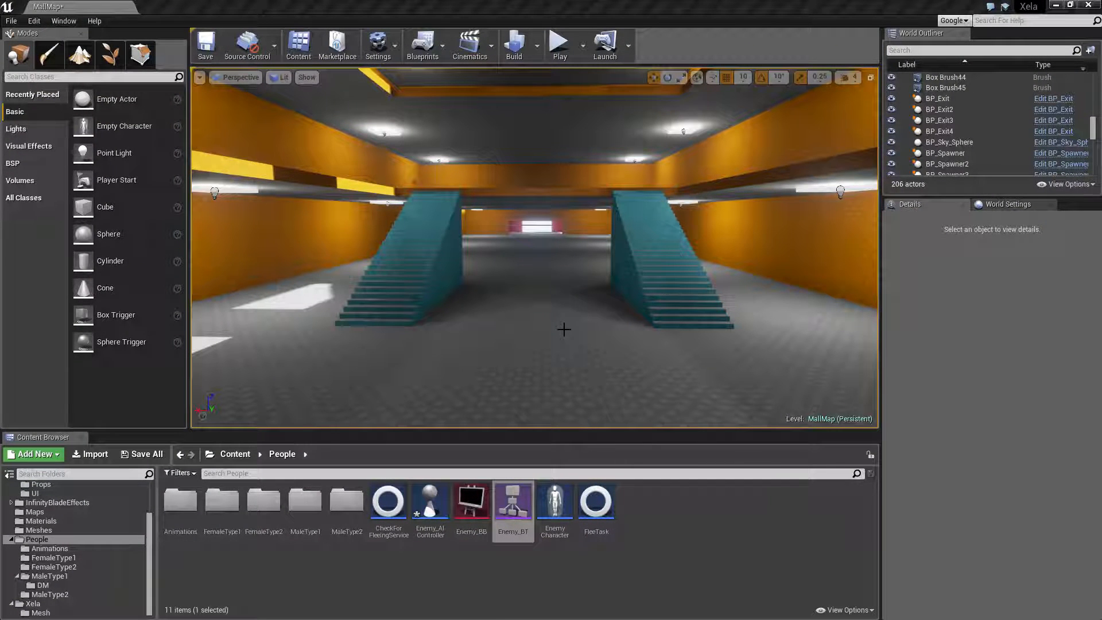
Play-test the MallMap level in the viewport and stop the session.
{"action": "mouse_move", "coordinate": [630, 360]}
{"action": "right_mouse_down"}
{"action": "mouse_move", "coordinate": [471, 344]}
{"action": "mouse_move", "coordinate": [299, 357]}
{"action": "mouse_move", "coordinate": [270, 344]}
{"action": "mouse_move", "coordinate": [621, 365]}
{"action": "right_mouse_up"}
{"action": "key", "text": "w"}
{"action": "key", "text": "w"}
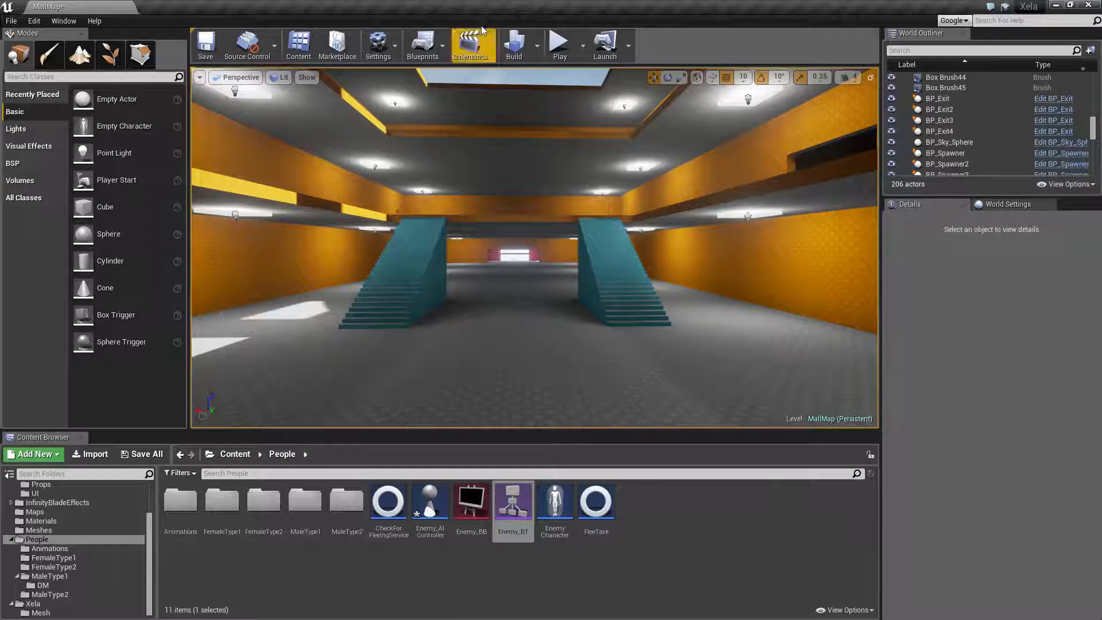
{"action": "left_click", "coordinate": [560, 43]}
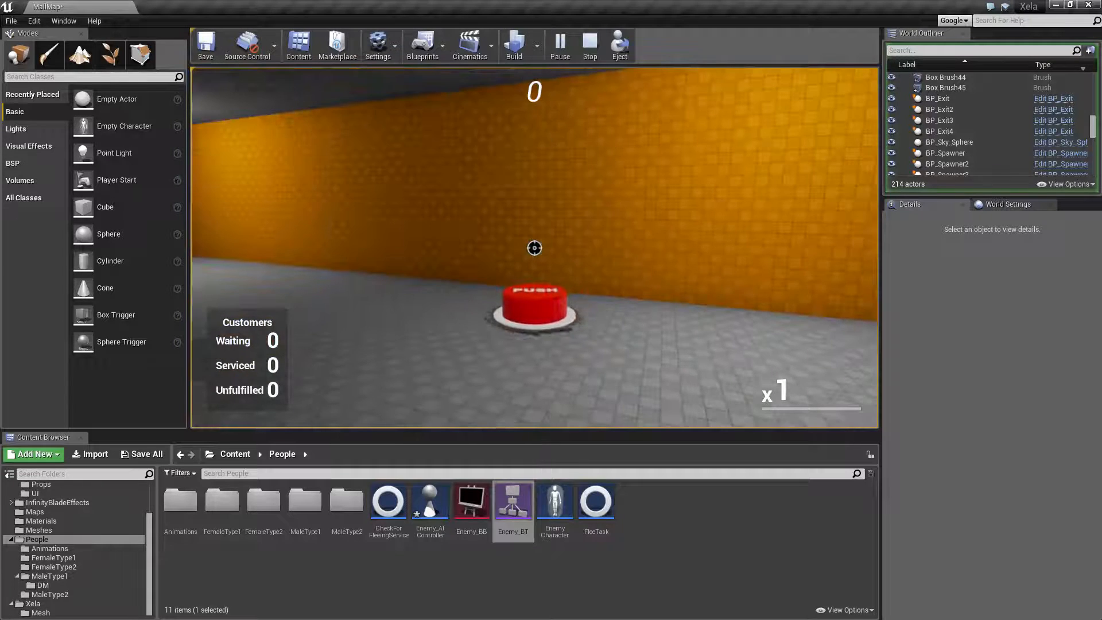
{"action": "key", "text": "Escape"}
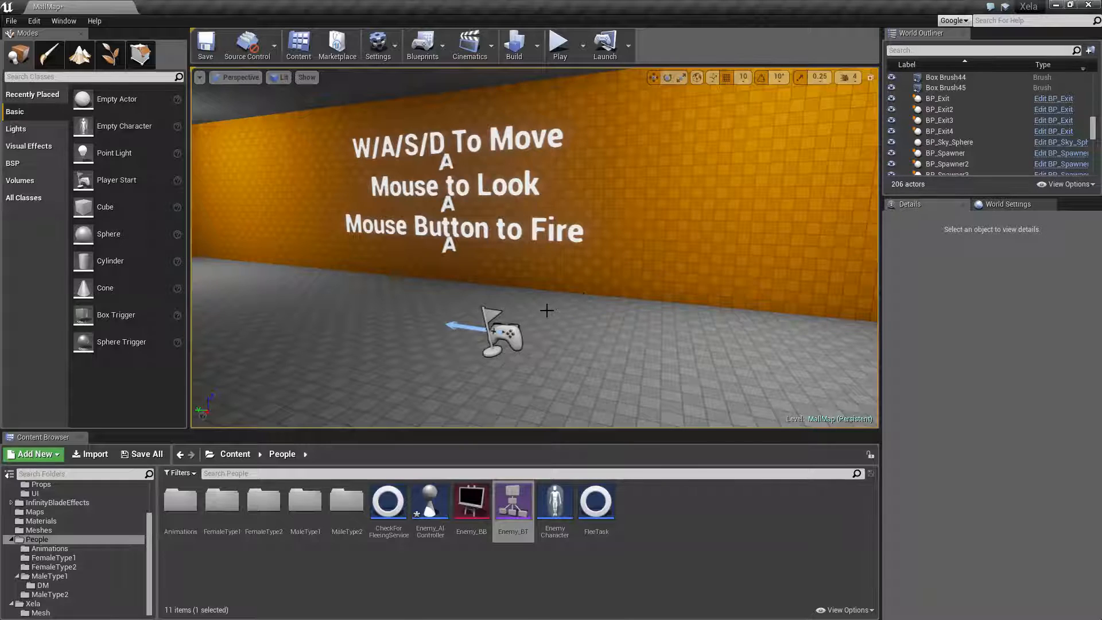
Open the TestChar blueprint from the Xela folder and return to the MallMap level.
{"action": "left_click", "coordinate": [33, 604]}
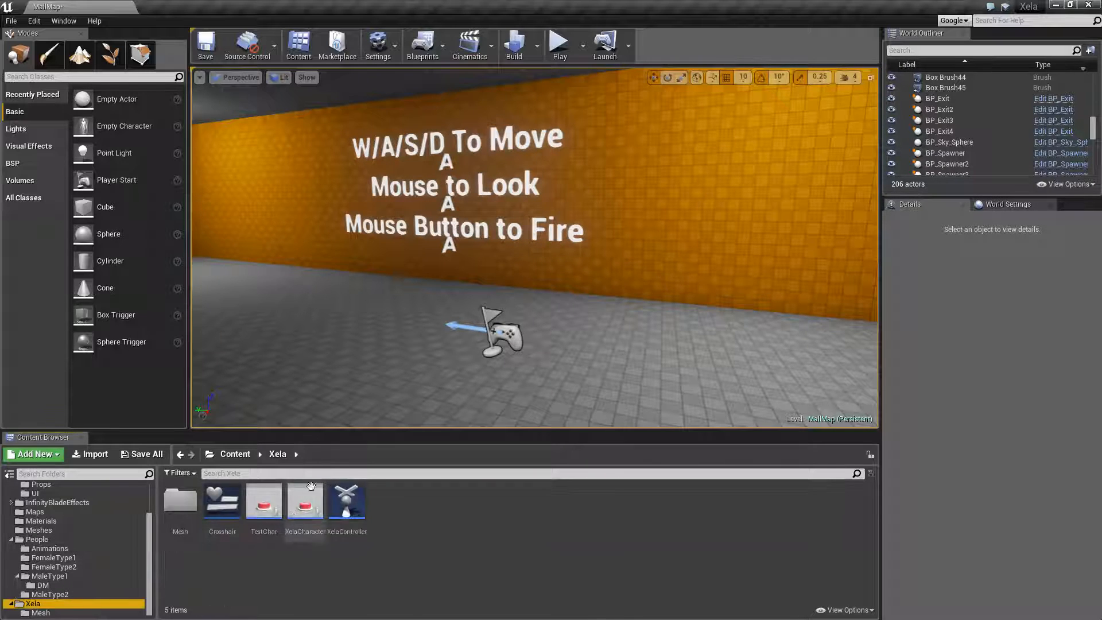
{"action": "double_click", "coordinate": [263, 502]}
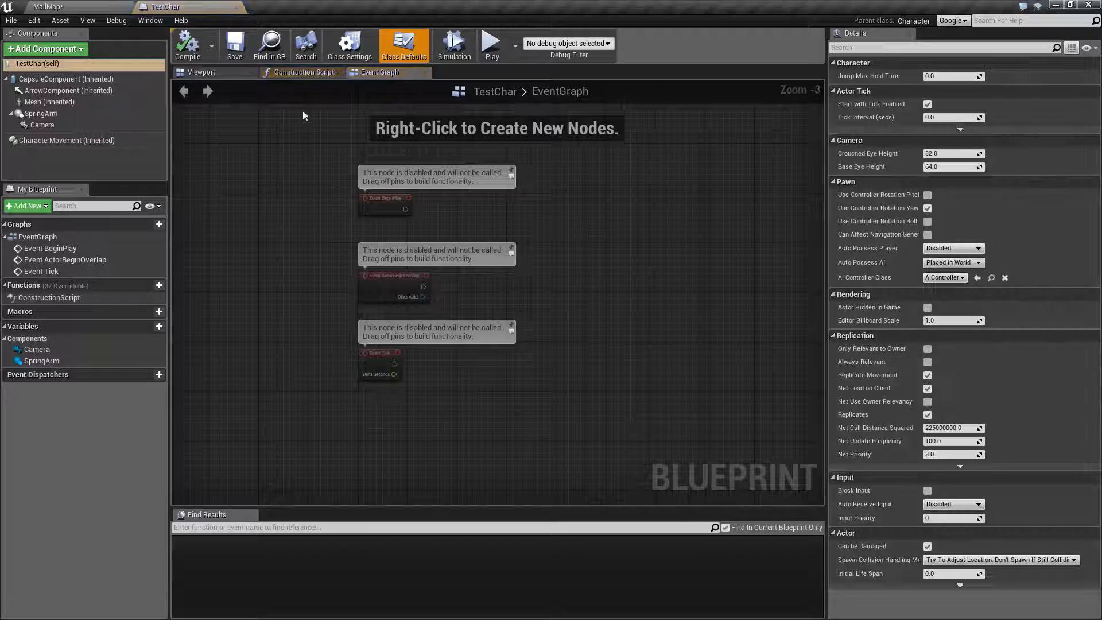
{"action": "left_click", "coordinate": [65, 6]}
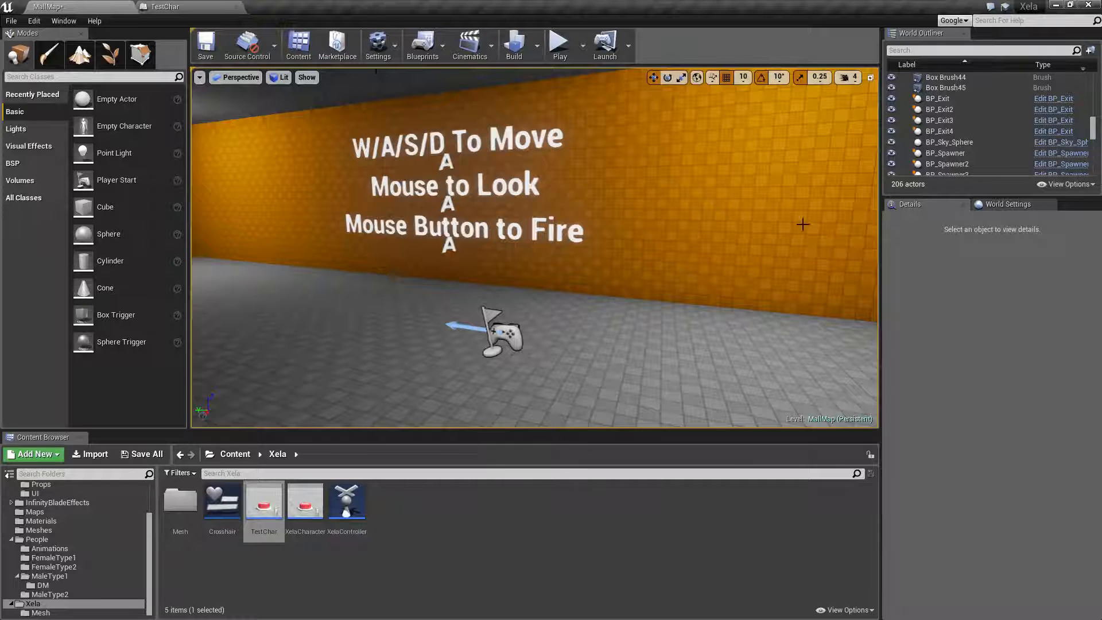
Open the TestMap level from the Maps folder.
{"action": "scroll", "coordinate": [57, 556], "scroll_direction": "up", "scroll_amount": 2}
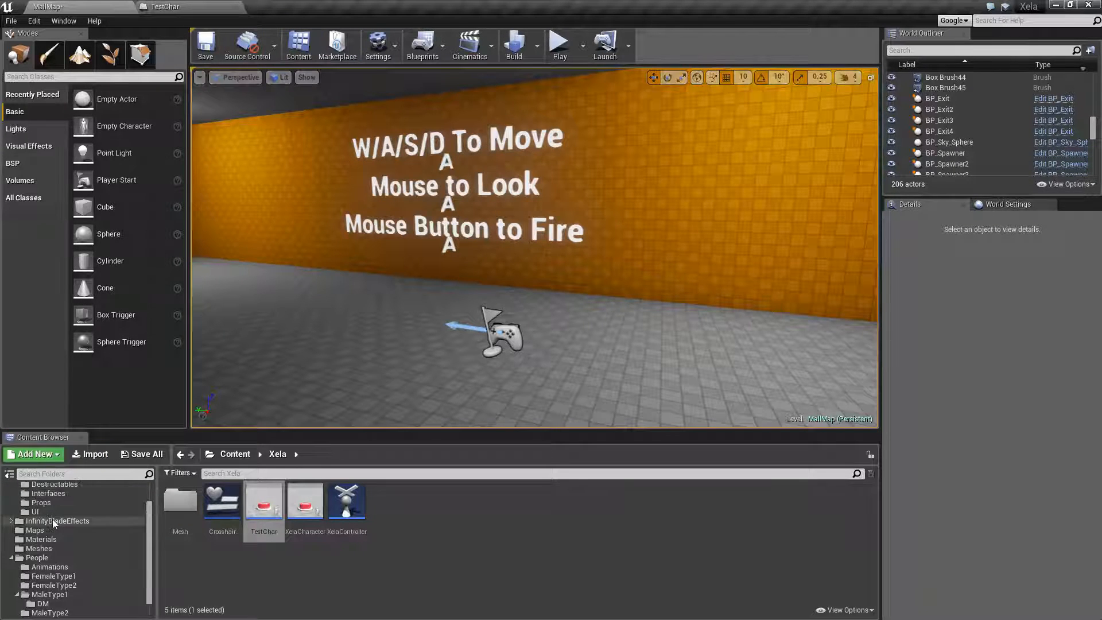
{"action": "left_click", "coordinate": [35, 530]}
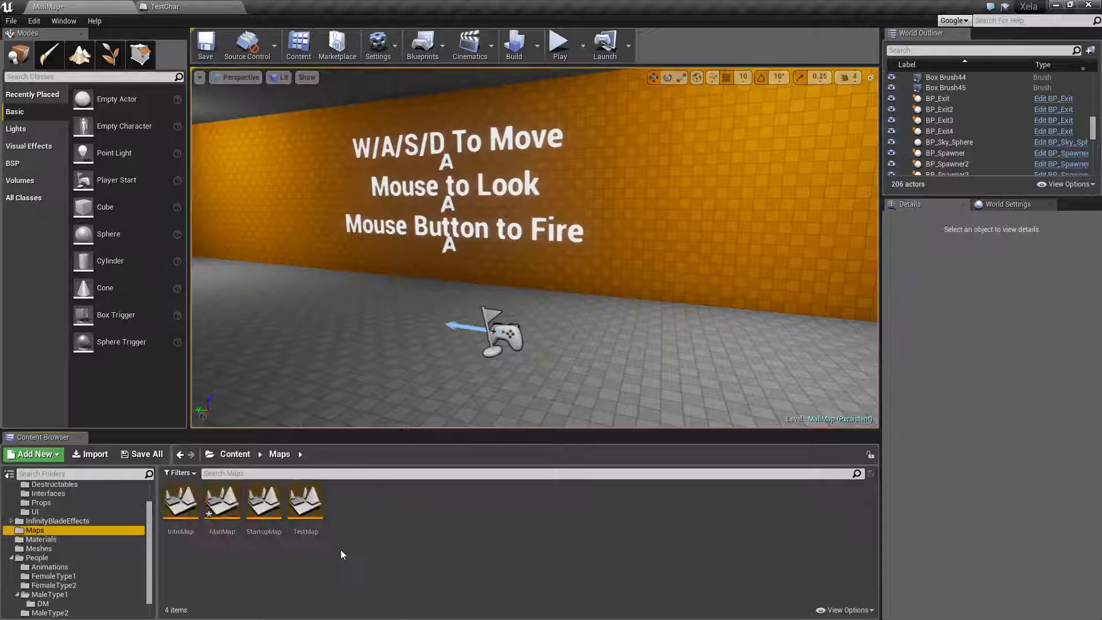
{"action": "double_click", "coordinate": [306, 504]}
{"action": "left_click", "coordinate": [603, 438]}
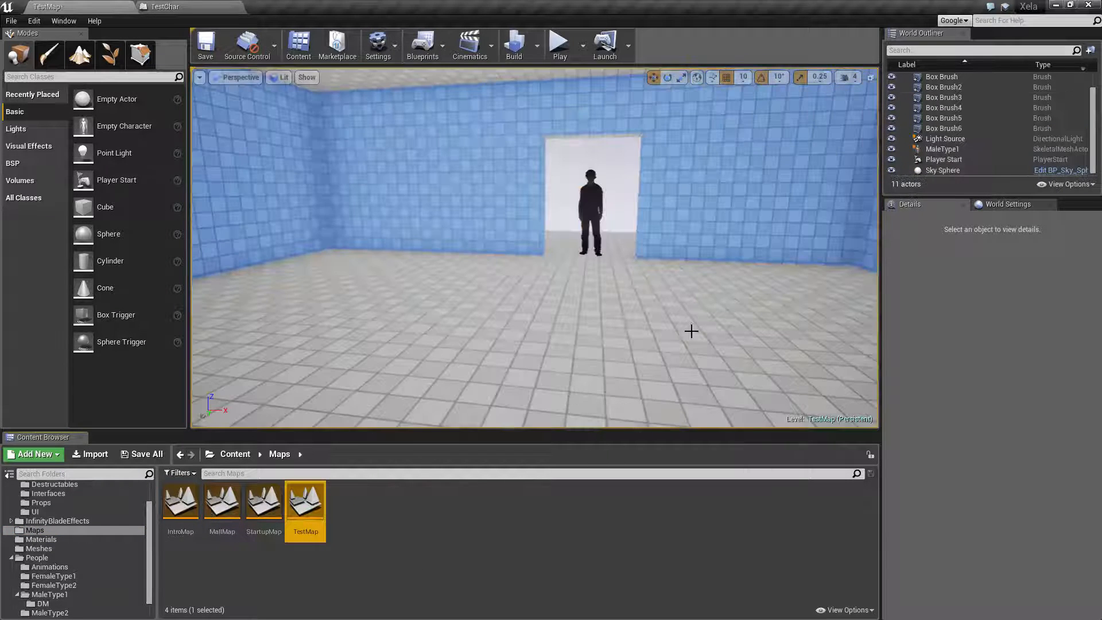
Show the contents of the Xela folder in the content browser.
{"action": "mouse_move", "coordinate": [692, 331]}
{"action": "right_mouse_down"}
{"action": "mouse_move", "coordinate": [704, 347]}
{"action": "mouse_move", "coordinate": [705, 339]}
{"action": "right_mouse_up"}
{"action": "key", "text": "s"}
{"action": "scroll", "coordinate": [86, 552], "scroll_direction": "down", "scroll_amount": 2}
{"action": "left_click", "coordinate": [35, 598]}
{"action": "left_click", "coordinate": [35, 603]}
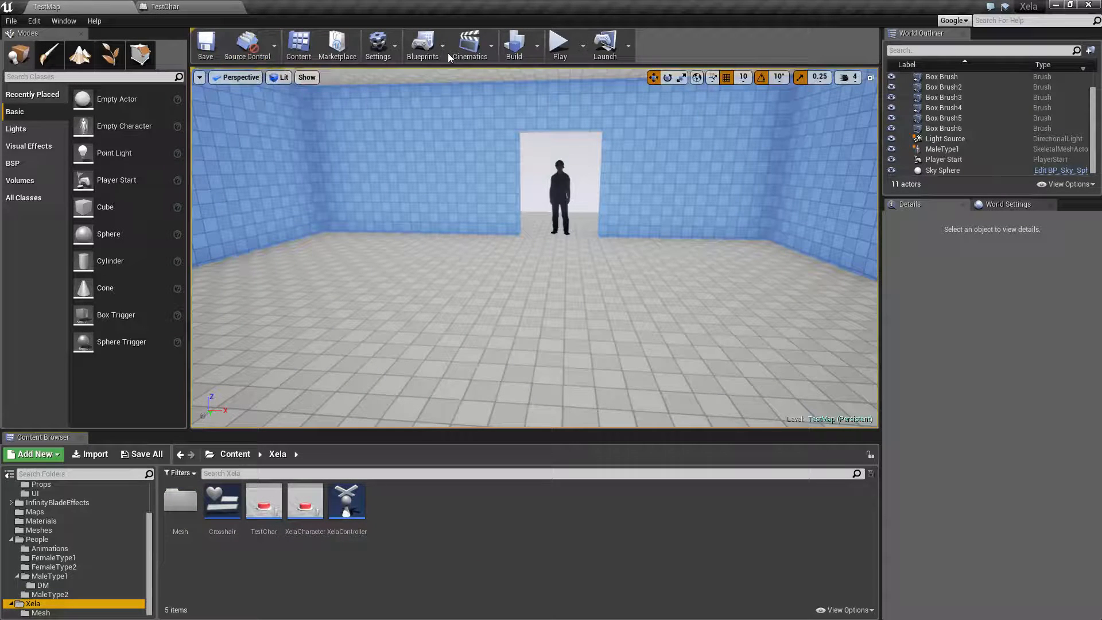
Set TestMap's Default Pawn Class to TestChar in the world settings and play-test the level.
{"action": "left_click", "coordinate": [1006, 205]}
{"action": "left_click", "coordinate": [995, 325]}
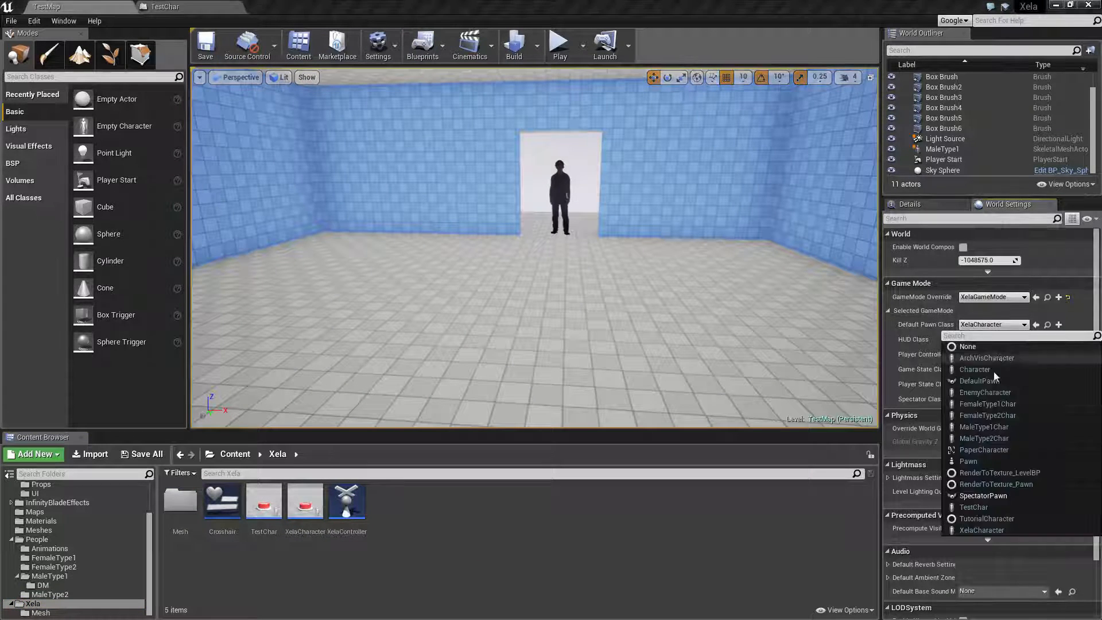
{"action": "left_click", "coordinate": [990, 506]}
{"action": "left_click", "coordinate": [573, 41]}
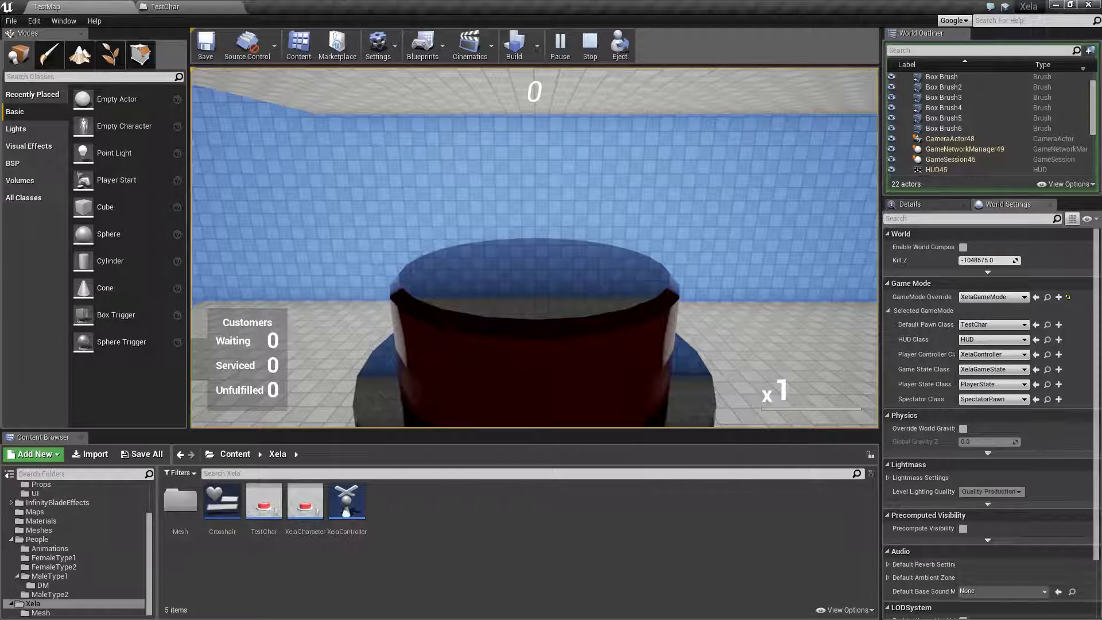
{"action": "key", "text": "Escape"}
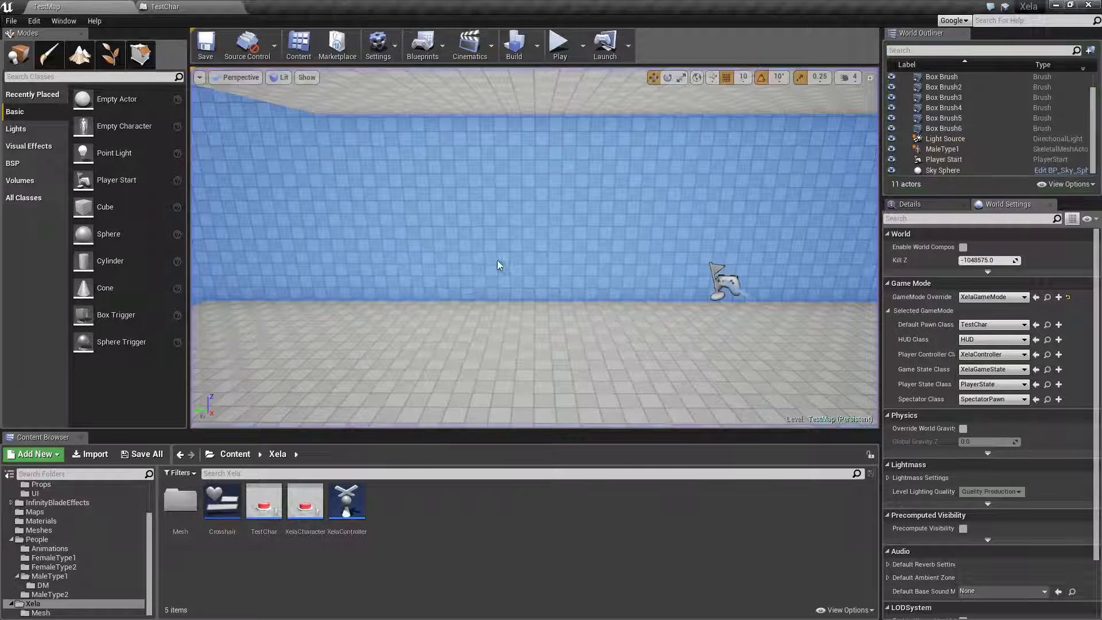
Change the Default Pawn Class to XelaCharacter and play-test the level.
{"action": "left_click", "coordinate": [993, 324]}
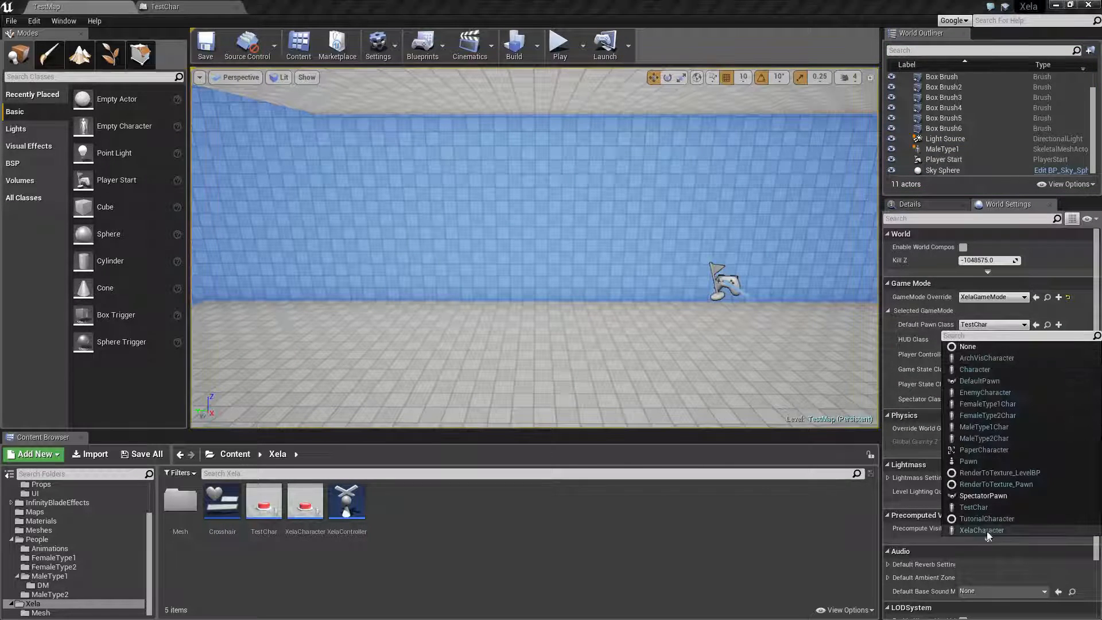
{"action": "left_click", "coordinate": [982, 530]}
{"action": "left_click", "coordinate": [583, 46]}
{"action": "left_click", "coordinate": [569, 46]}
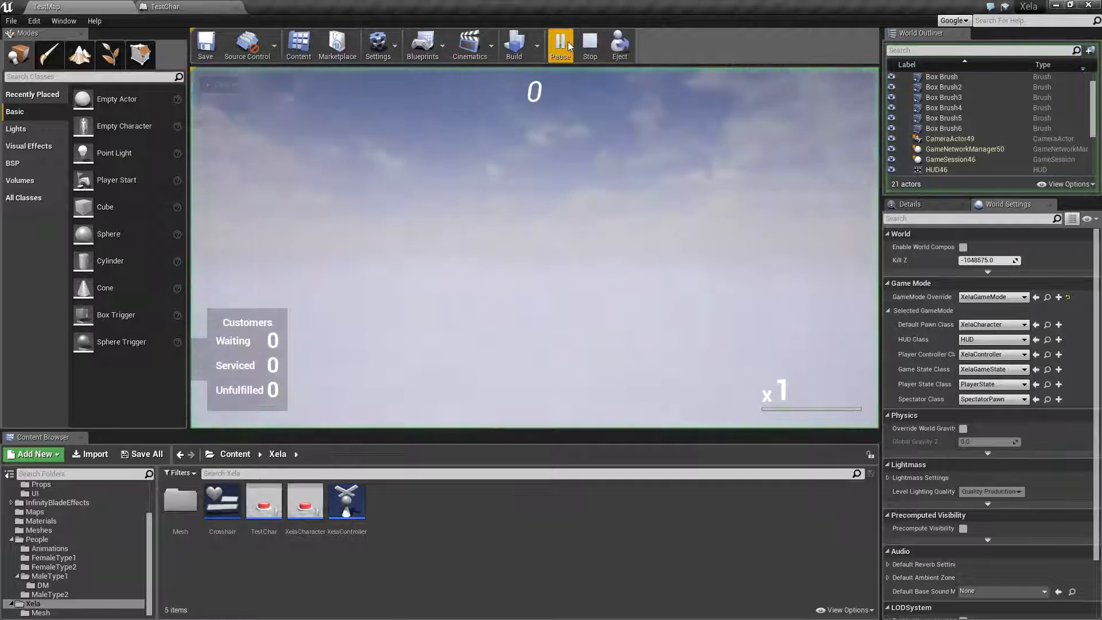
{"action": "left_click", "coordinate": [564, 227]}
{"action": "key", "text": "Escape"}
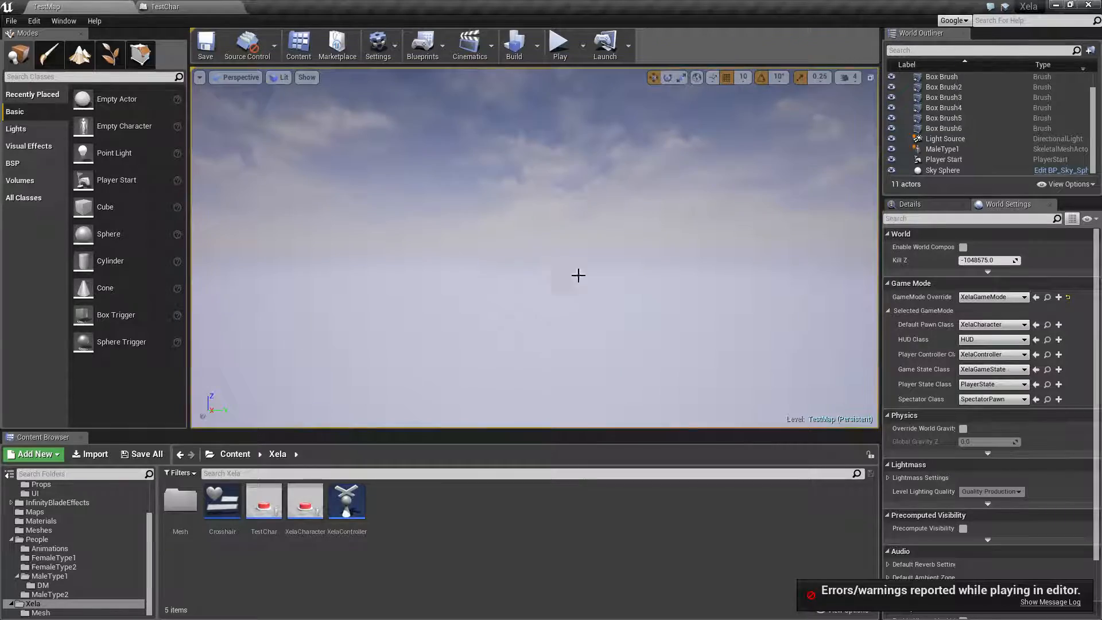
Place an additional Player Start on the floor inside the blue room and test the spawn in play mode.
{"action": "mouse_move", "coordinate": [578, 276]}
{"action": "right_mouse_down"}
{"action": "mouse_move", "coordinate": [494, 305]}
{"action": "mouse_move", "coordinate": [436, 281]}
{"action": "mouse_move", "coordinate": [643, 293]}
{"action": "mouse_move", "coordinate": [769, 284]}
{"action": "mouse_move", "coordinate": [571, 280]}
{"action": "right_mouse_up"}
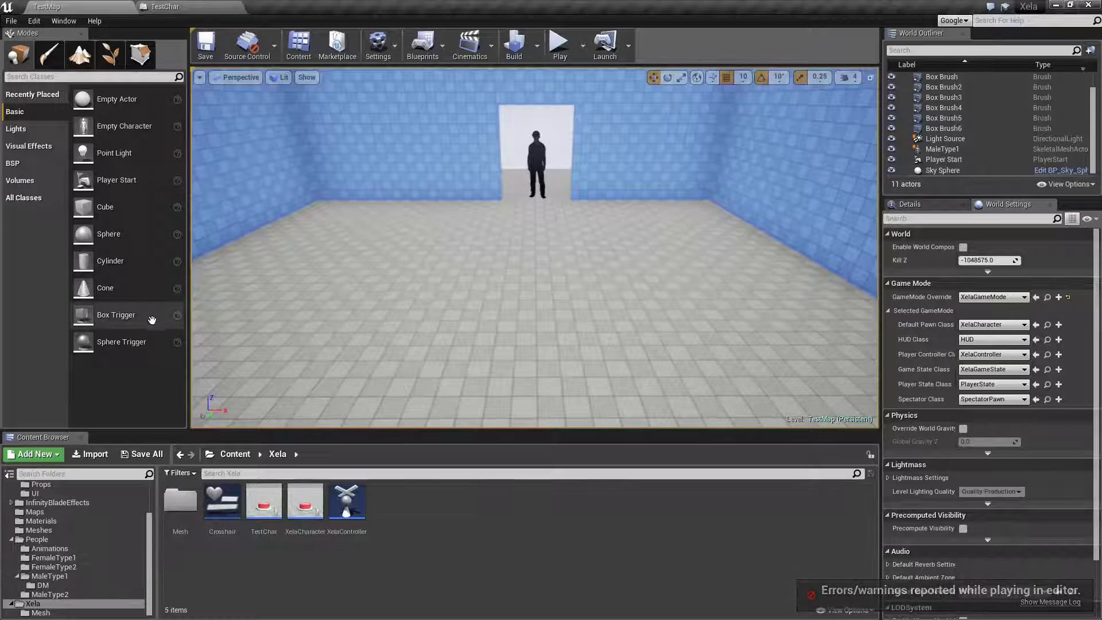
{"action": "left_click_drag", "start_coordinate": [105, 174], "coordinate": [451, 304]}
{"action": "left_click", "coordinate": [561, 55]}
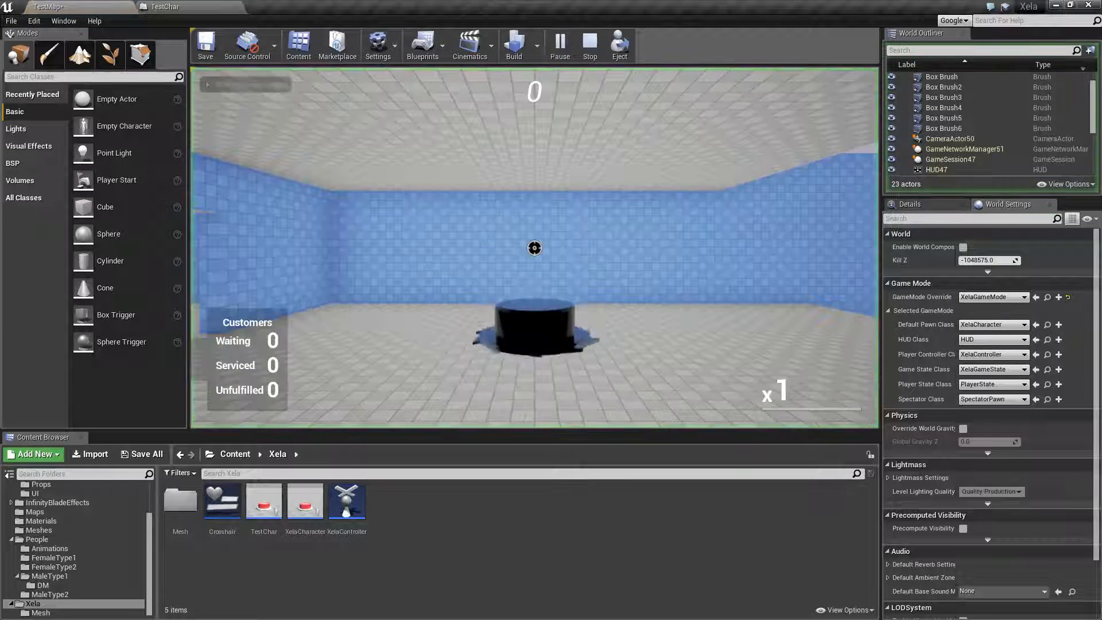
{"action": "key", "text": "Escape"}
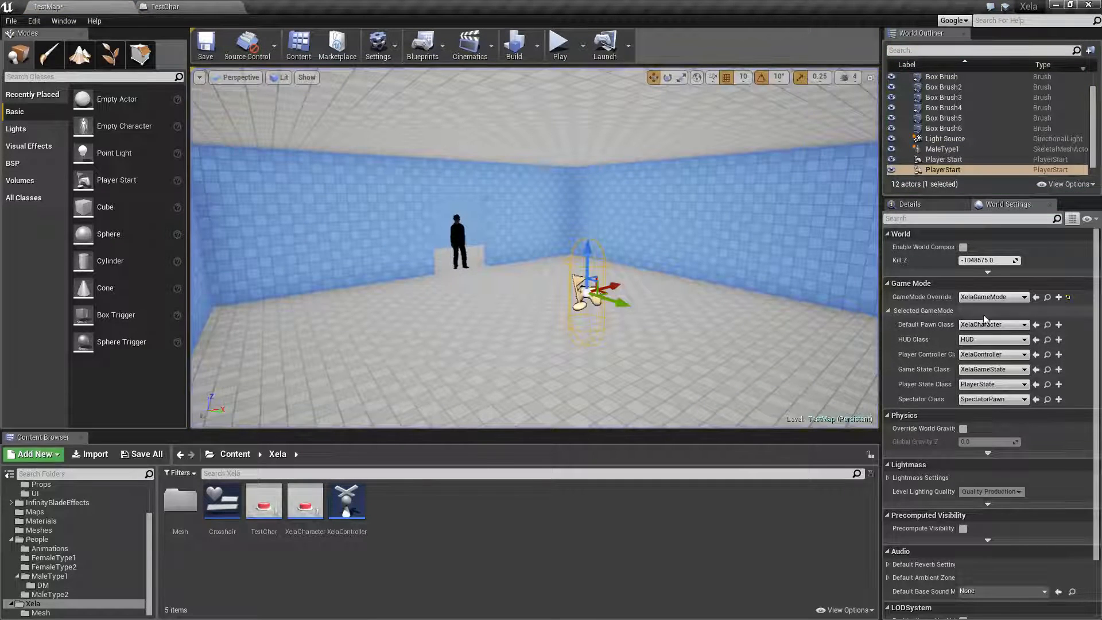
Switch the Default Pawn Class to TestChar and play-test it from the new Player Start.
{"action": "left_click", "coordinate": [993, 325]}
{"action": "left_click", "coordinate": [974, 507]}
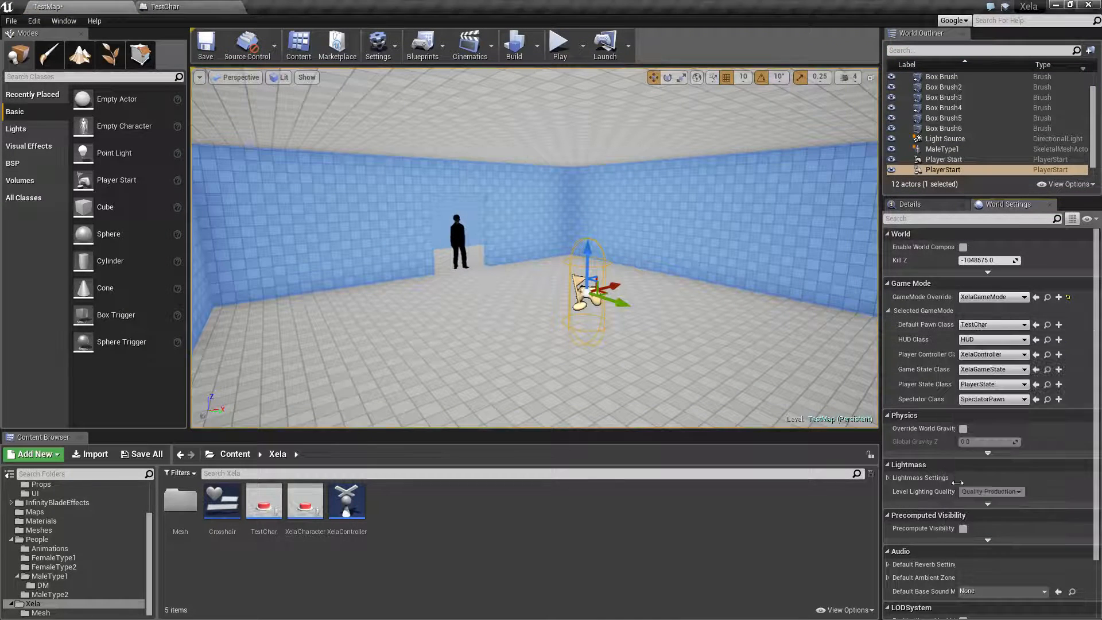
{"action": "left_click", "coordinate": [560, 45]}
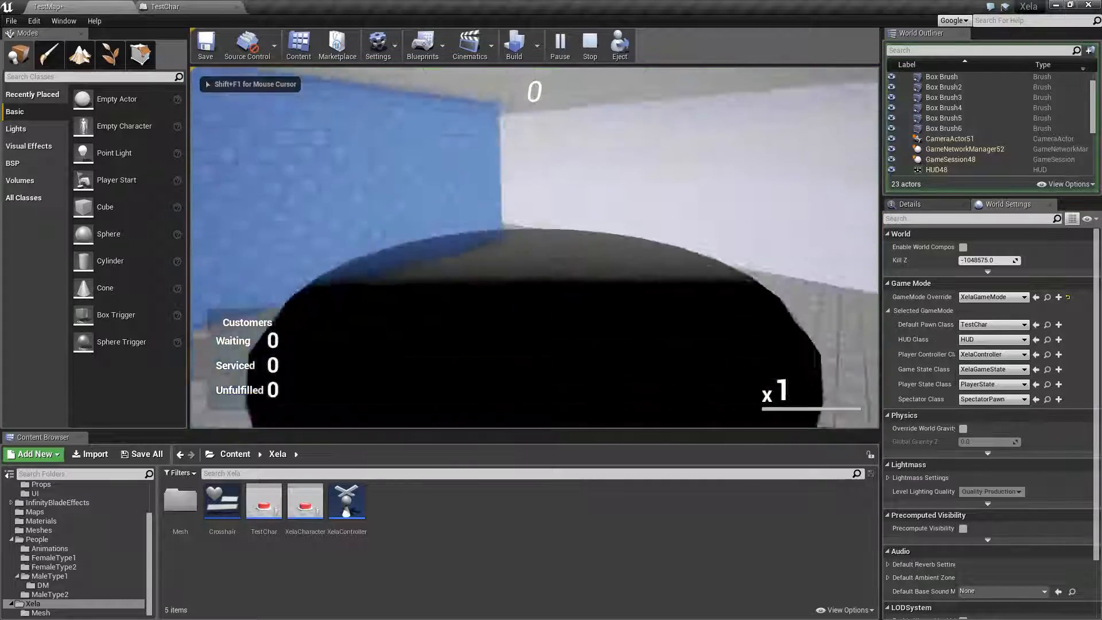
{"action": "key", "text": "Escape"}
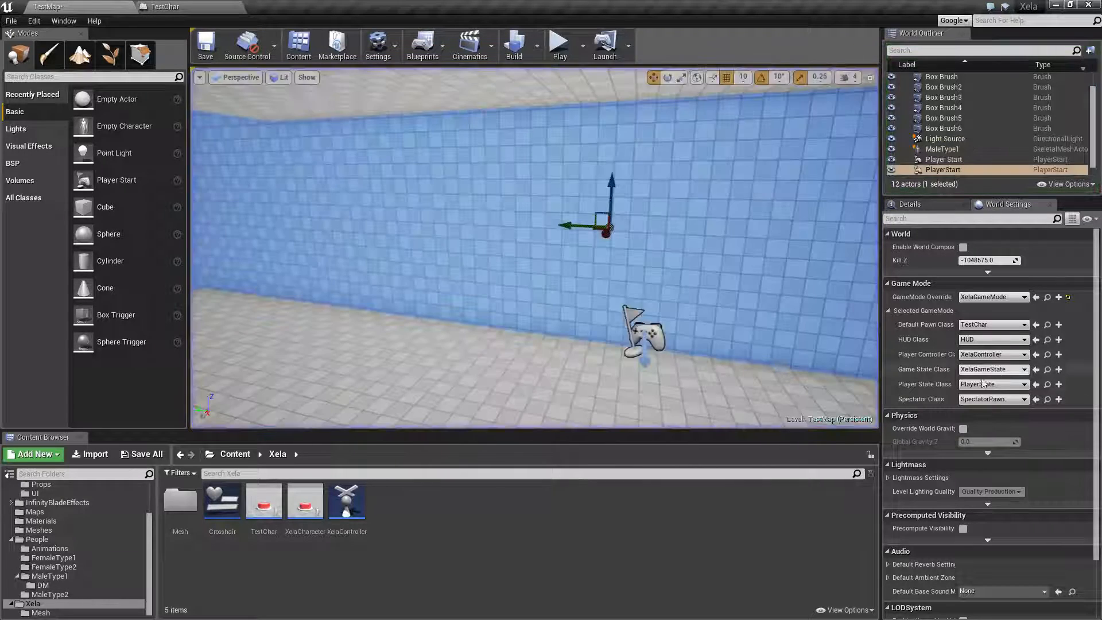
Set the Default Pawn Class back to XelaCharacter and run the level twice to check its 3D crosshair.
{"action": "left_click", "coordinate": [993, 325]}
{"action": "left_click", "coordinate": [983, 528]}
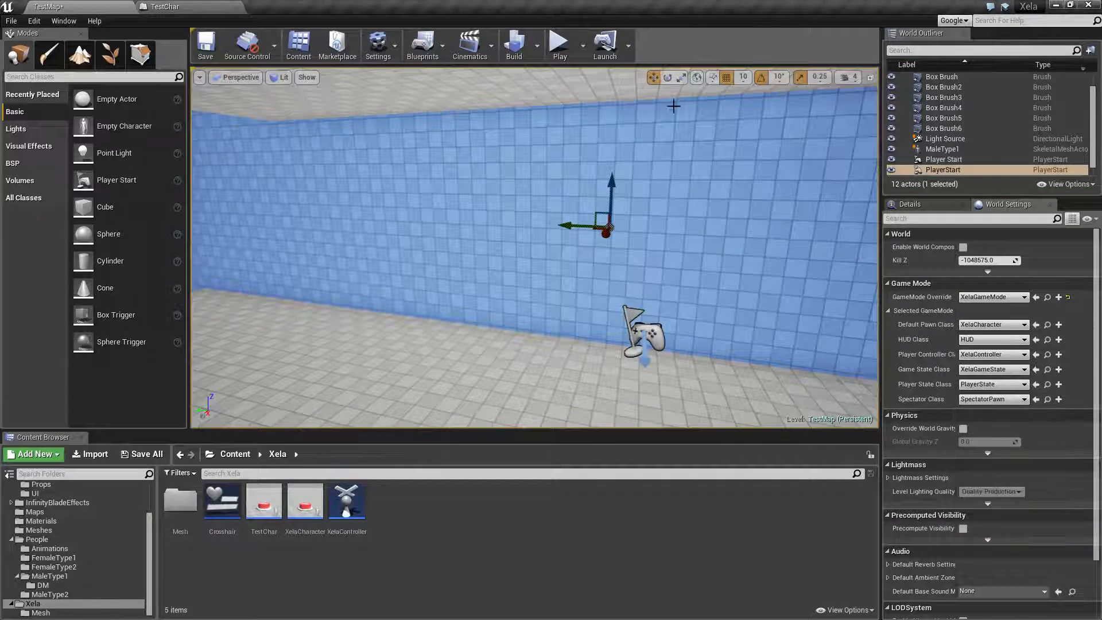
{"action": "left_click", "coordinate": [560, 44]}
{"action": "left_click", "coordinate": [534, 248]}
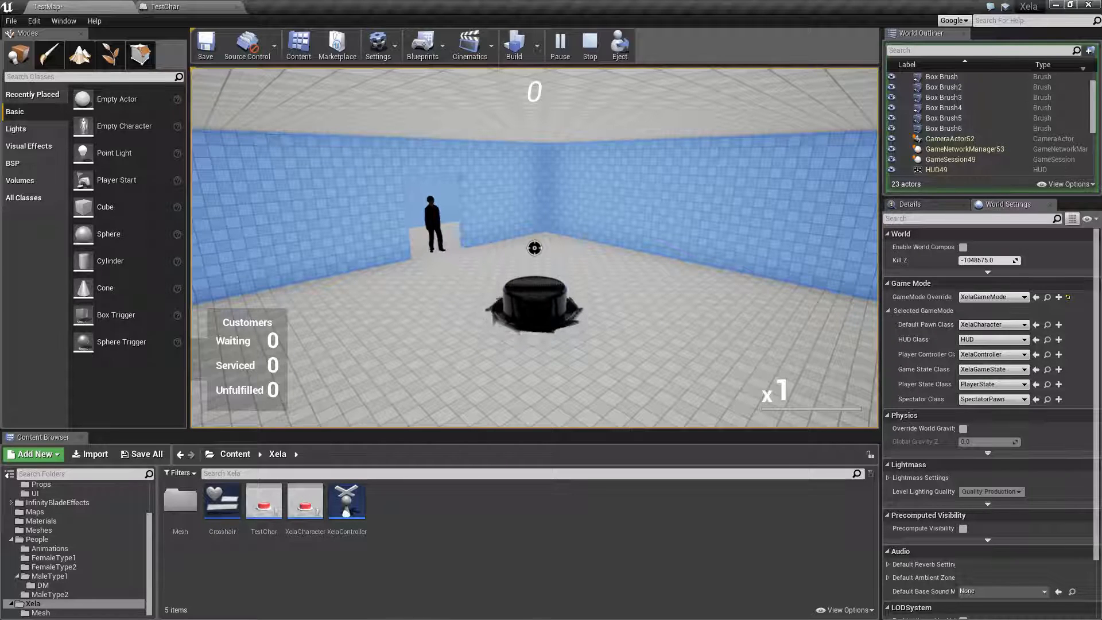
{"action": "key", "text": "Escape"}
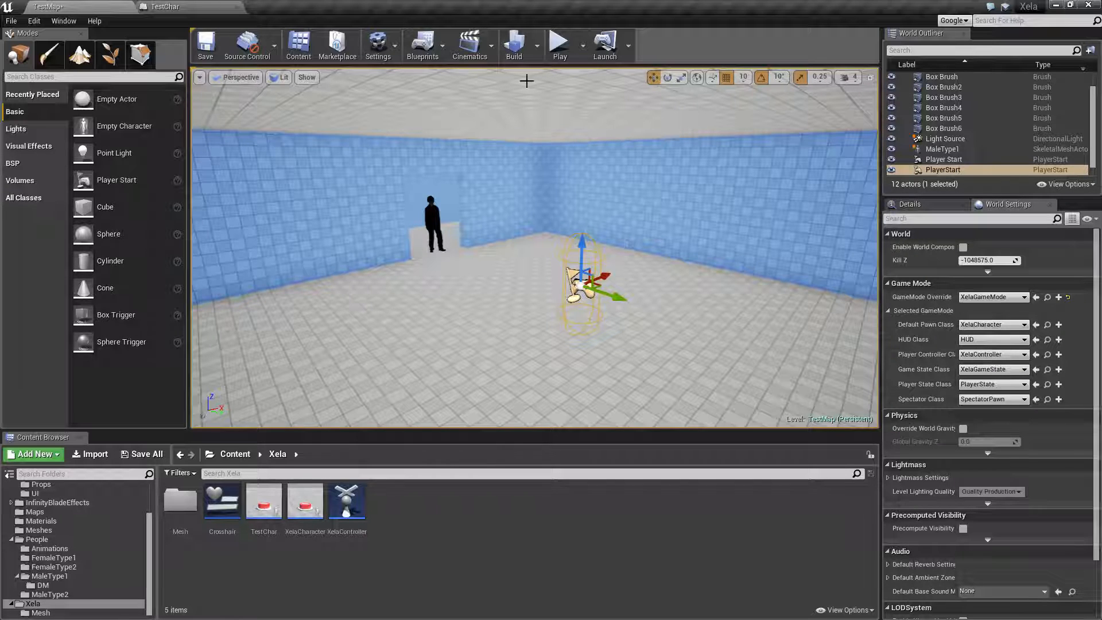
{"action": "left_click", "coordinate": [559, 44]}
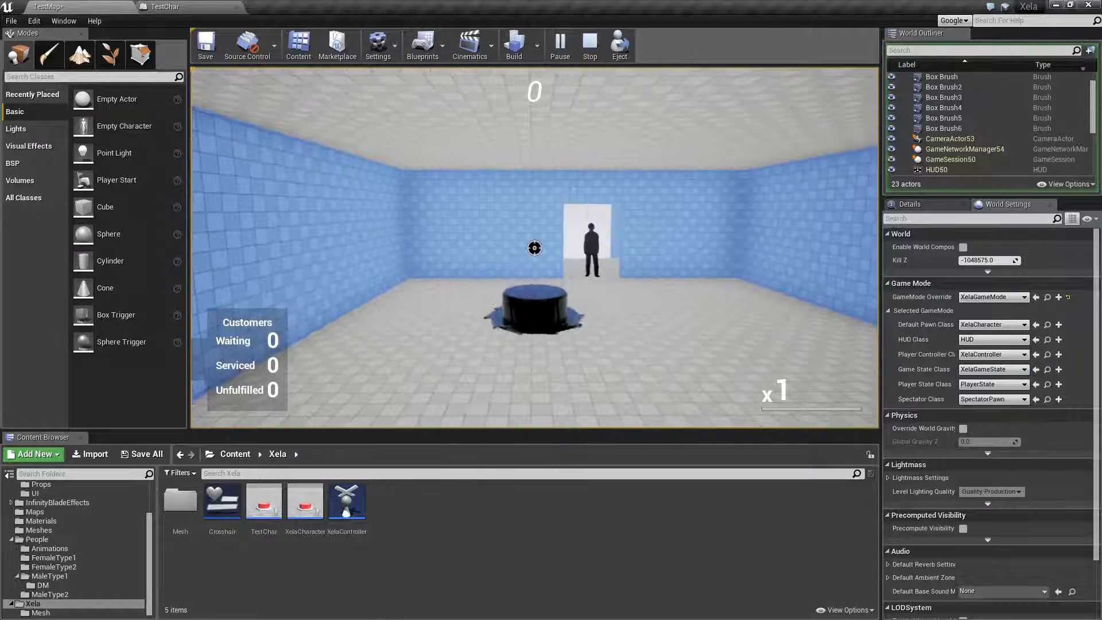
{"action": "key", "text": "Escape"}
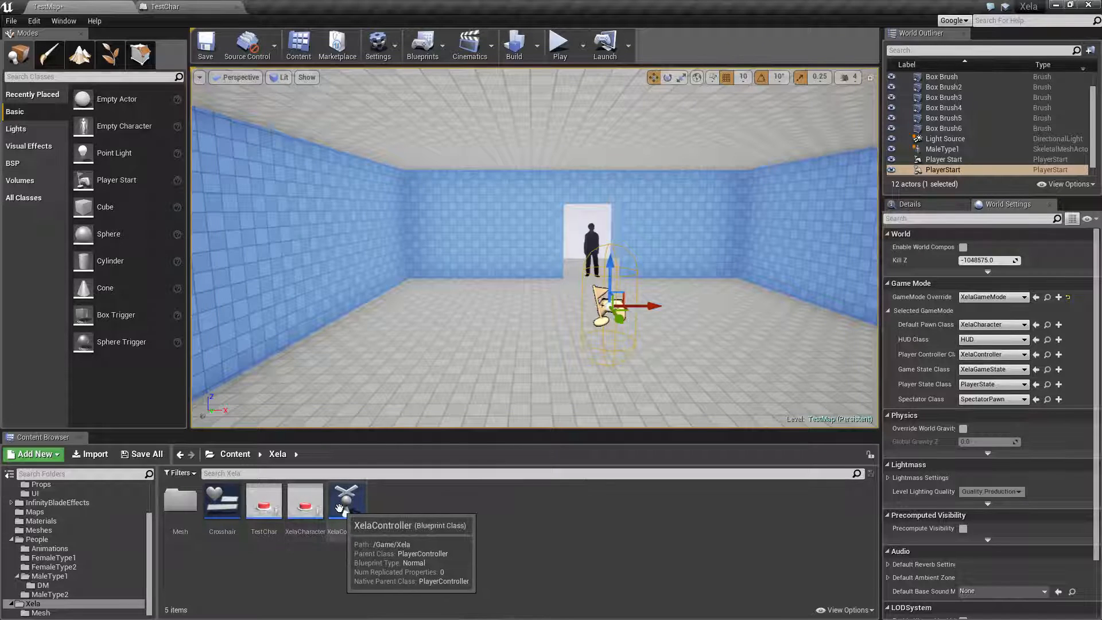
Open the XelaCharacter blueprint and examine the details of its Crosshair component.
{"action": "double_click", "coordinate": [305, 501]}
{"action": "left_click", "coordinate": [40, 160]}
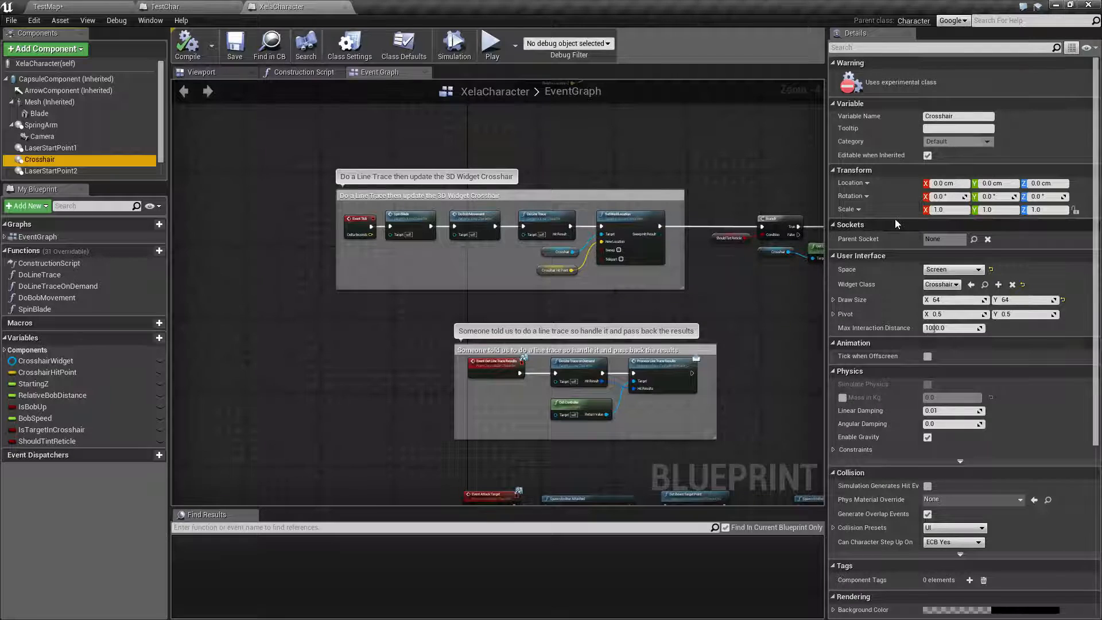
{"action": "left_click", "coordinate": [45, 160]}
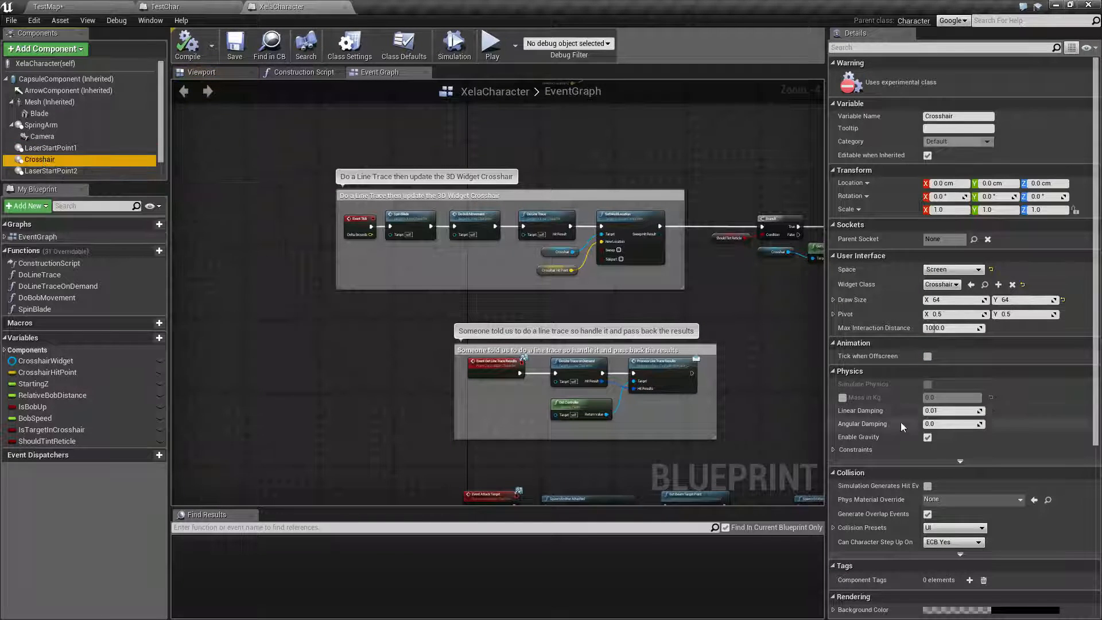
{"action": "scroll", "coordinate": [901, 419], "scroll_direction": "down", "scroll_amount": 3}
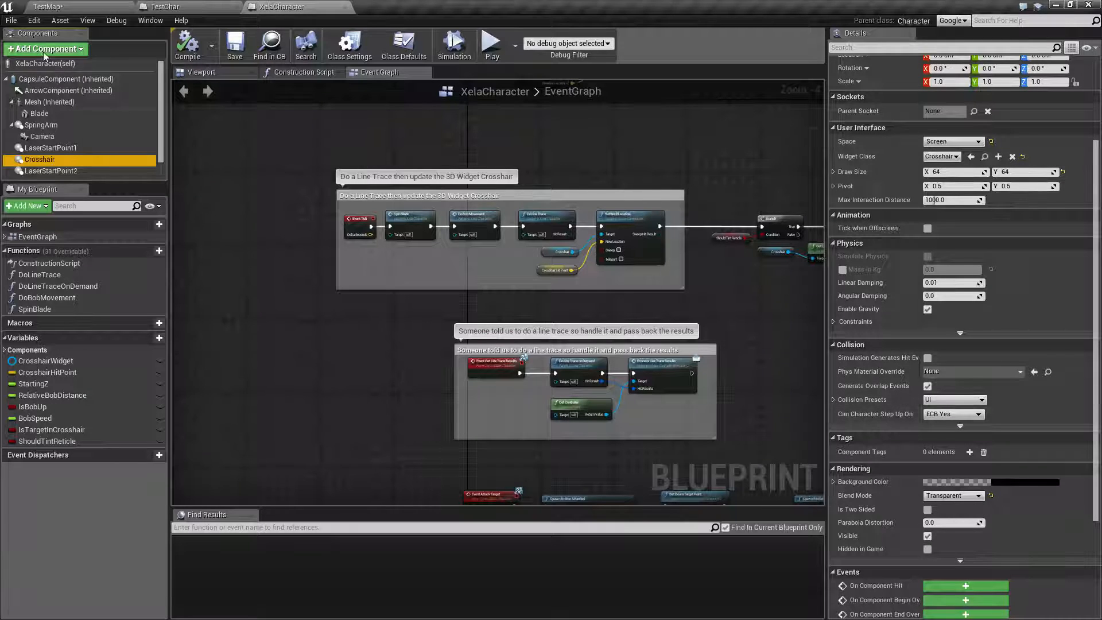
Search the addable components for "wid" to find the Widget type, and close the list without adding it.
{"action": "left_click", "coordinate": [43, 50]}
{"action": "scroll", "coordinate": [89, 201], "scroll_direction": "down", "scroll_amount": 3}
{"action": "type", "text": "wid"}
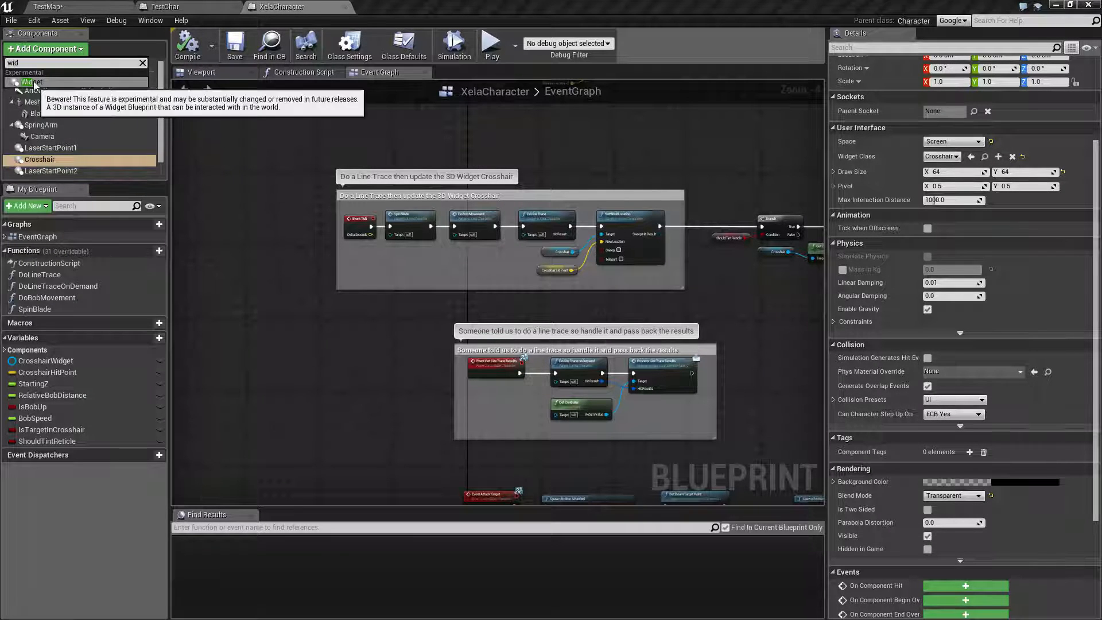
{"action": "left_click", "coordinate": [222, 186]}
Review the Crosshair component's User Interface settings and locate its Widget Class asset in the content browser.
{"action": "left_click", "coordinate": [67, 158]}
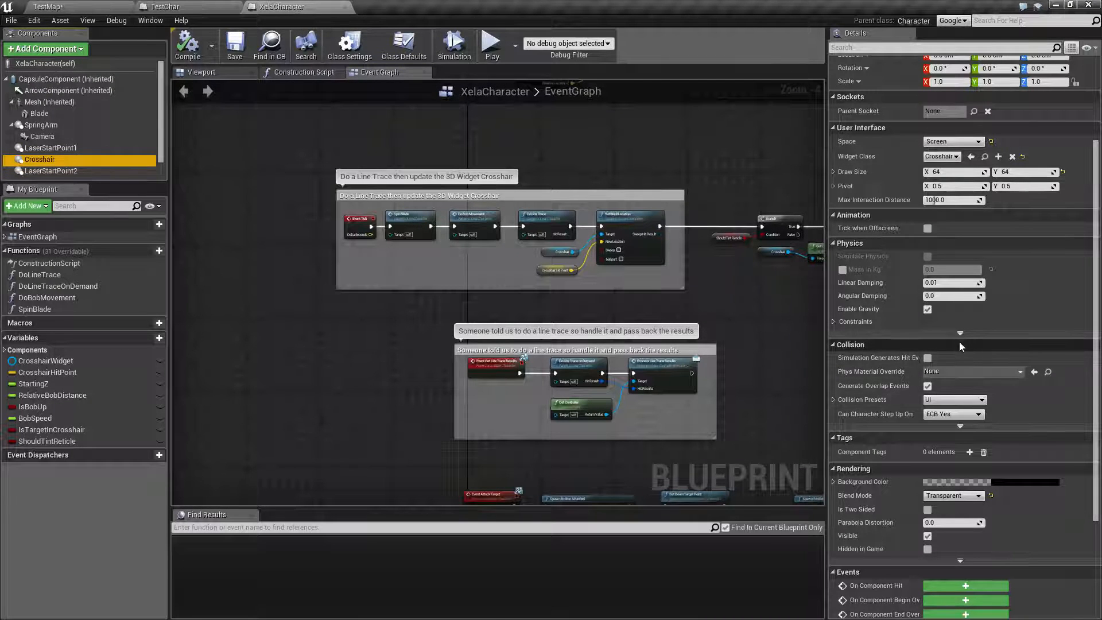
{"action": "scroll", "coordinate": [972, 389], "scroll_direction": "up", "scroll_amount": 3}
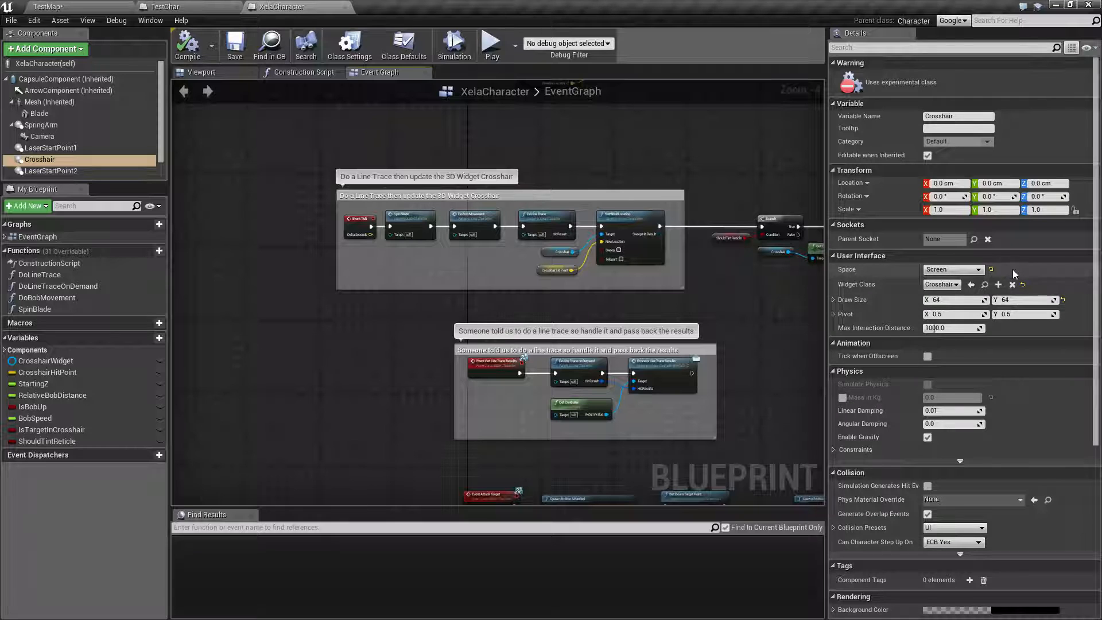
{"action": "left_click", "coordinate": [946, 285]}
{"action": "left_click", "coordinate": [947, 290]}
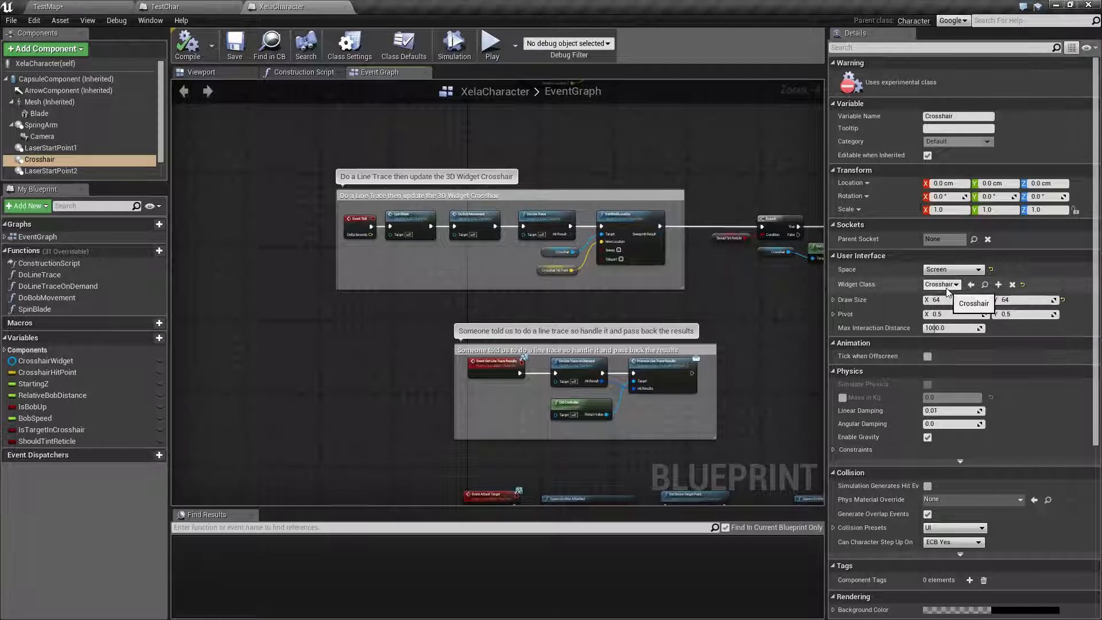
{"action": "left_click", "coordinate": [985, 285]}
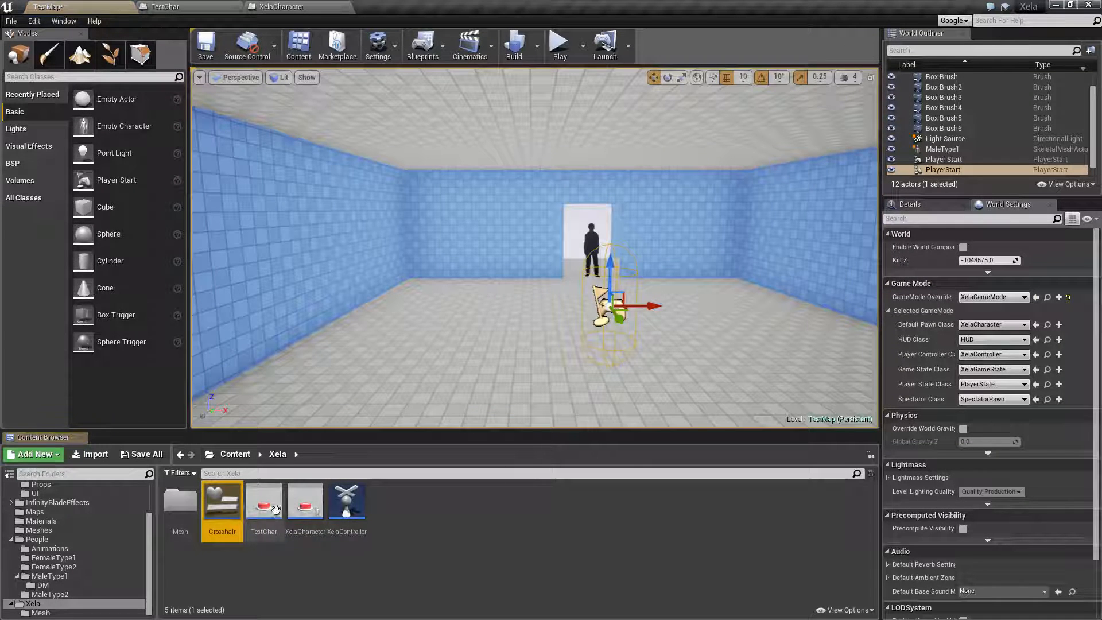
Open the Crosshair widget, inspect its Image brush settings, and locate the TargetIcon texture in the content browser.
{"action": "double_click", "coordinate": [222, 505]}
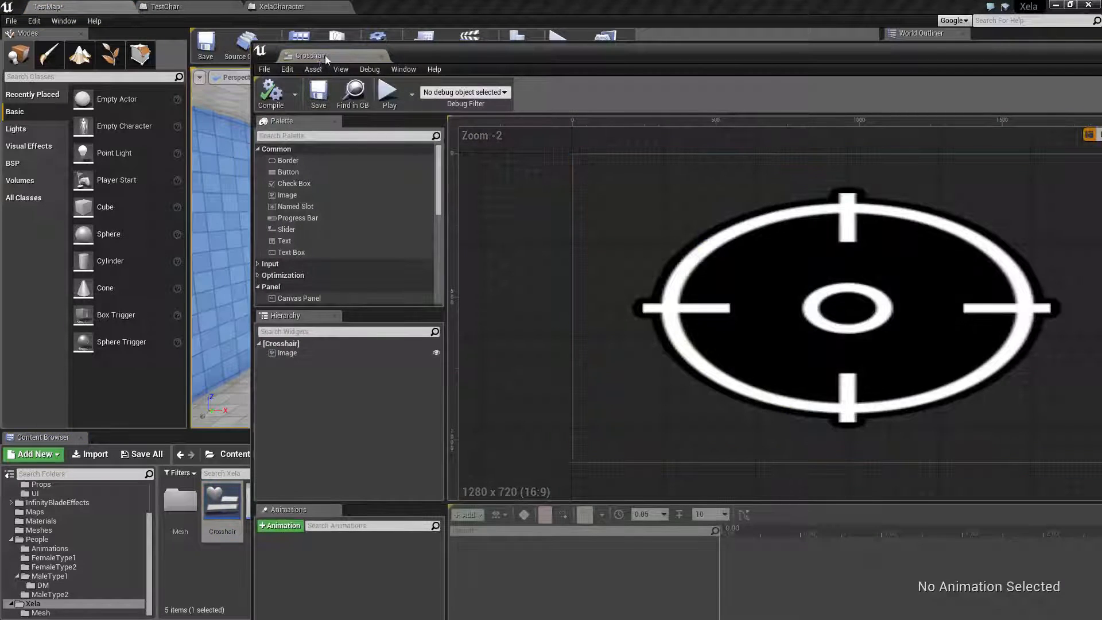
{"action": "left_click_drag", "start_coordinate": [325, 59], "coordinate": [402, 6]}
{"action": "left_click", "coordinate": [54, 304]}
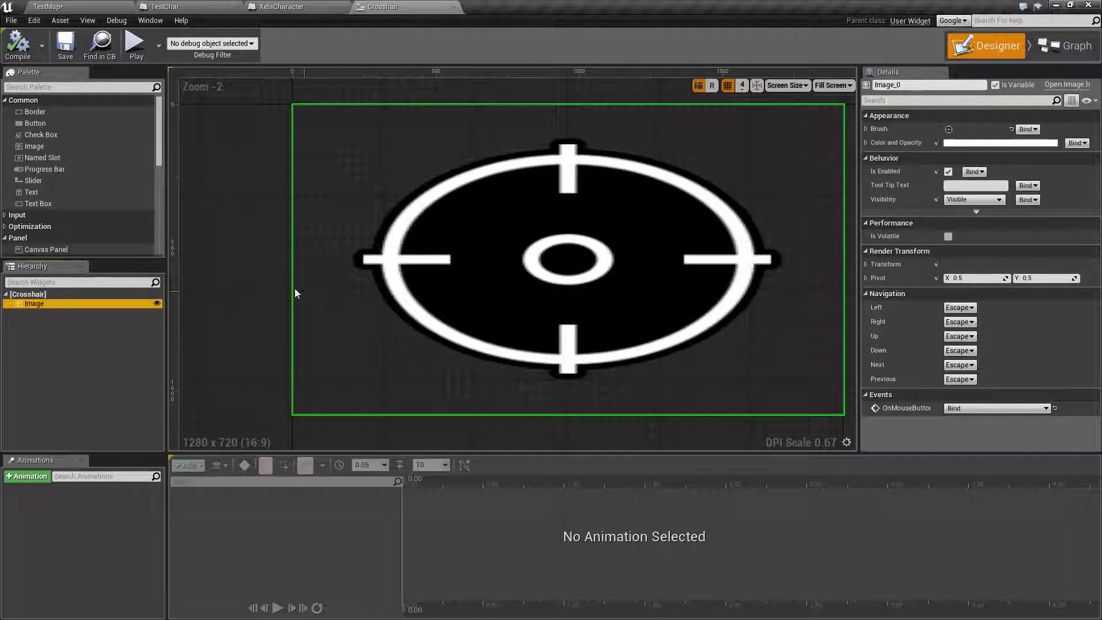
{"action": "left_click", "coordinate": [867, 129]}
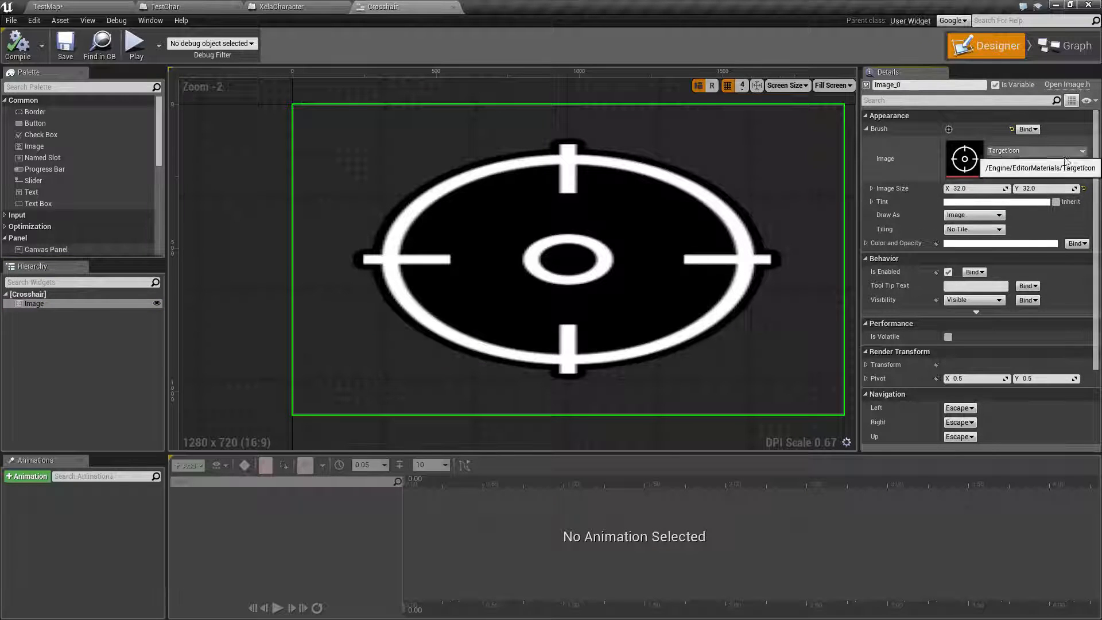
{"action": "left_click", "coordinate": [1009, 165]}
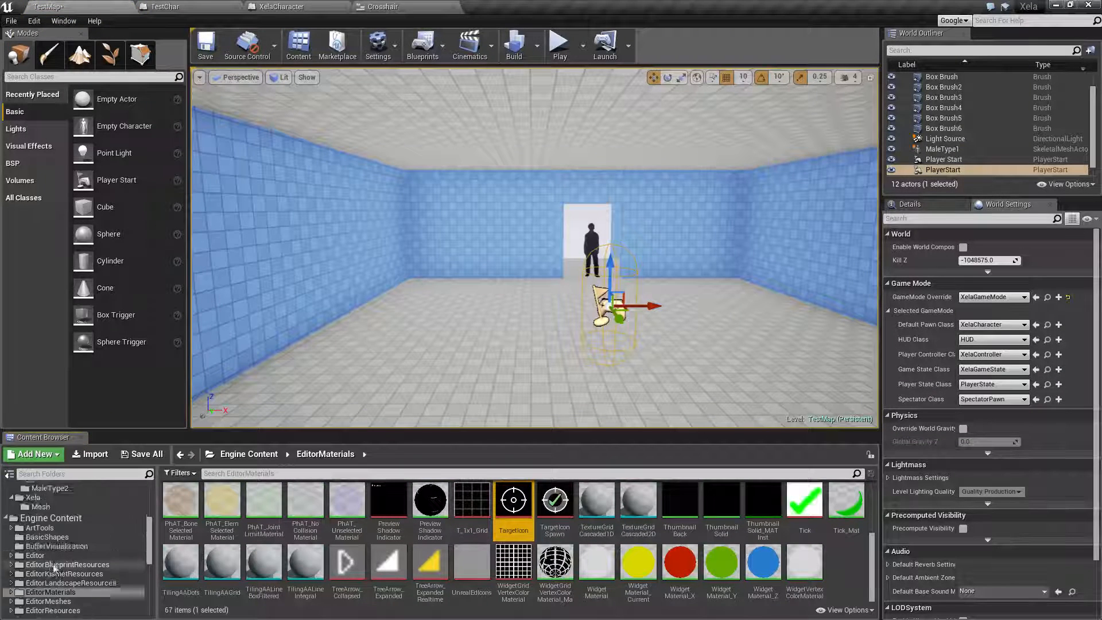
Browse the engine's EditorMaterials folder for other possible crosshair images, and close the Crosshair widget editor.
{"action": "scroll", "coordinate": [56, 594], "scroll_direction": "down", "scroll_amount": 1}
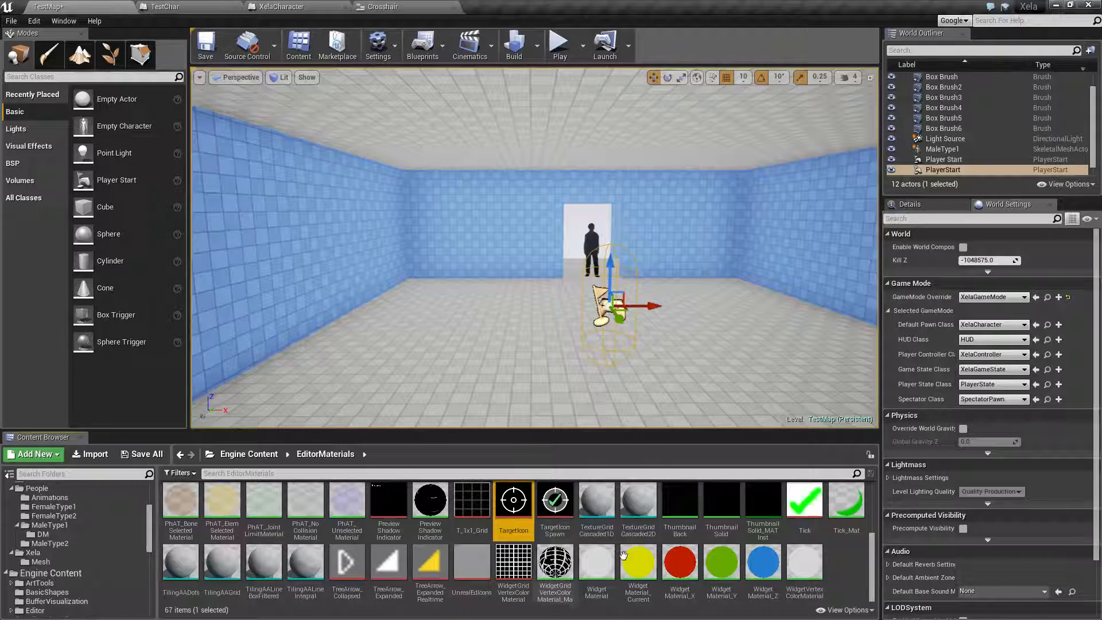
{"action": "left_click_drag", "start_coordinate": [872, 586], "coordinate": [874, 558]}
{"action": "scroll", "coordinate": [540, 568], "scroll_direction": "up", "scroll_amount": 1}
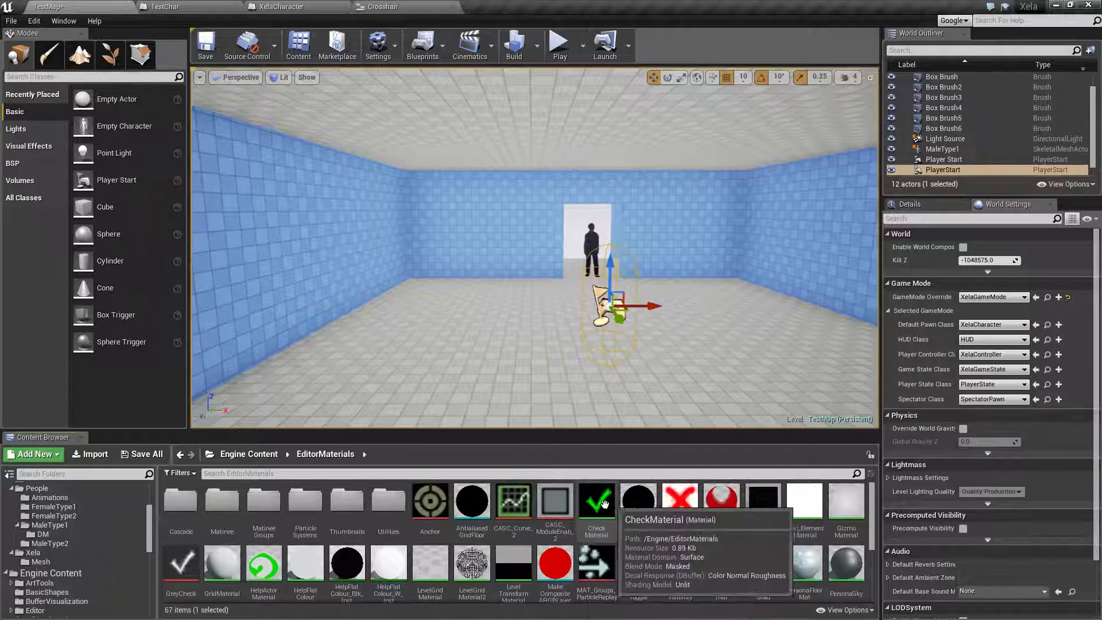
{"action": "mouse_move", "coordinate": [432, 509]}
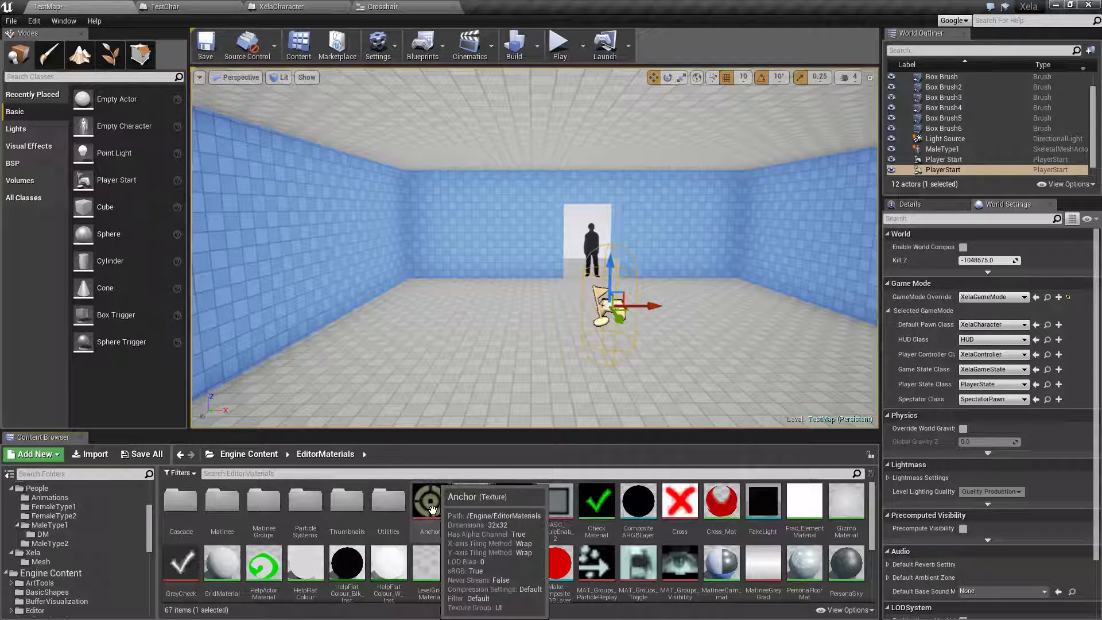
{"action": "scroll", "coordinate": [432, 509], "scroll_direction": "down", "scroll_amount": 2}
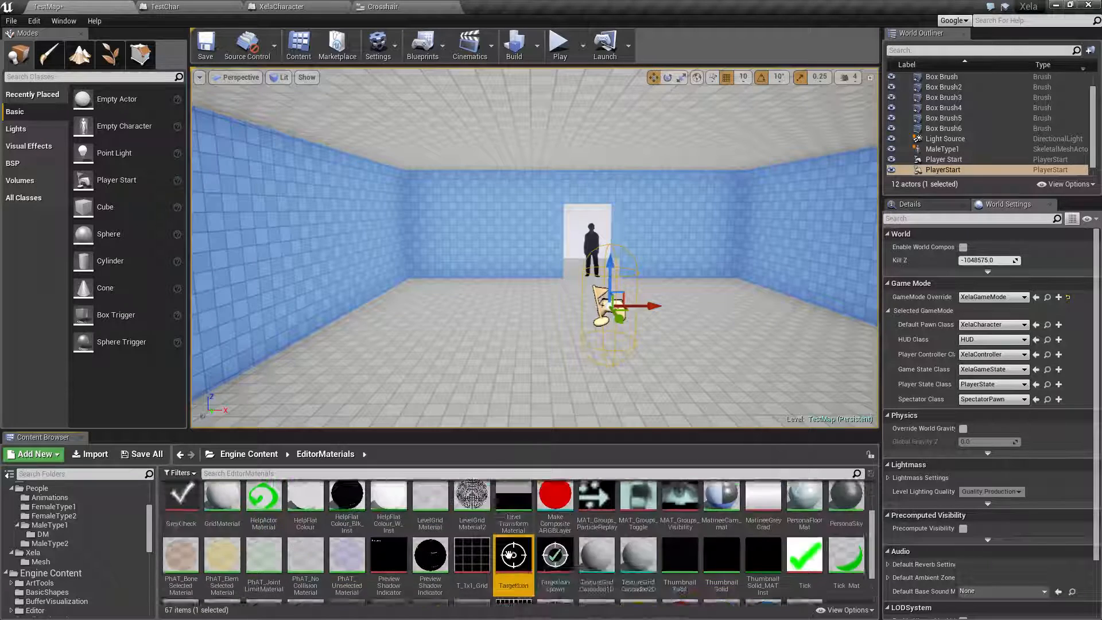
{"action": "scroll", "coordinate": [510, 554], "scroll_direction": "up", "scroll_amount": 2}
{"action": "scroll", "coordinate": [111, 557], "scroll_direction": "up", "scroll_amount": 2}
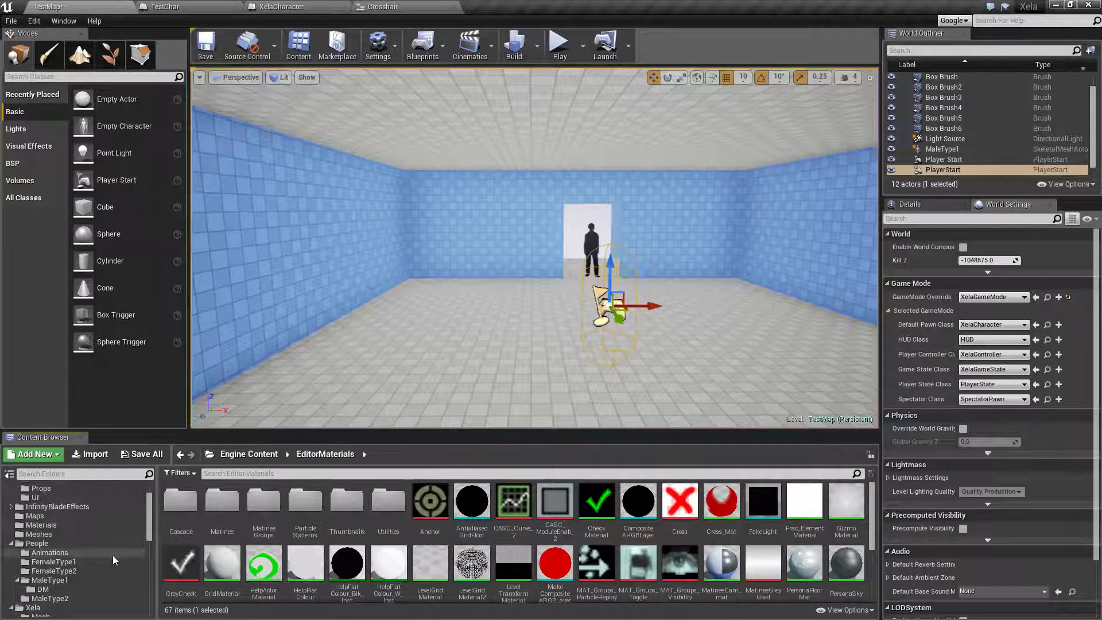
{"action": "scroll", "coordinate": [112, 556], "scroll_direction": "up", "scroll_amount": 2}
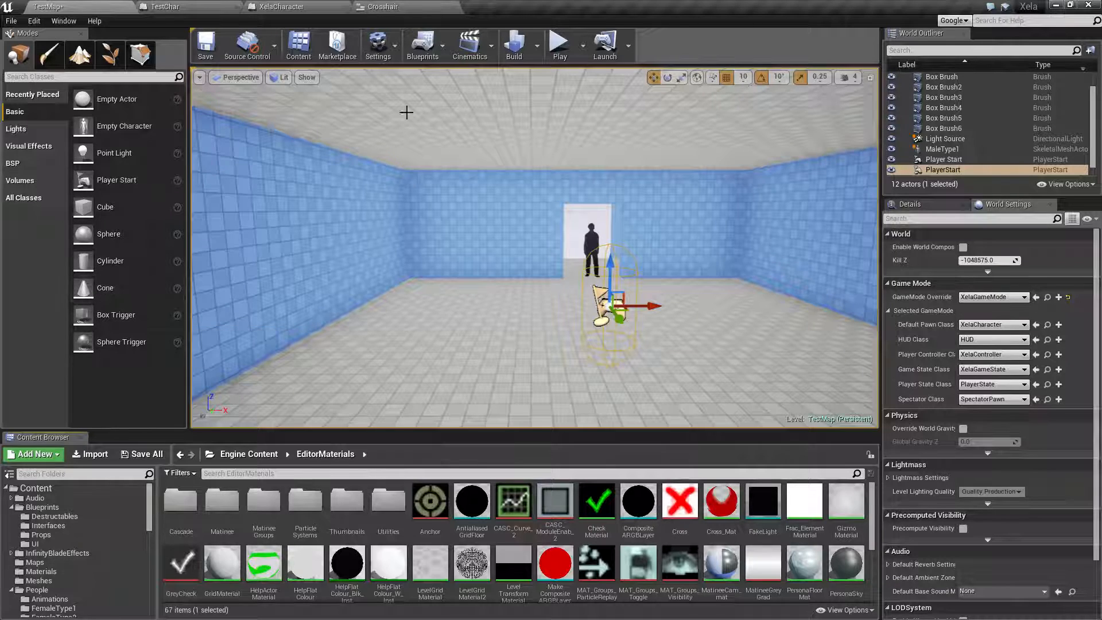
{"action": "left_click", "coordinate": [402, 6]}
{"action": "left_click", "coordinate": [449, 6]}
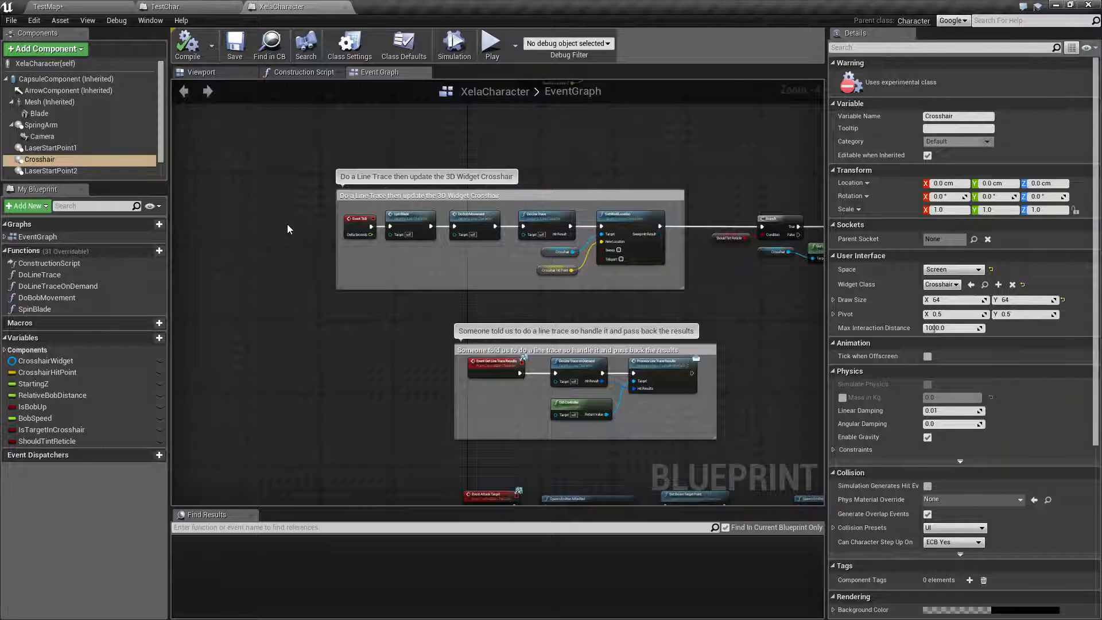
Examine XelaCharacter's Event Tick chain that updates the 3D widget crosshair, and open its Do Line Trace function.
{"action": "scroll", "coordinate": [391, 263], "scroll_direction": "up", "scroll_amount": 4}
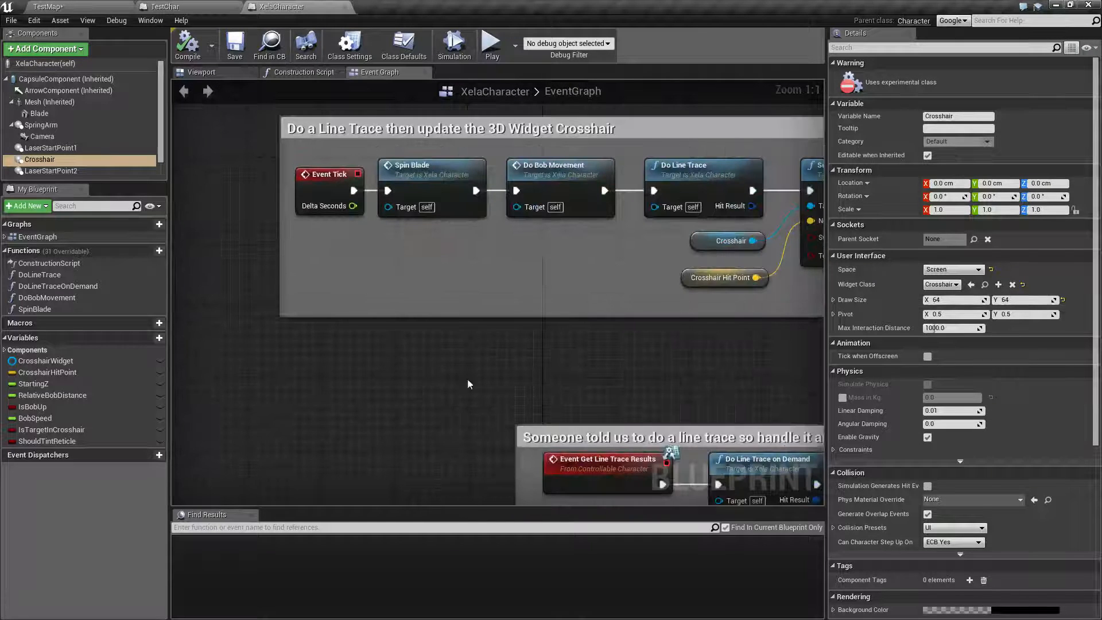
{"action": "right_click_drag", "start_coordinate": [467, 384], "coordinate": [394, 423]}
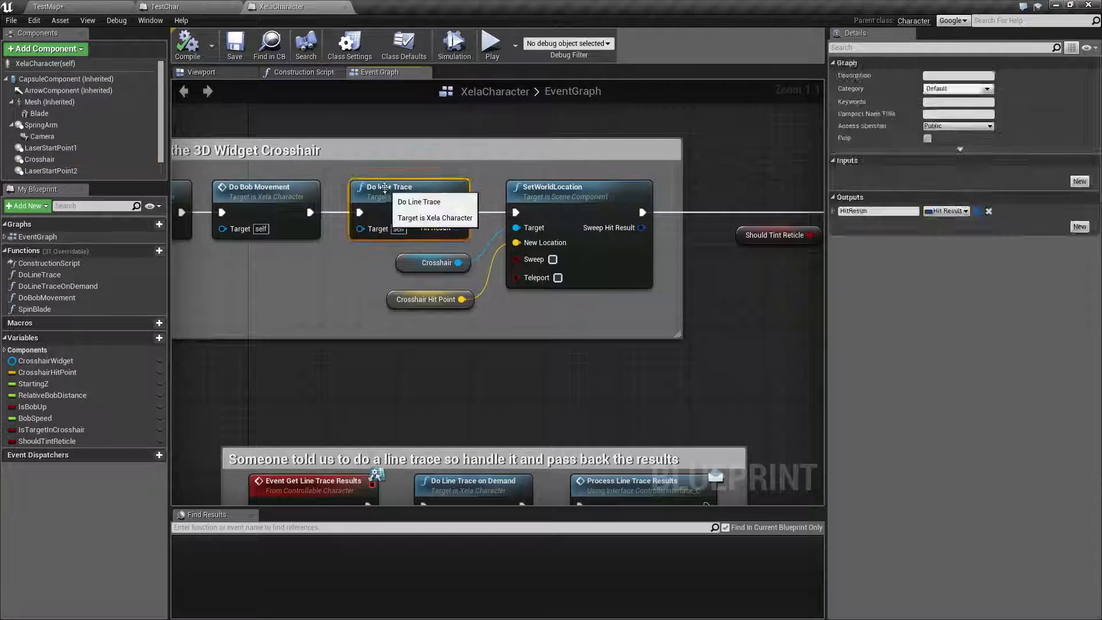
{"action": "double_click", "coordinate": [385, 187]}
Delete the unconnected Laser Start Point 1 node from the DoLineTrace graph, and compile and save the blueprint.
{"action": "scroll", "coordinate": [336, 326], "scroll_direction": "up", "scroll_amount": 4}
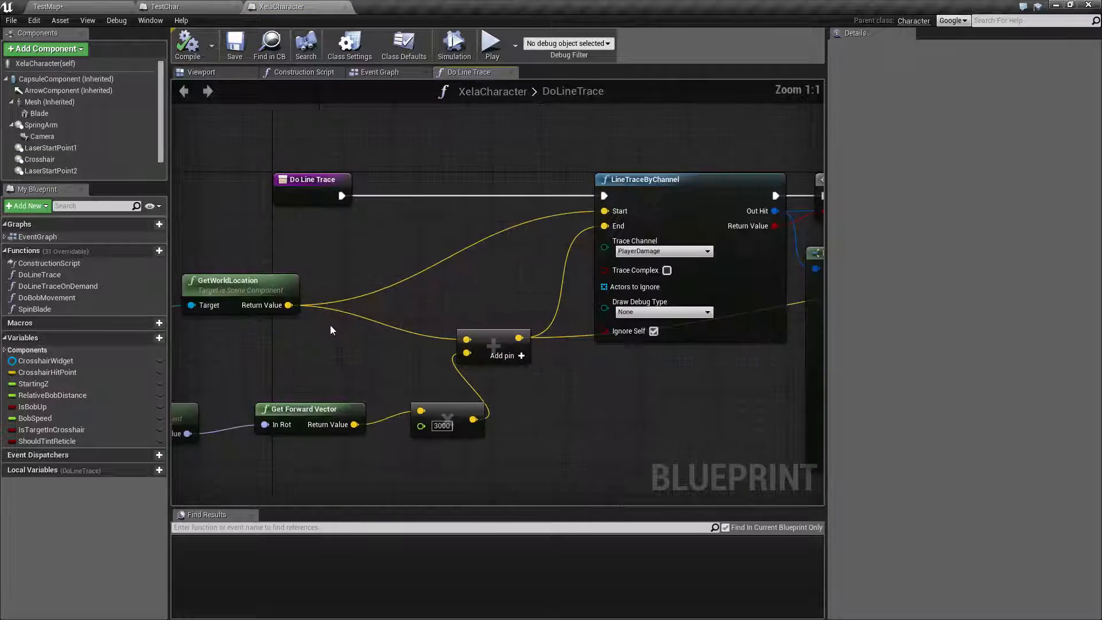
{"action": "right_click_drag", "start_coordinate": [330, 325], "coordinate": [535, 362]}
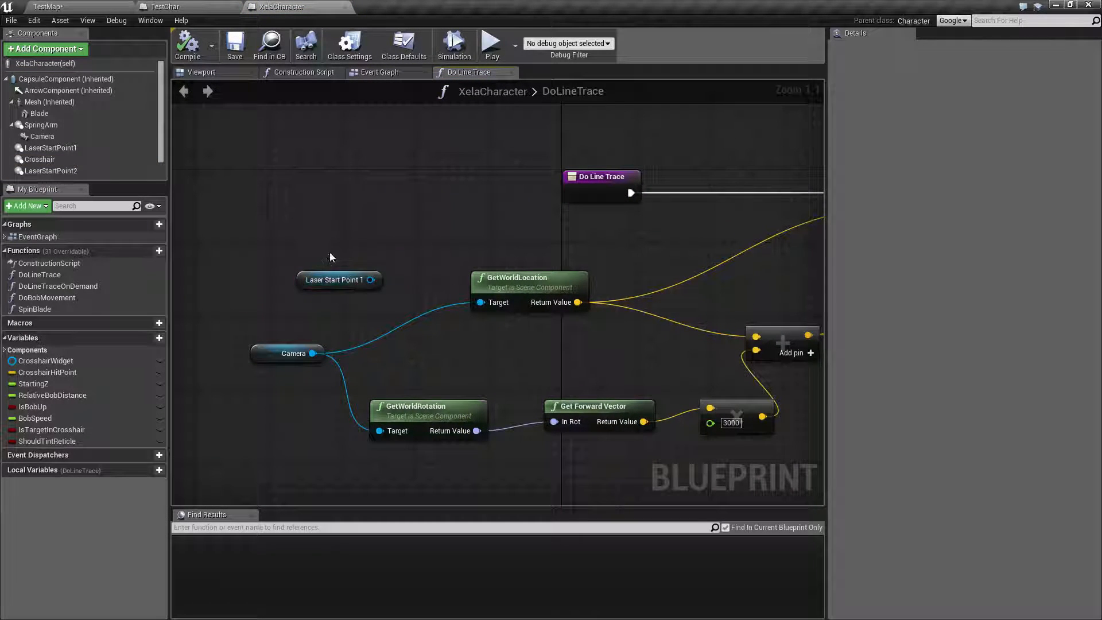
{"action": "left_click", "coordinate": [362, 282]}
{"action": "key", "text": "Delete"}
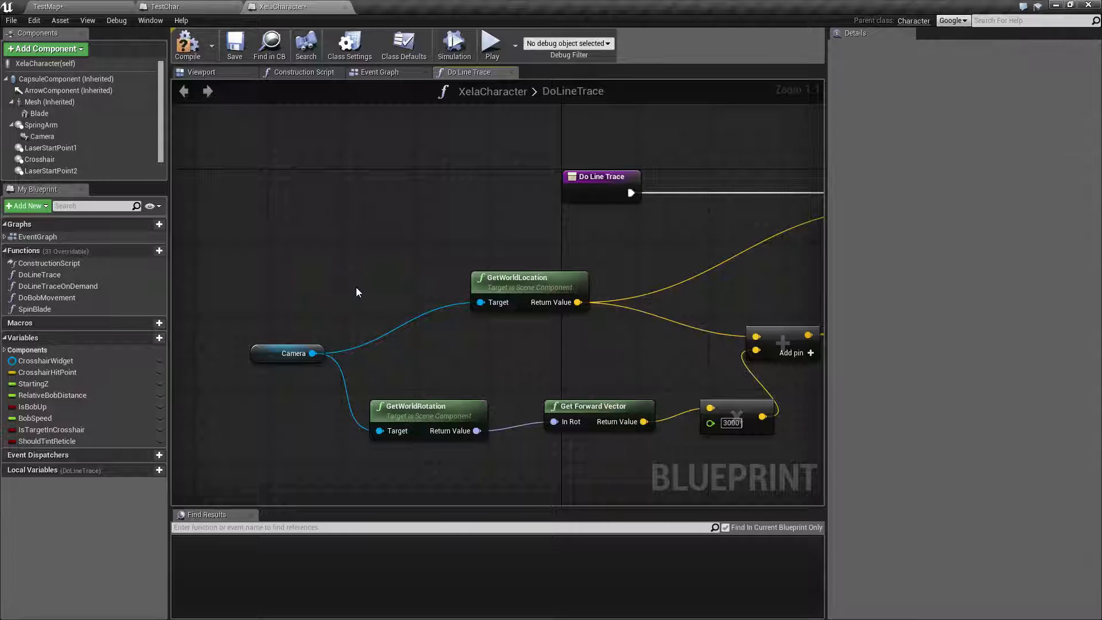
{"action": "right_click_drag", "start_coordinate": [376, 295], "coordinate": [56, 313]}
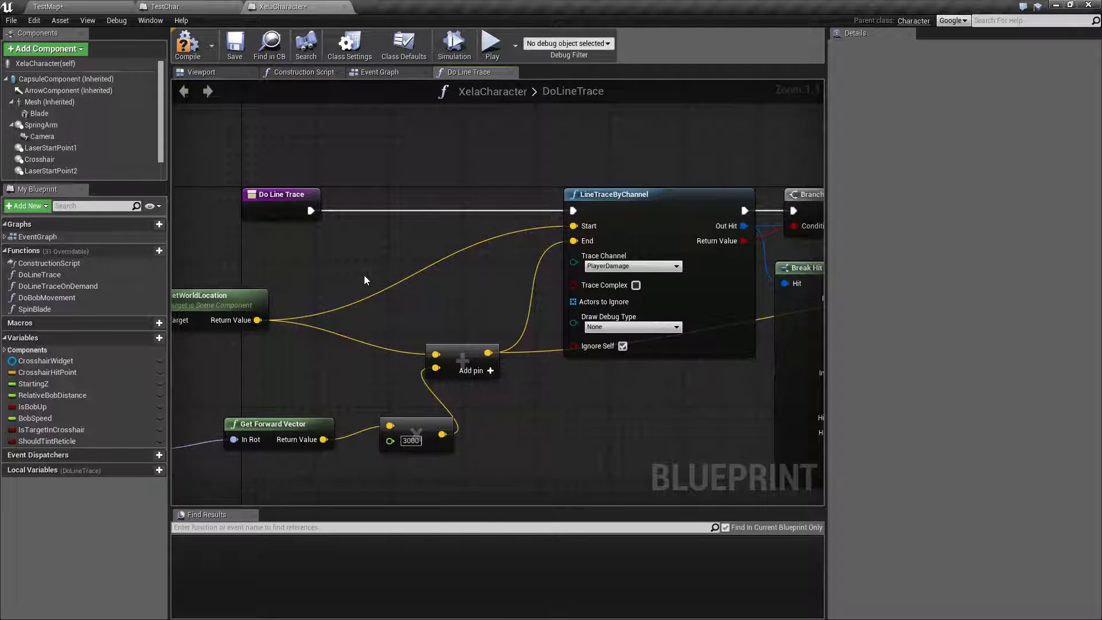
{"action": "left_click", "coordinate": [285, 207]}
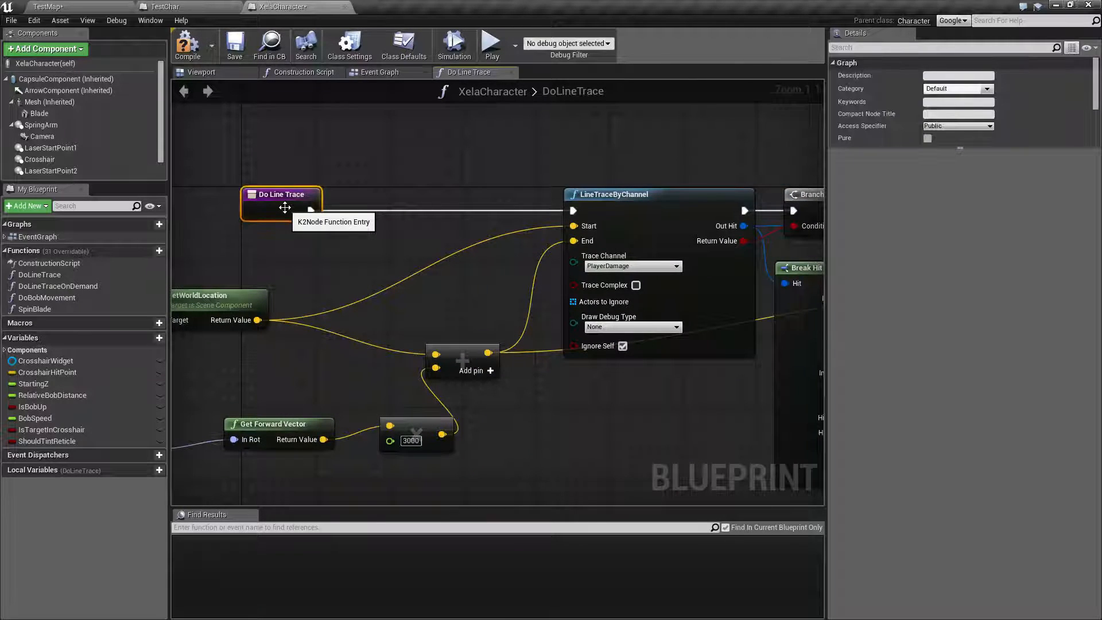
{"action": "right_click_drag", "start_coordinate": [298, 266], "coordinate": [617, 235]}
{"action": "left_click_drag", "start_coordinate": [325, 344], "coordinate": [324, 343]}
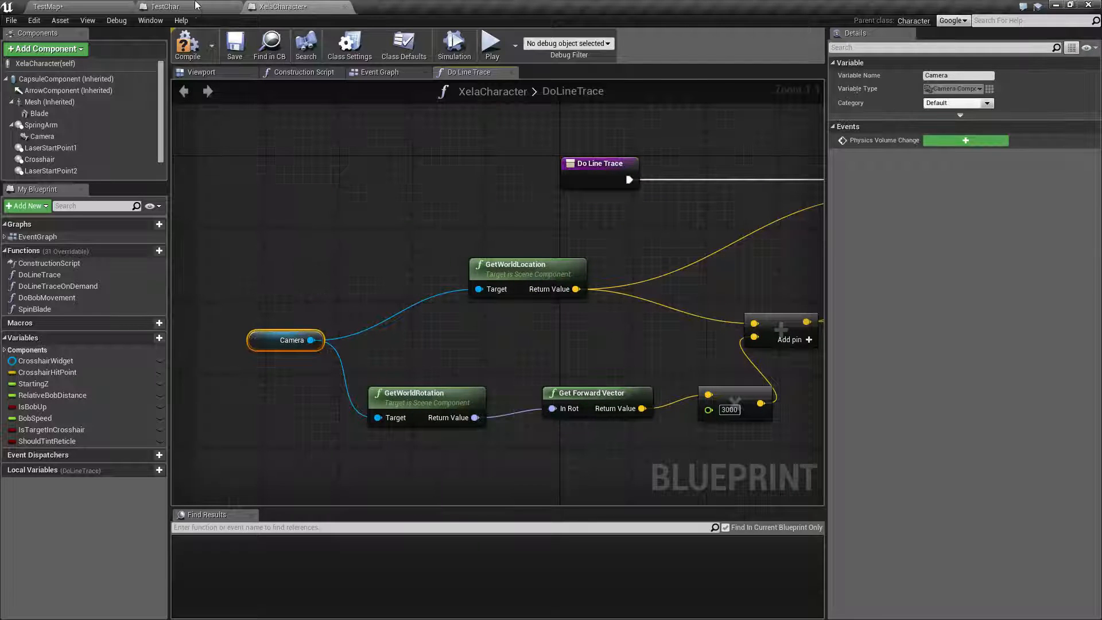
{"action": "left_click", "coordinate": [188, 45]}
{"action": "left_click", "coordinate": [244, 43]}
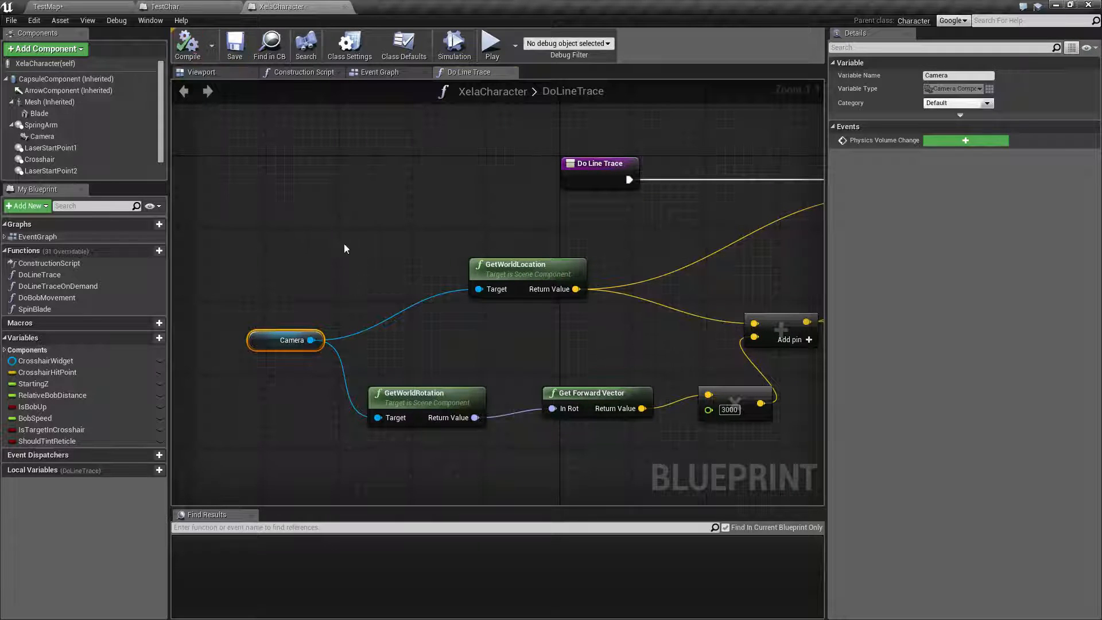
Review how the Camera's world location and forward vector feed the Start and End inputs of LineTraceByChannel.
{"action": "left_click_drag", "start_coordinate": [338, 355], "coordinate": [525, 385]}
{"action": "left_click", "coordinate": [544, 376]}
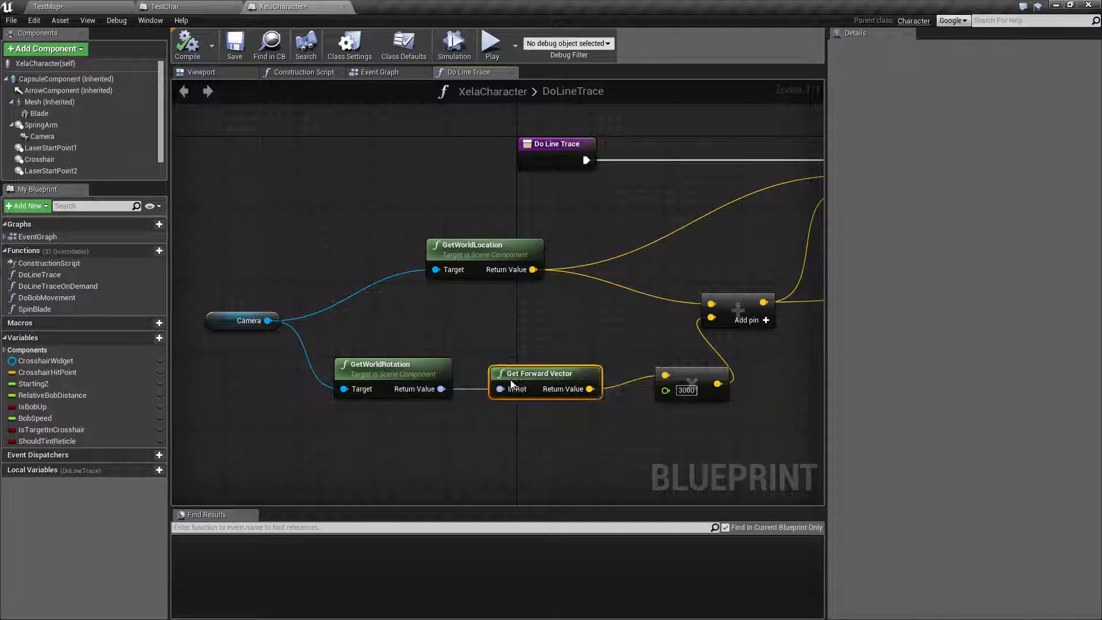
{"action": "right_click_drag", "start_coordinate": [603, 344], "coordinate": [512, 338]}
{"action": "left_click_drag", "start_coordinate": [328, 240], "coordinate": [378, 298]}
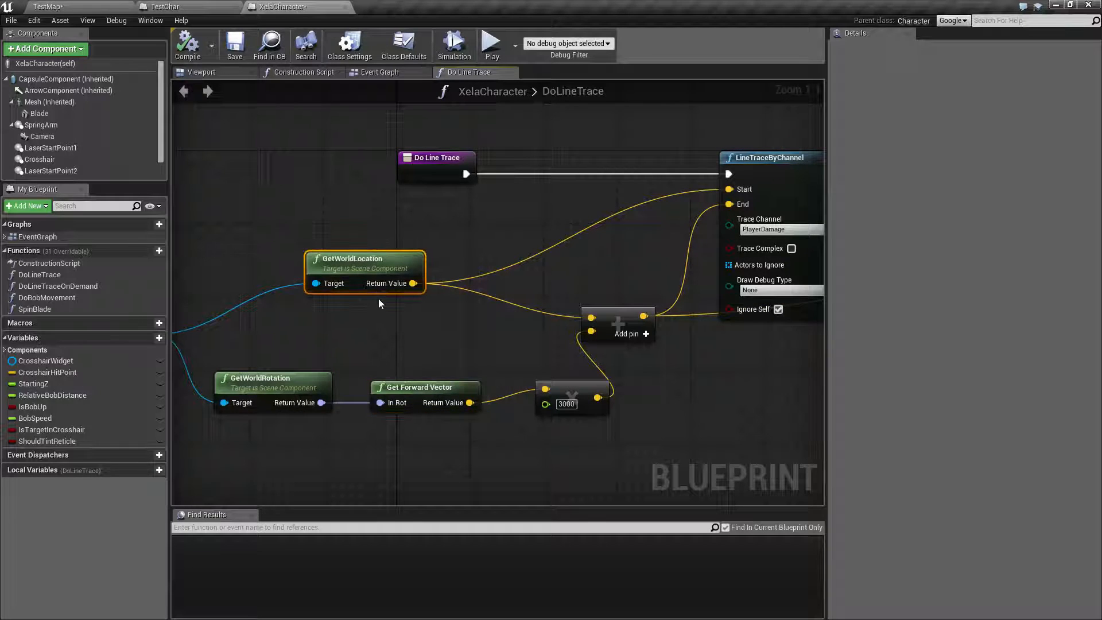
{"action": "right_click_drag", "start_coordinate": [208, 342], "coordinate": [256, 340]}
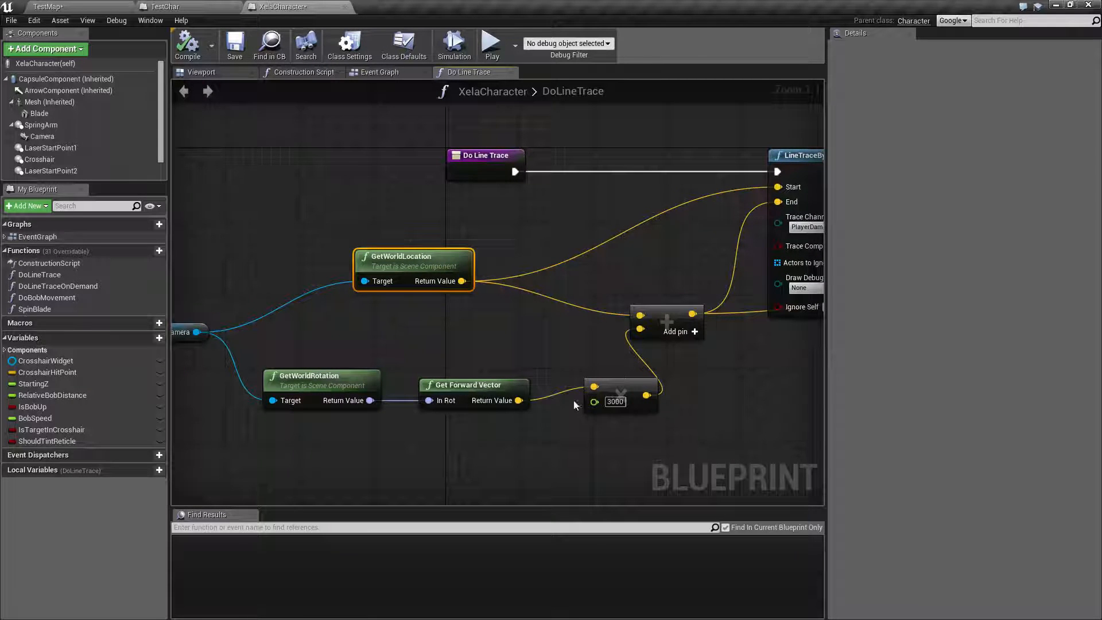
{"action": "right_click_drag", "start_coordinate": [574, 400], "coordinate": [452, 404]}
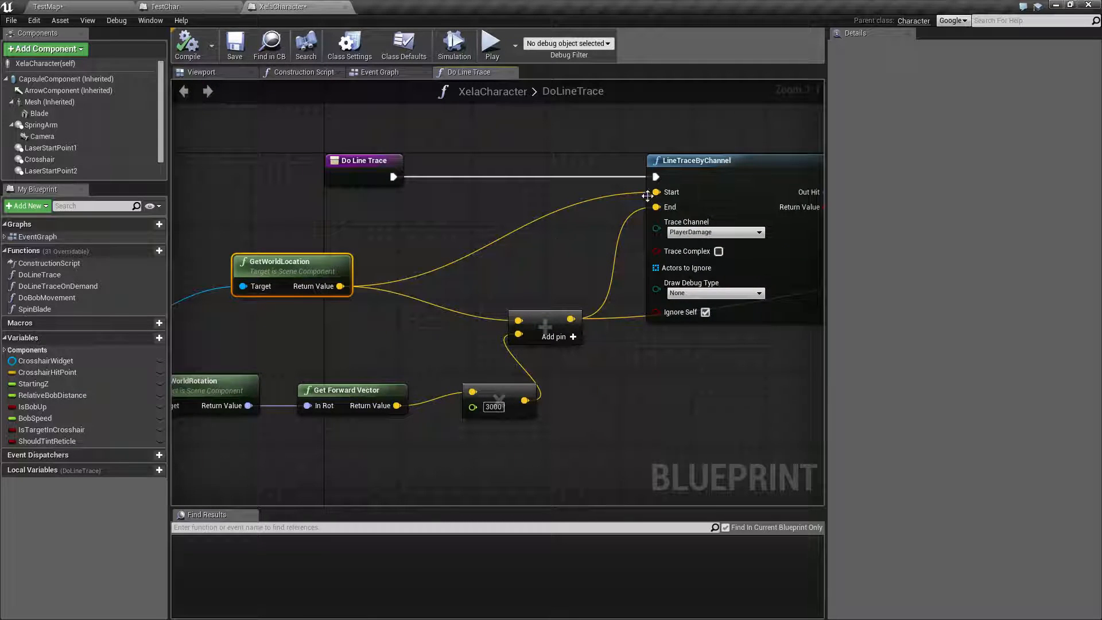
Tidy the DoLineTrace graph by moving the Camera, GetWorldLocation, GetWorldRotation, Get Forward Vector, multiply and add nodes closer together beneath the entry node.
{"action": "left_click_drag", "start_coordinate": [312, 252], "coordinate": [376, 226]}
{"action": "left_click_drag", "start_coordinate": [549, 323], "coordinate": [576, 267]}
{"action": "left_click_drag", "start_coordinate": [501, 381], "coordinate": [488, 297]}
{"action": "left_click_drag", "start_coordinate": [372, 387], "coordinate": [399, 294]}
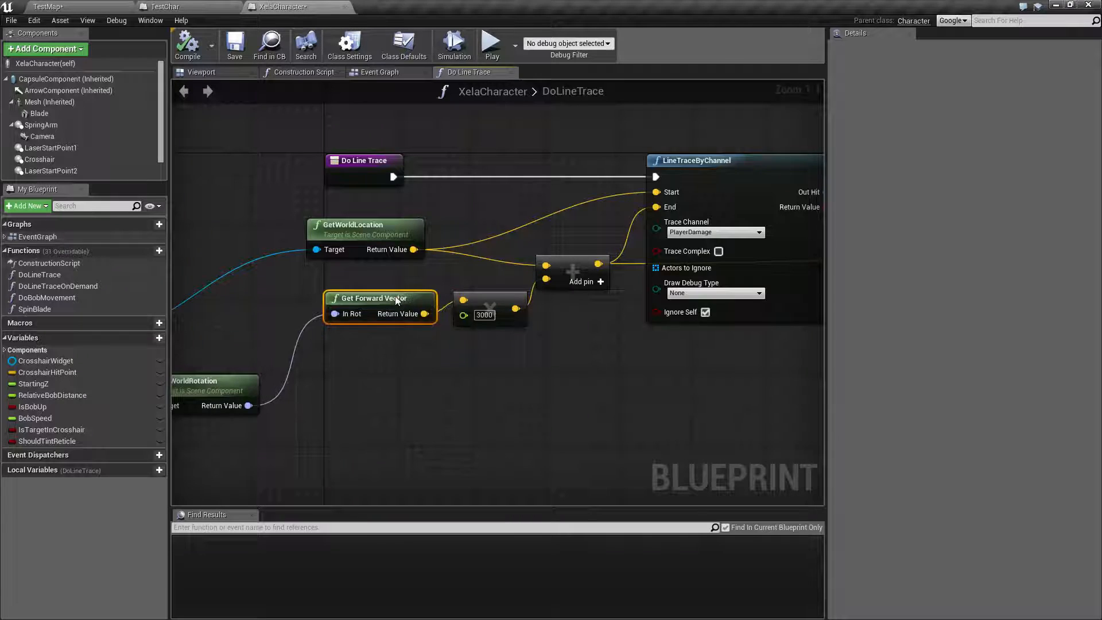
{"action": "right_click_drag", "start_coordinate": [320, 434], "coordinate": [511, 439]}
{"action": "left_click_drag", "start_coordinate": [396, 394], "coordinate": [442, 321]}
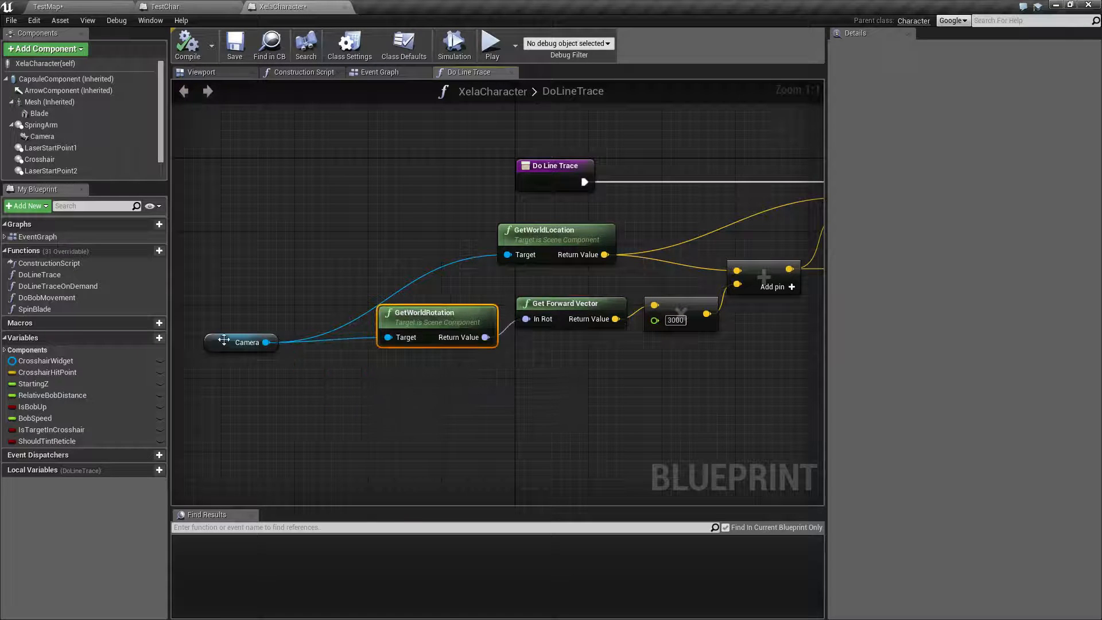
{"action": "left_click_drag", "start_coordinate": [225, 336], "coordinate": [286, 251]}
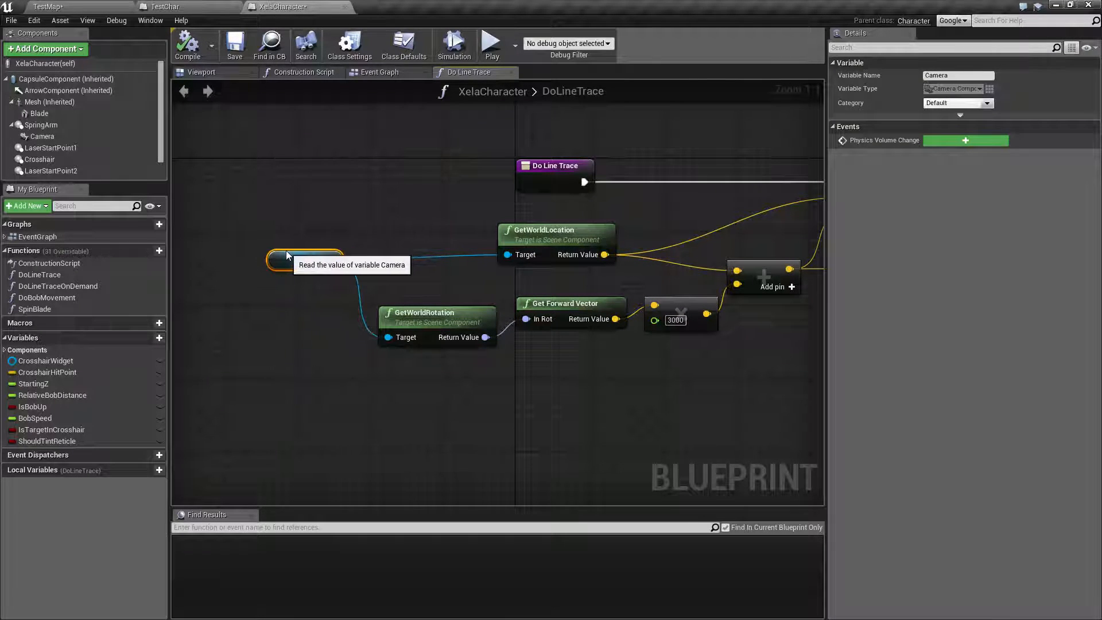
Review the LineTraceByChannel, Branch and Break Hit Result nodes in DoLineTrace, and save the XelaCharacter blueprint.
{"action": "right_click_drag", "start_coordinate": [450, 285], "coordinate": [268, 287]}
{"action": "right_click_drag", "start_coordinate": [523, 370], "coordinate": [279, 384]}
{"action": "mouse_move", "coordinate": [384, 417]}
{"action": "right_mouse_down"}
{"action": "mouse_move", "coordinate": [344, 366]}
{"action": "mouse_move", "coordinate": [421, 382]}
{"action": "right_mouse_up"}
{"action": "right_click_drag", "start_coordinate": [483, 198], "coordinate": [475, 211]}
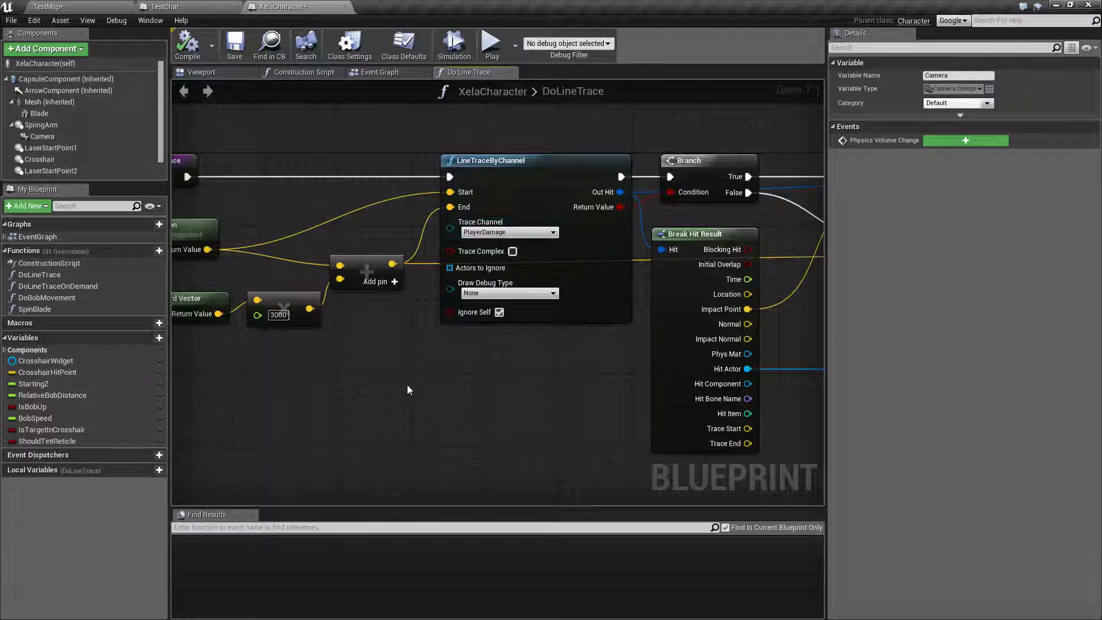
{"action": "left_click", "coordinate": [280, 130]}
{"action": "left_click", "coordinate": [233, 46]}
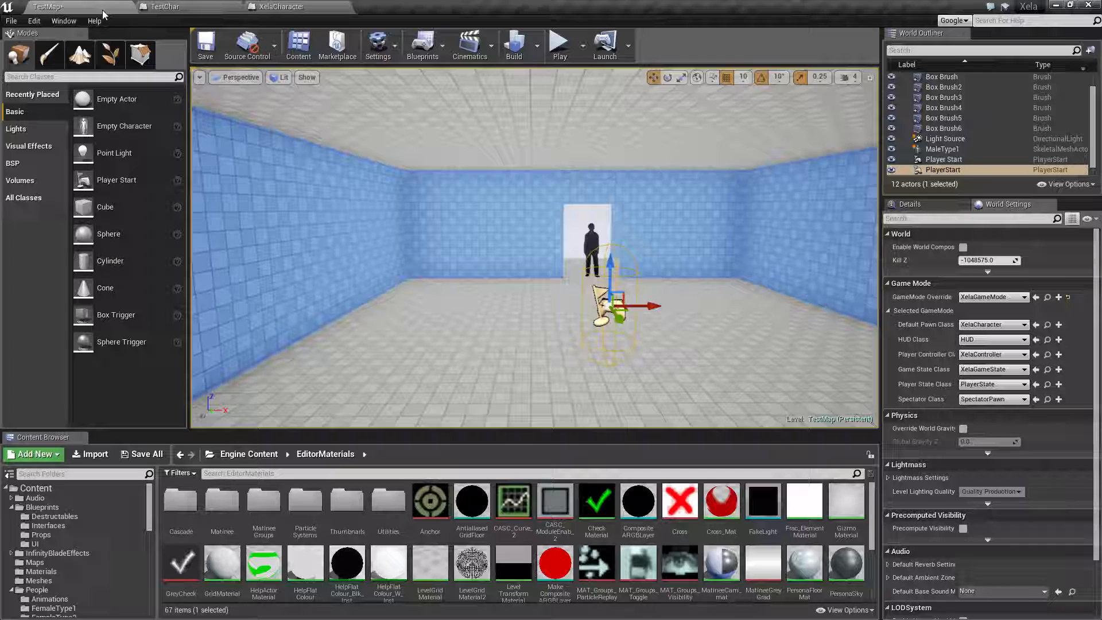
Play-test TestMap, moving the character around the rooms and corridor to observe how the crosshair behaves, and end the session.
{"action": "left_click", "coordinate": [58, 6]}
{"action": "left_click", "coordinate": [559, 44]}
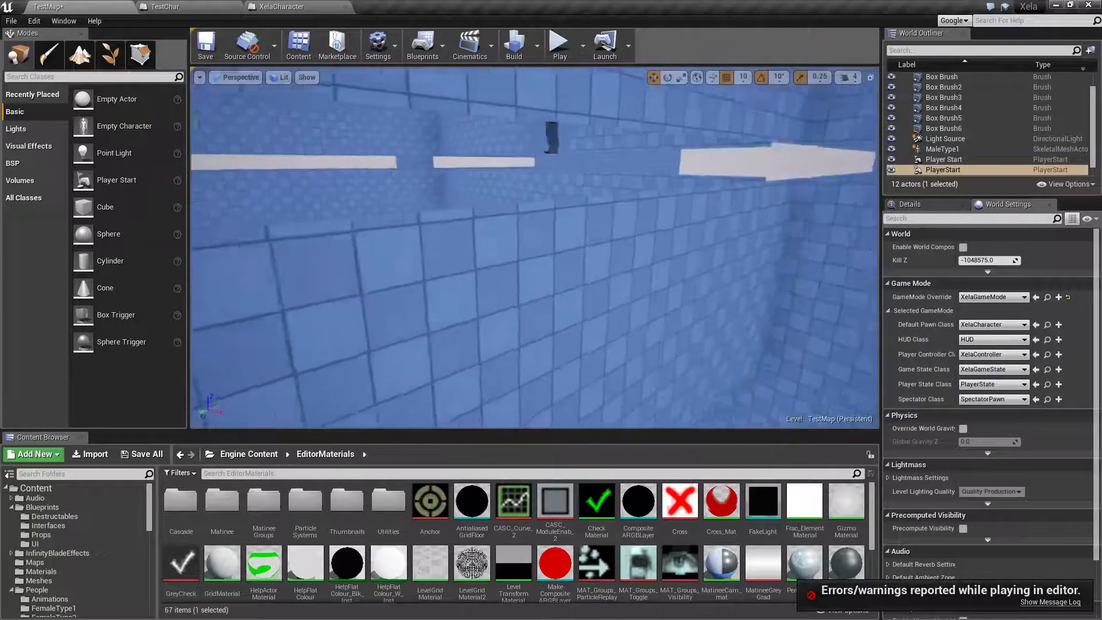
{"action": "right_click_drag", "start_coordinate": [532, 273], "coordinate": [377, 273]}
{"action": "left_click", "coordinate": [561, 55]}
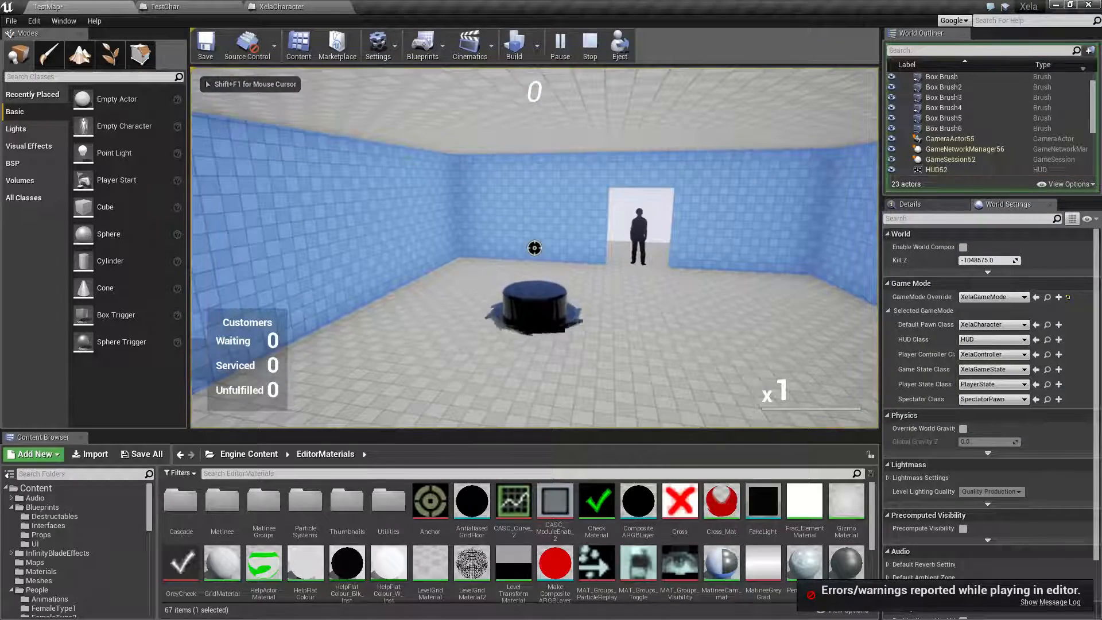
{"action": "key", "text": "w"}
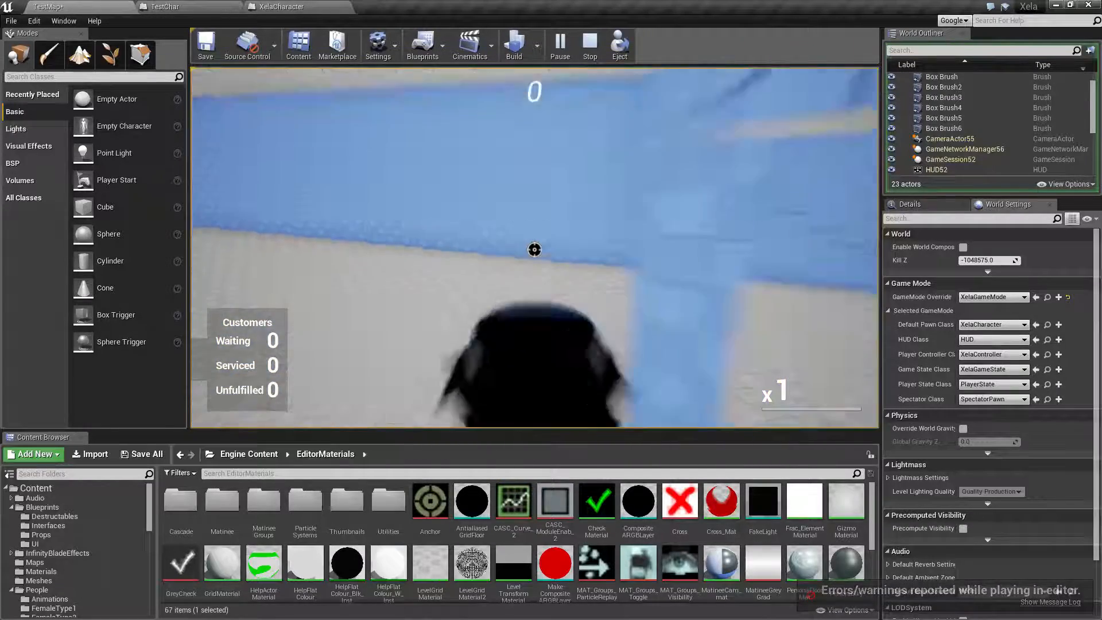
{"action": "key", "text": "w"}
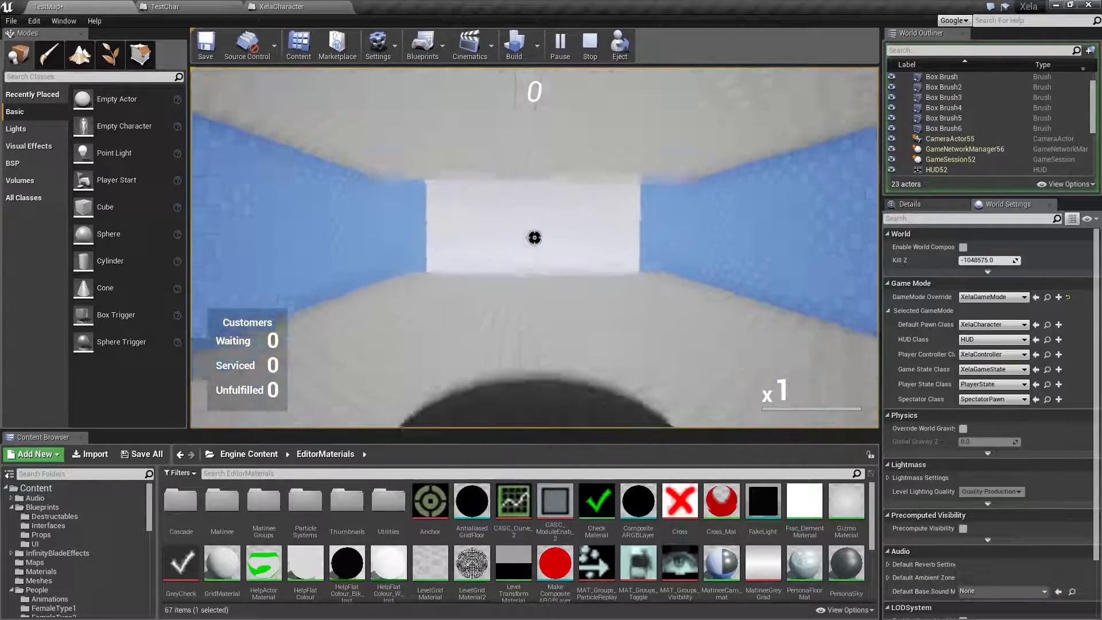
{"action": "key", "text": "s"}
{"action": "key", "text": "w"}
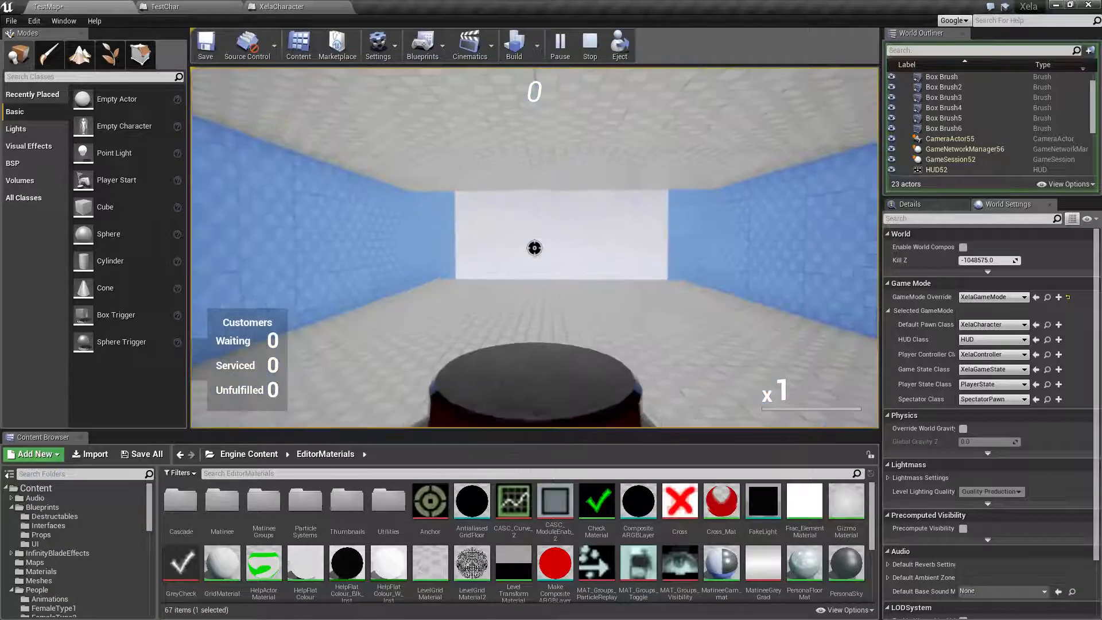
{"action": "key", "text": "s"}
{"action": "key", "text": "w"}
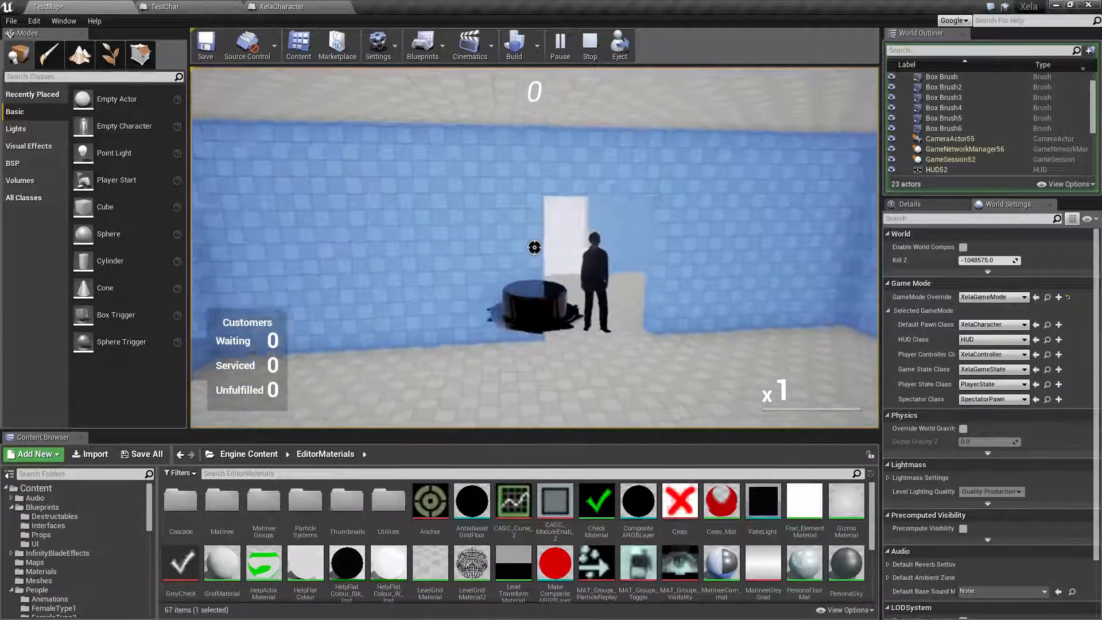
{"action": "key", "text": "d"}
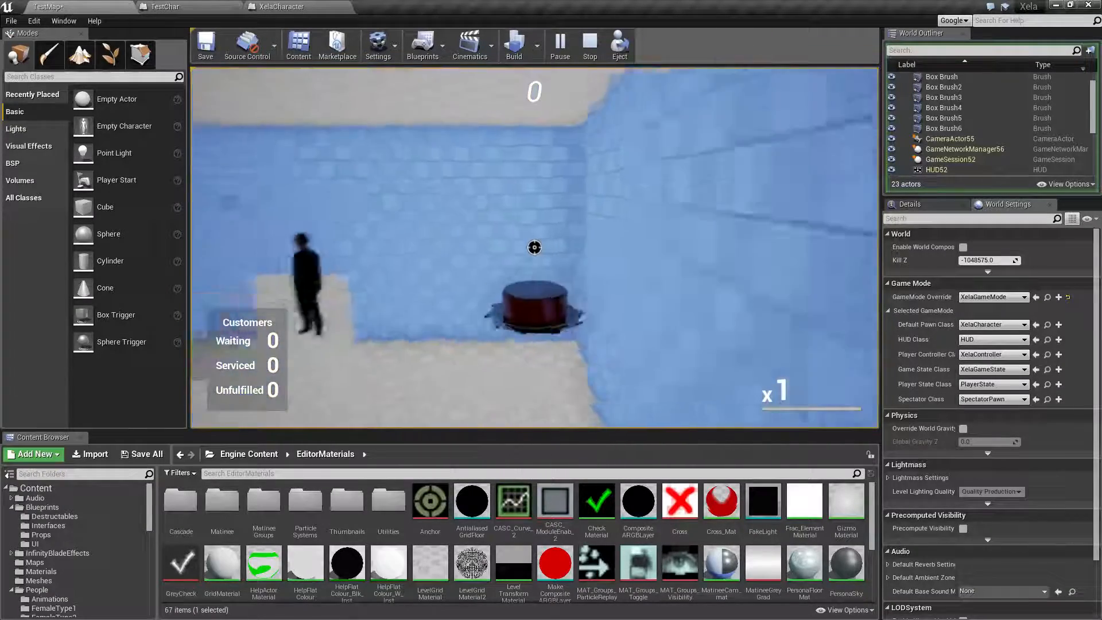
{"action": "key", "text": "Escape"}
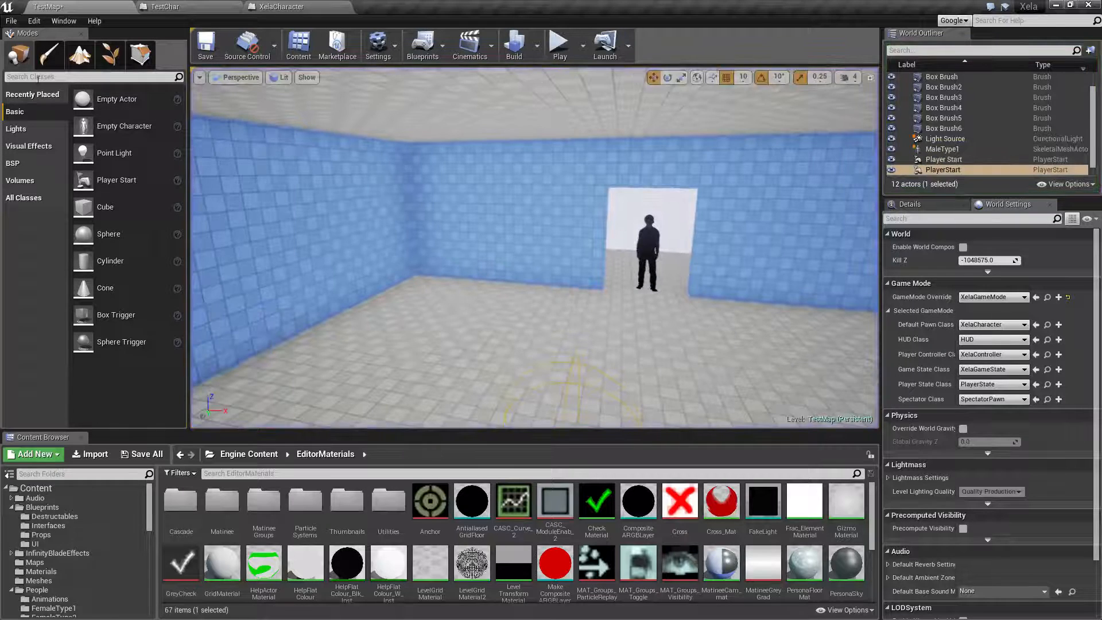
Open the project's Engine Collision settings and expand the preset list to examine the object channels, trace channels and collision profiles.
{"action": "left_click", "coordinate": [34, 22]}
{"action": "left_click", "coordinate": [71, 183]}
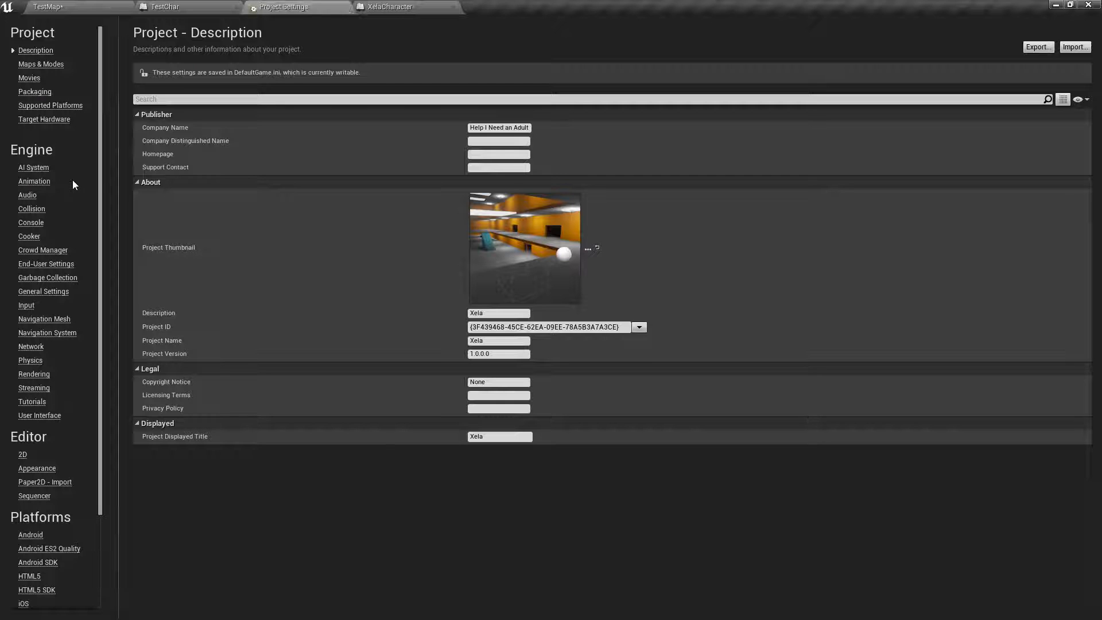
{"action": "left_click", "coordinate": [32, 209]}
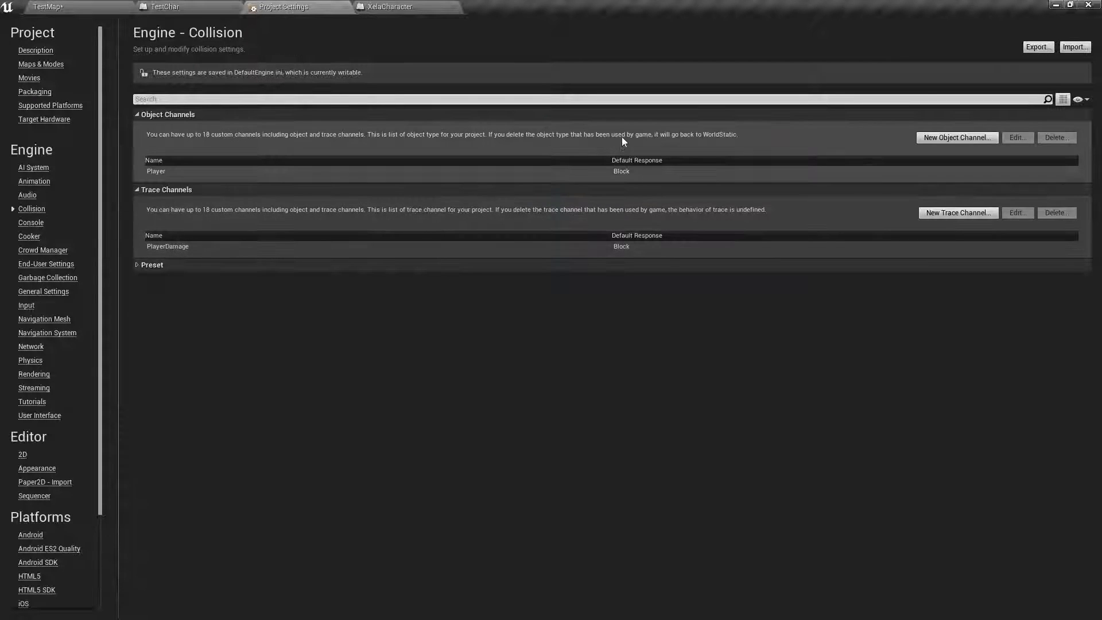
{"action": "left_click", "coordinate": [135, 265]}
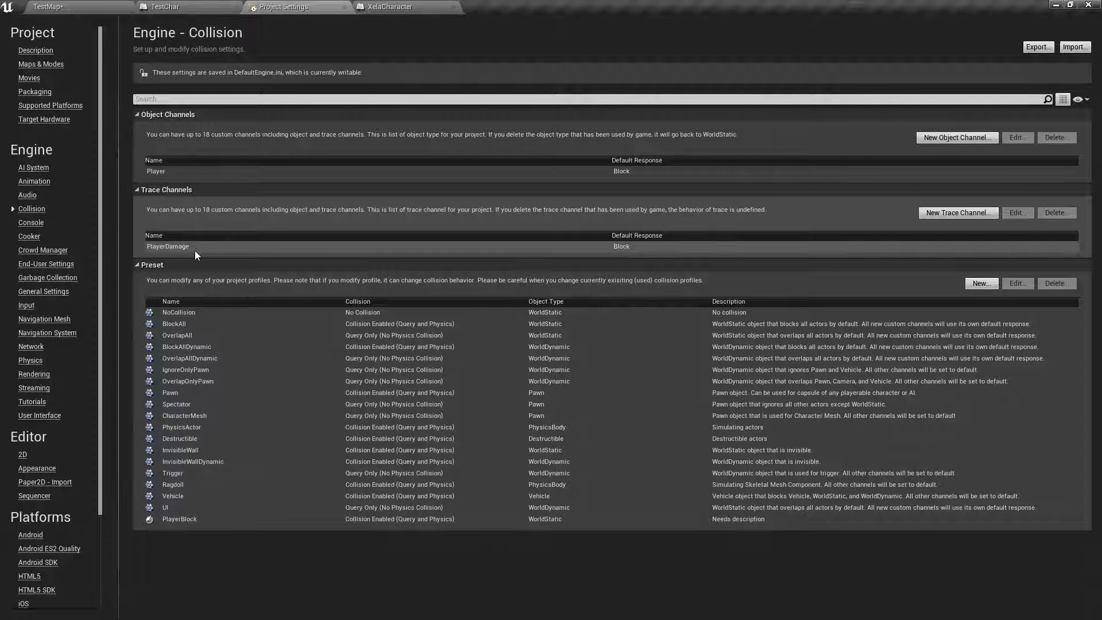
Compare the PlayerDamage trace channel in the Collision settings with the Trace Channel used by LineTraceByChannel in XelaCharacter's DoLineTrace graph.
{"action": "left_click", "coordinate": [94, 6]}
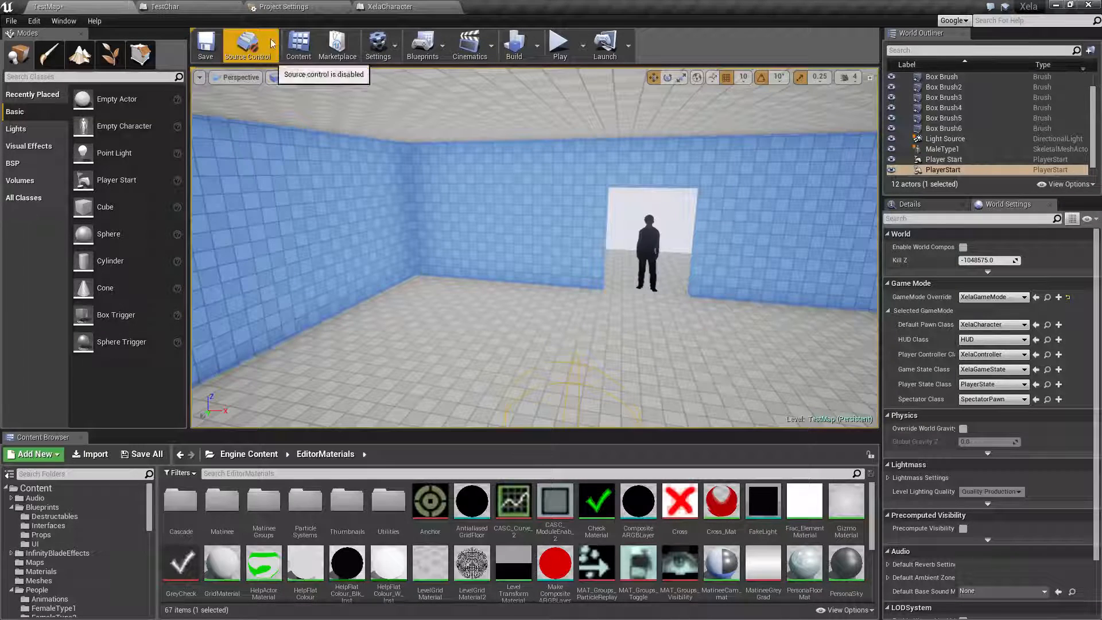
{"action": "left_click", "coordinate": [400, 5]}
{"action": "left_click", "coordinate": [308, 6]}
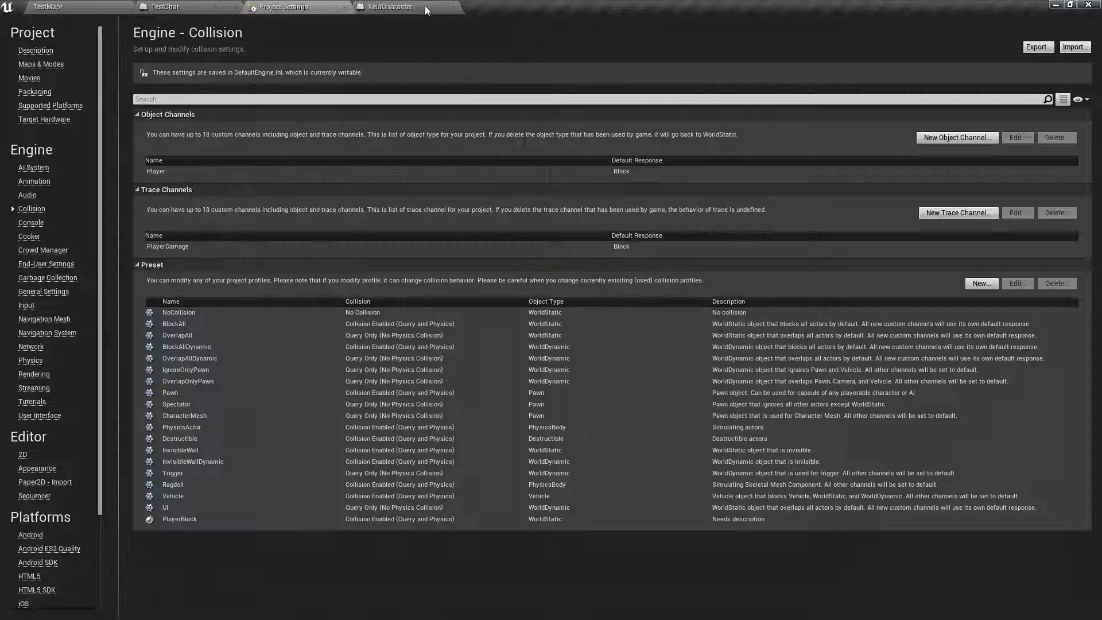
{"action": "left_click", "coordinate": [391, 7]}
{"action": "right_click_drag", "start_coordinate": [509, 375], "coordinate": [369, 343]}
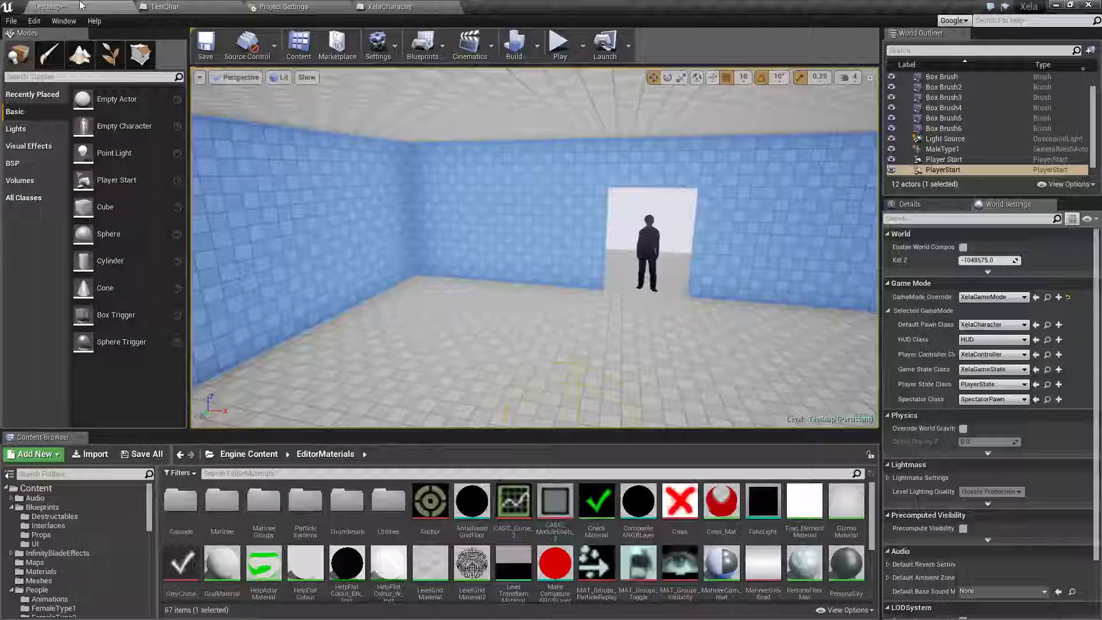
Select the MaleType1 figure in TestMap and hide the engine content from the Content Browser.
{"action": "left_click", "coordinate": [644, 241]}
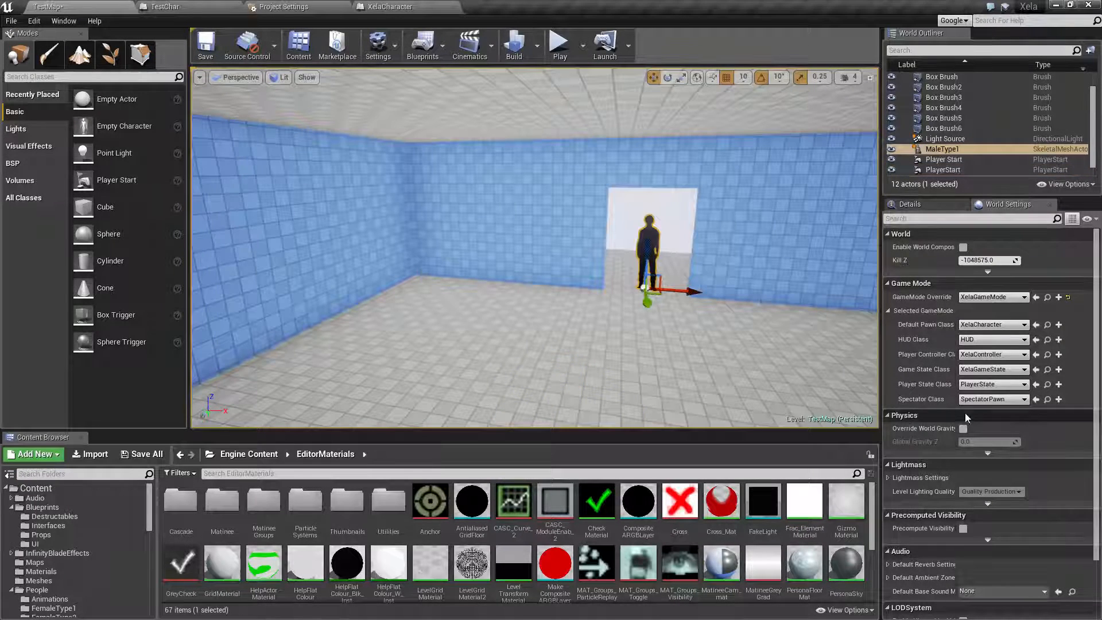
{"action": "scroll", "coordinate": [84, 574], "scroll_direction": "down", "scroll_amount": 15}
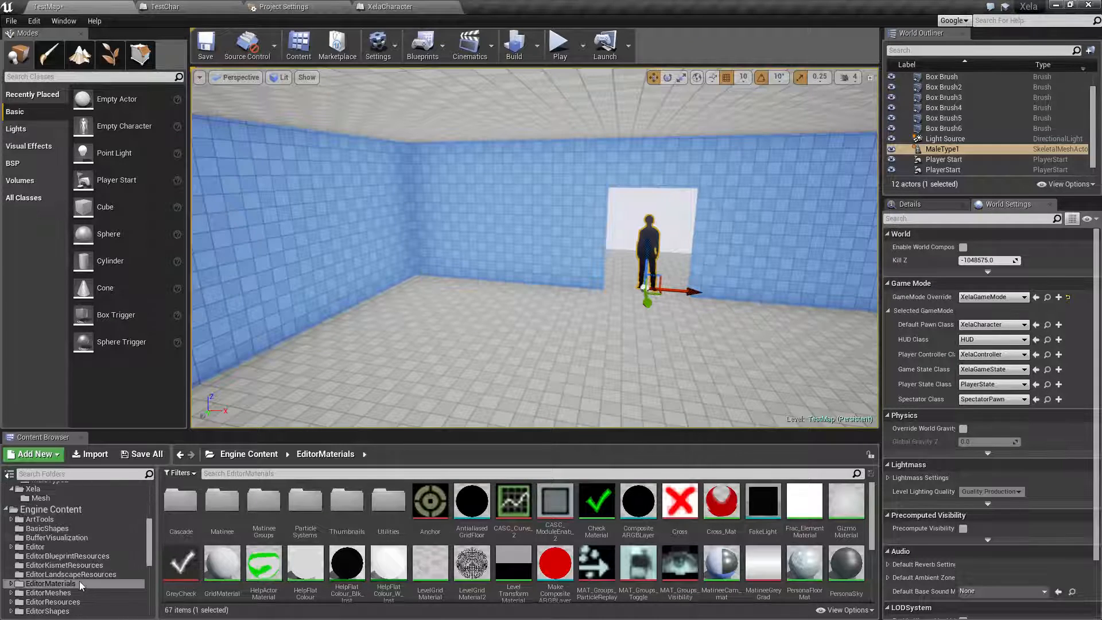
{"action": "scroll", "coordinate": [74, 573], "scroll_direction": "up", "scroll_amount": 5}
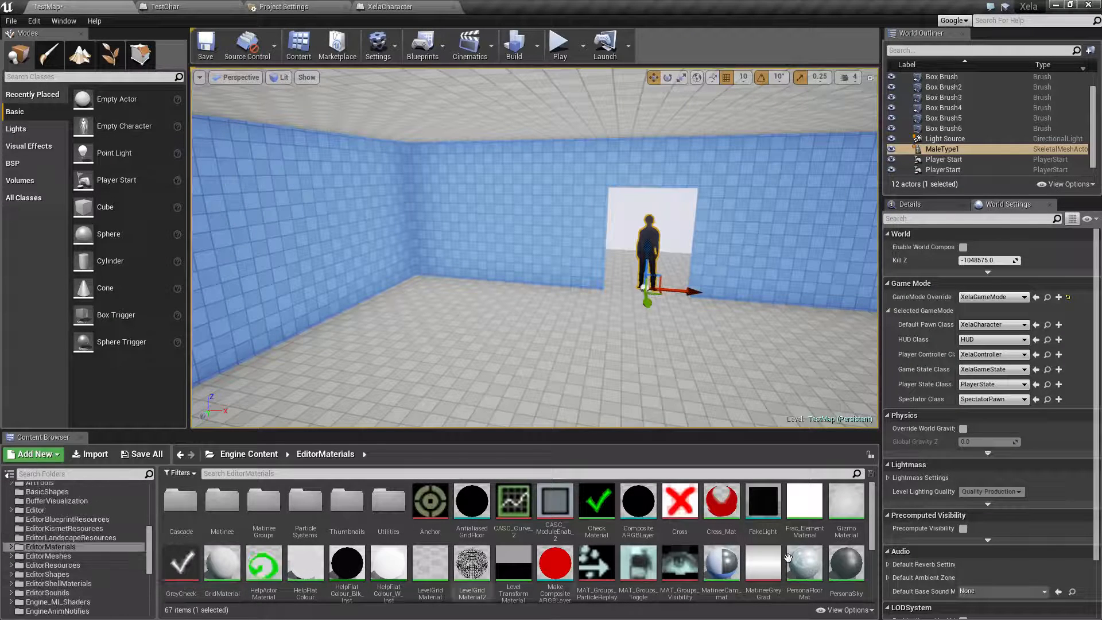
{"action": "left_click", "coordinate": [844, 609]}
{"action": "left_click", "coordinate": [899, 549]}
Open the MaleType1Char blueprint from the People/MaleType1 content folder.
{"action": "scroll", "coordinate": [129, 576], "scroll_direction": "down", "scroll_amount": 3}
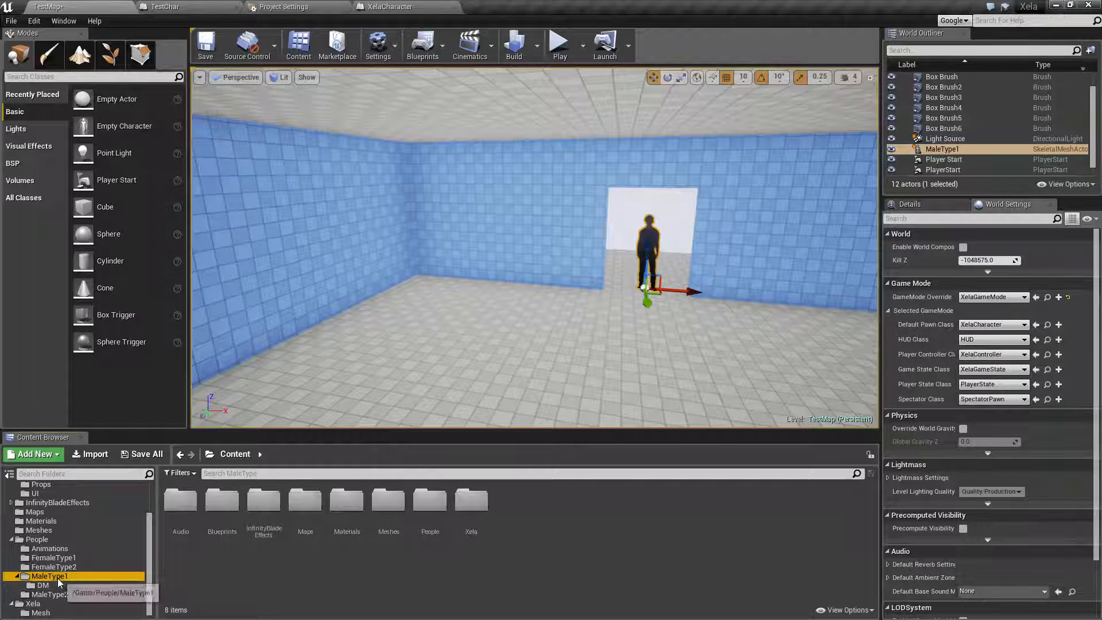
{"action": "left_click", "coordinate": [57, 577]}
{"action": "left_click", "coordinate": [514, 508]}
{"action": "double_click", "coordinate": [514, 508]}
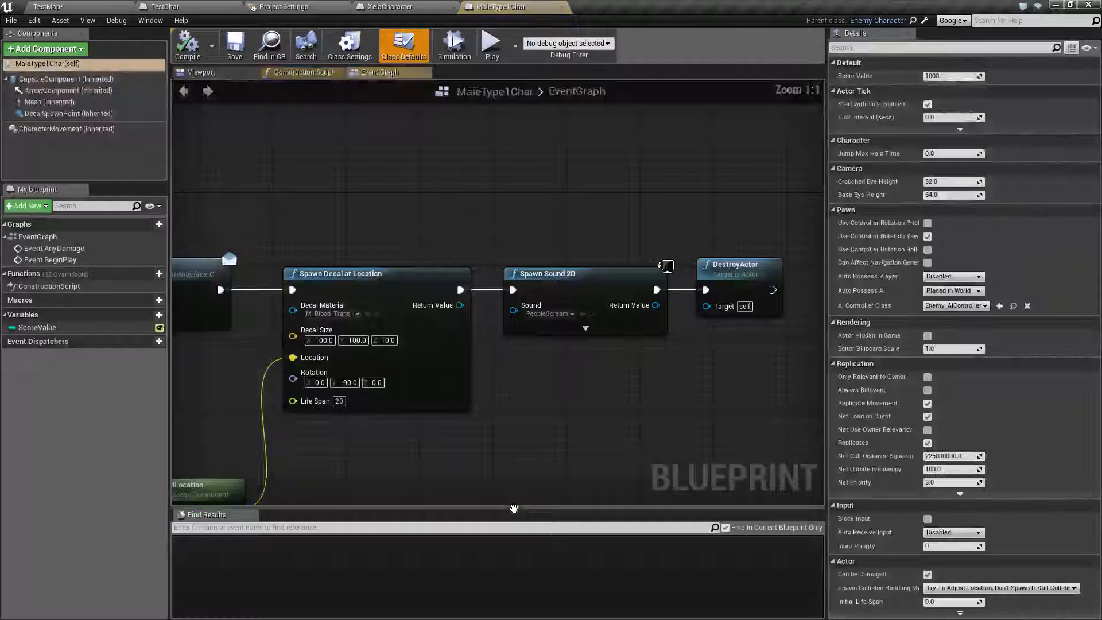
Expand the Collision Presets of MaleType1Char's CapsuleComponent and examine its PlayerDamage trace response.
{"action": "left_click", "coordinate": [63, 78]}
{"action": "scroll", "coordinate": [863, 423], "scroll_direction": "down", "scroll_amount": 5}
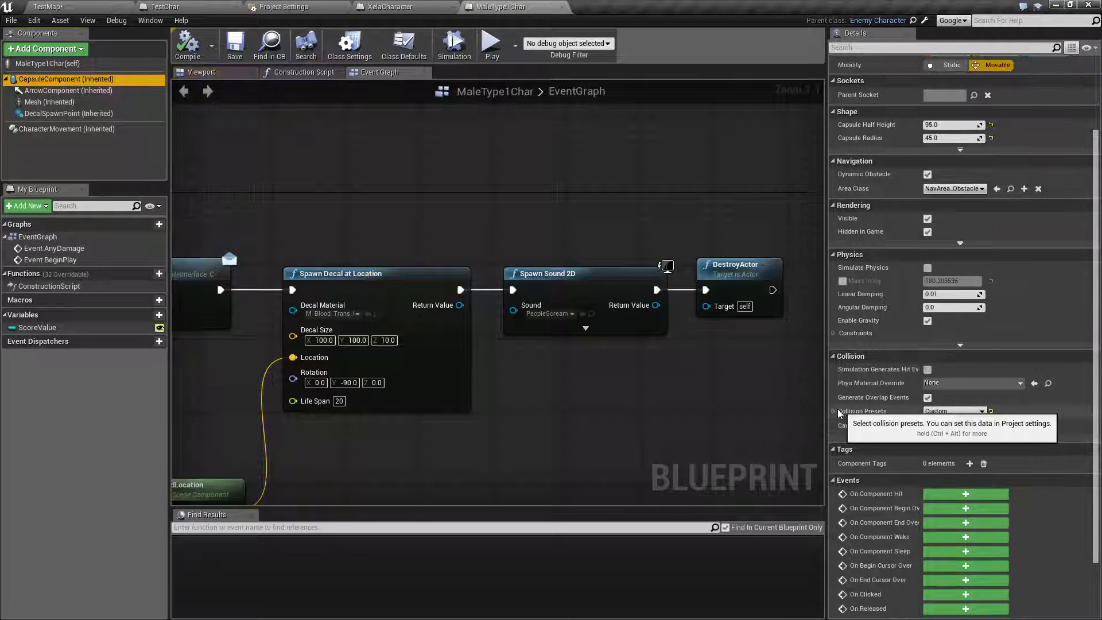
{"action": "left_click", "coordinate": [861, 412]}
{"action": "scroll", "coordinate": [862, 454], "scroll_direction": "down", "scroll_amount": 3}
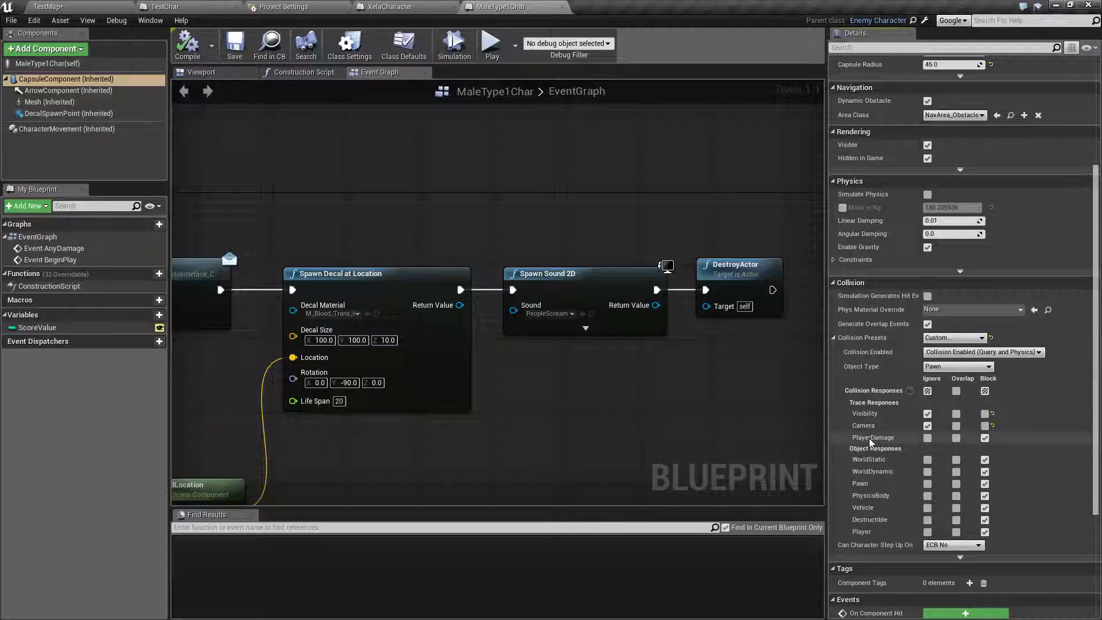
{"action": "left_click", "coordinate": [985, 439]}
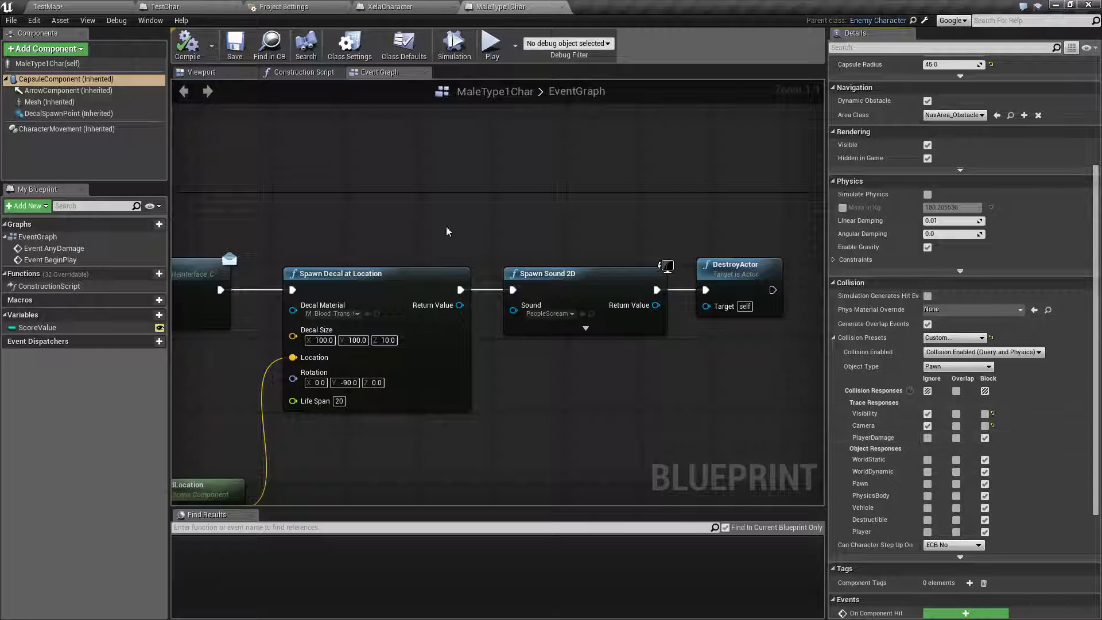
Revisit the Collision settings and review how DoLineTrace's Branch and Break Hit Result nodes feed the two Crosshair Hit Point setters.
{"action": "left_click", "coordinate": [397, 5]}
{"action": "left_click", "coordinate": [298, 5]}
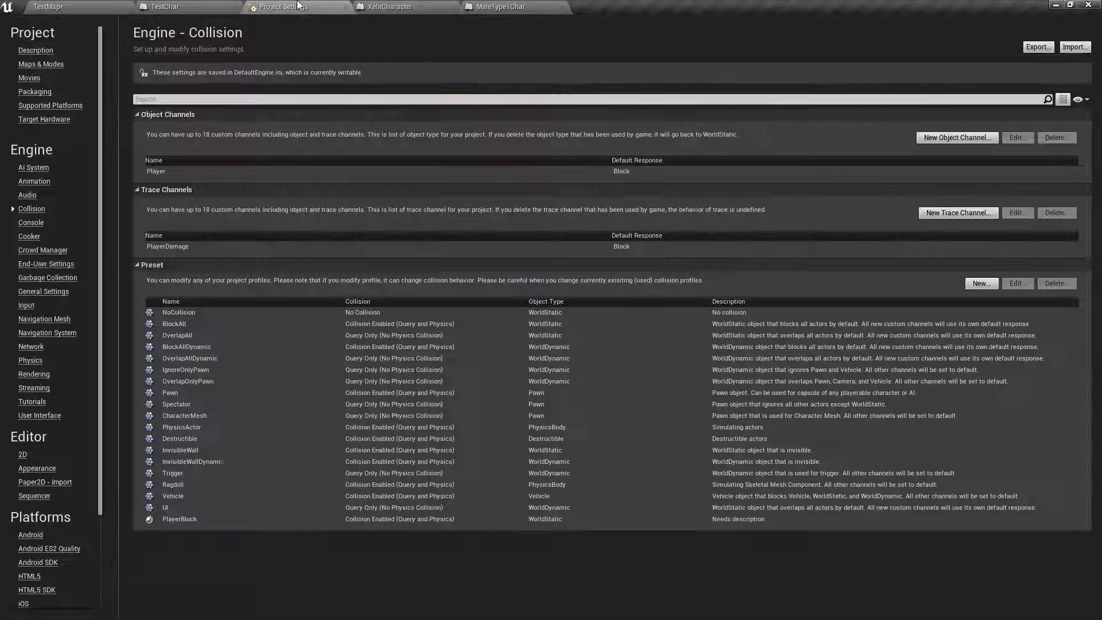
{"action": "left_click", "coordinate": [415, 4]}
{"action": "right_click_drag", "start_coordinate": [414, 425], "coordinate": [327, 432]}
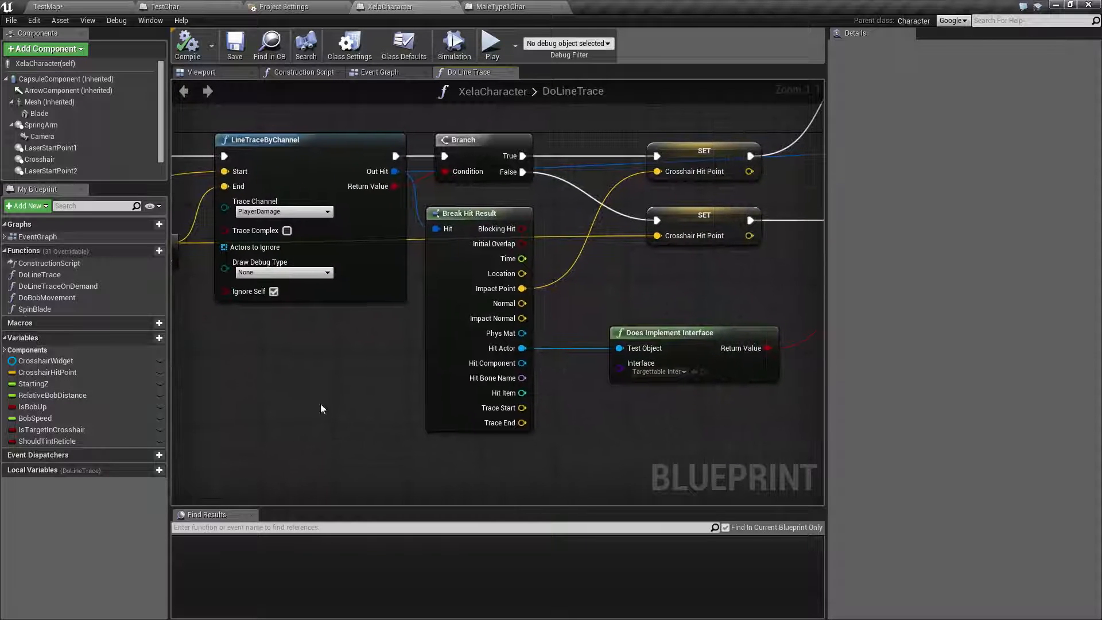
{"action": "right_click_drag", "start_coordinate": [396, 361], "coordinate": [626, 423]}
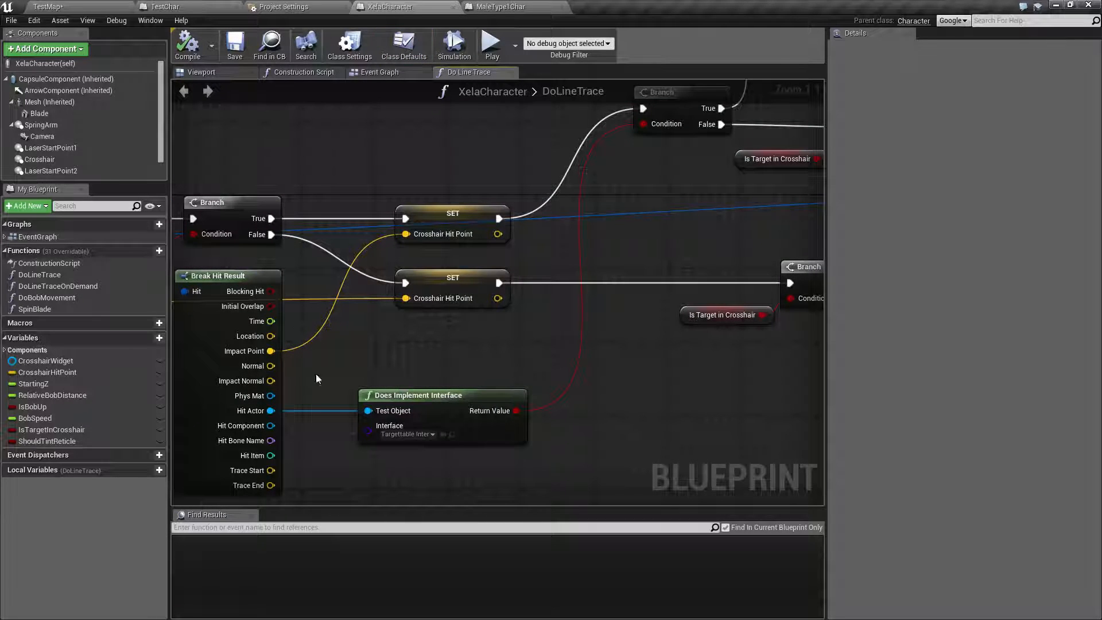
{"action": "right_click_drag", "start_coordinate": [377, 278], "coordinate": [467, 293]}
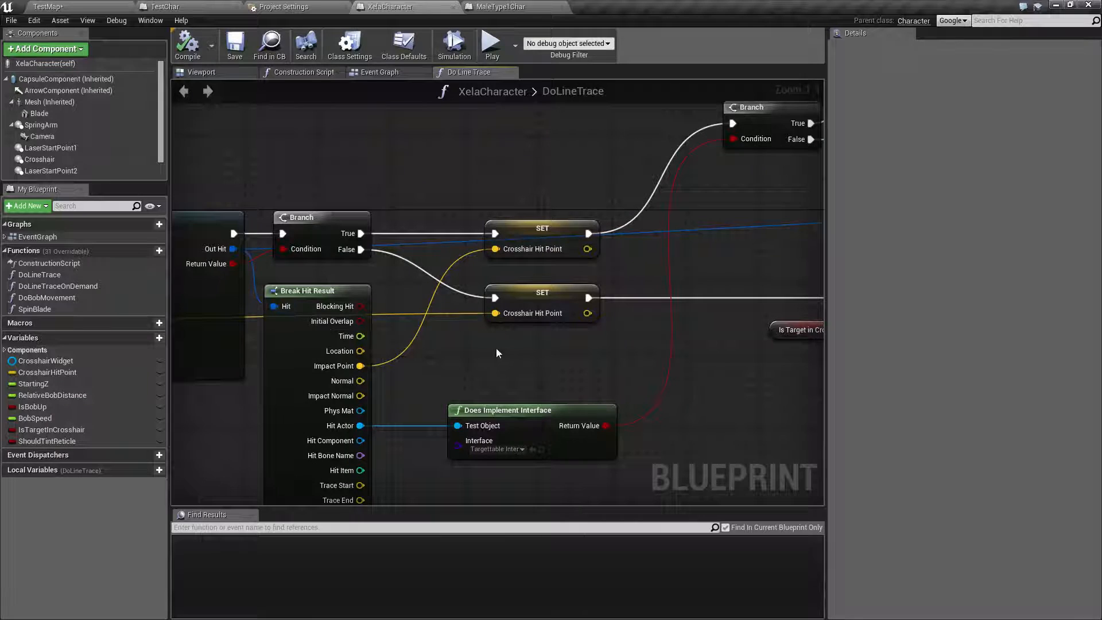
{"action": "right_click_drag", "start_coordinate": [511, 369], "coordinate": [373, 417]}
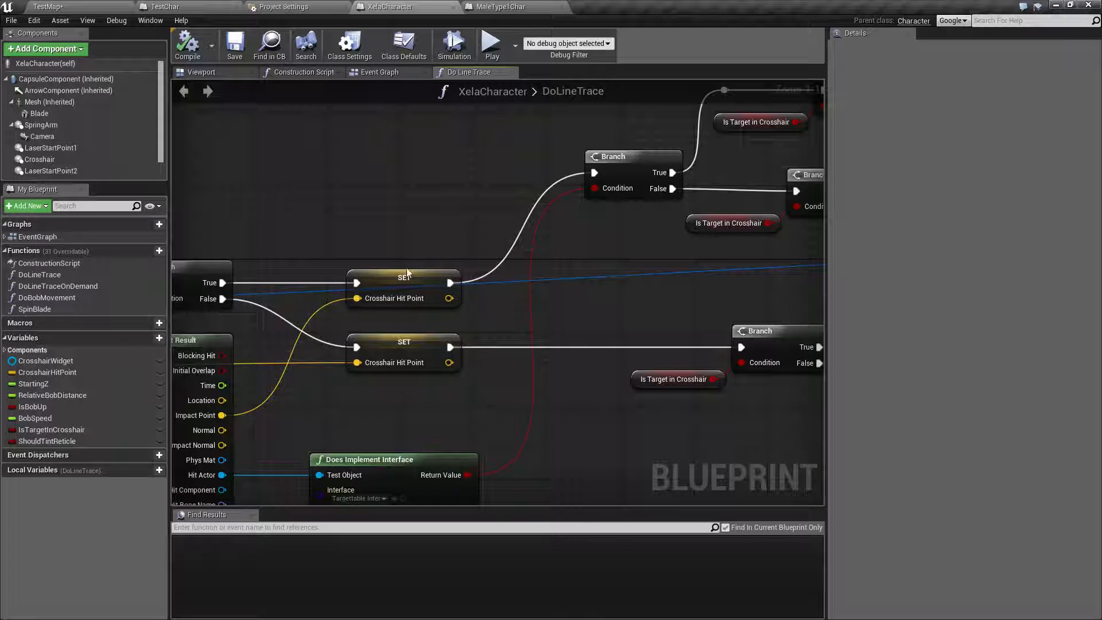
Review the Is Target in Crosshair branches and Should Tint Reticle setters leading to the return nodes in DoLineTrace.
{"action": "right_click_drag", "start_coordinate": [571, 329], "coordinate": [382, 191]}
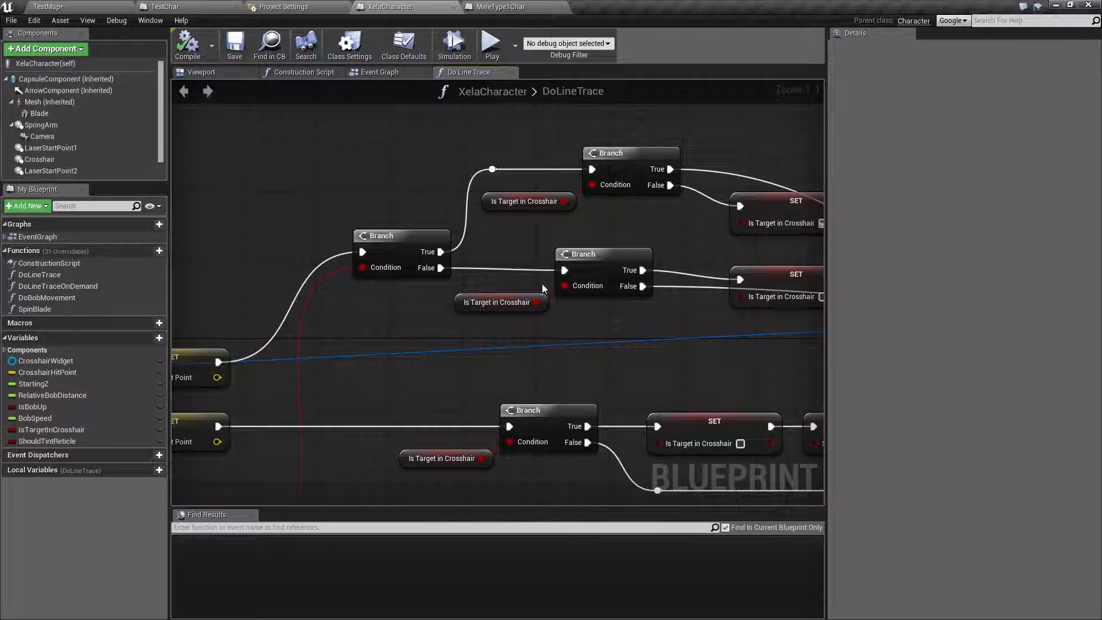
{"action": "right_click_drag", "start_coordinate": [543, 289], "coordinate": [446, 271]}
{"action": "left_click_drag", "start_coordinate": [301, 149], "coordinate": [255, 201]}
{"action": "scroll", "coordinate": [586, 335], "scroll_direction": "down", "scroll_amount": 3}
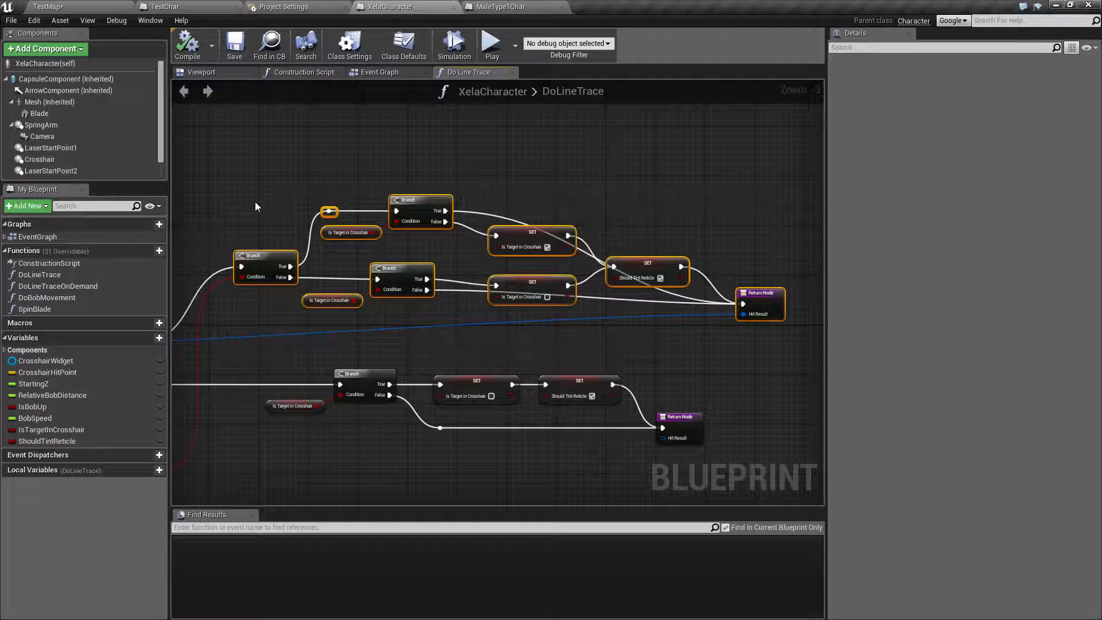
{"action": "scroll", "coordinate": [255, 202], "scroll_direction": "up", "scroll_amount": 2}
{"action": "left_click", "coordinate": [277, 361]}
{"action": "right_click_drag", "start_coordinate": [293, 360], "coordinate": [506, 296]}
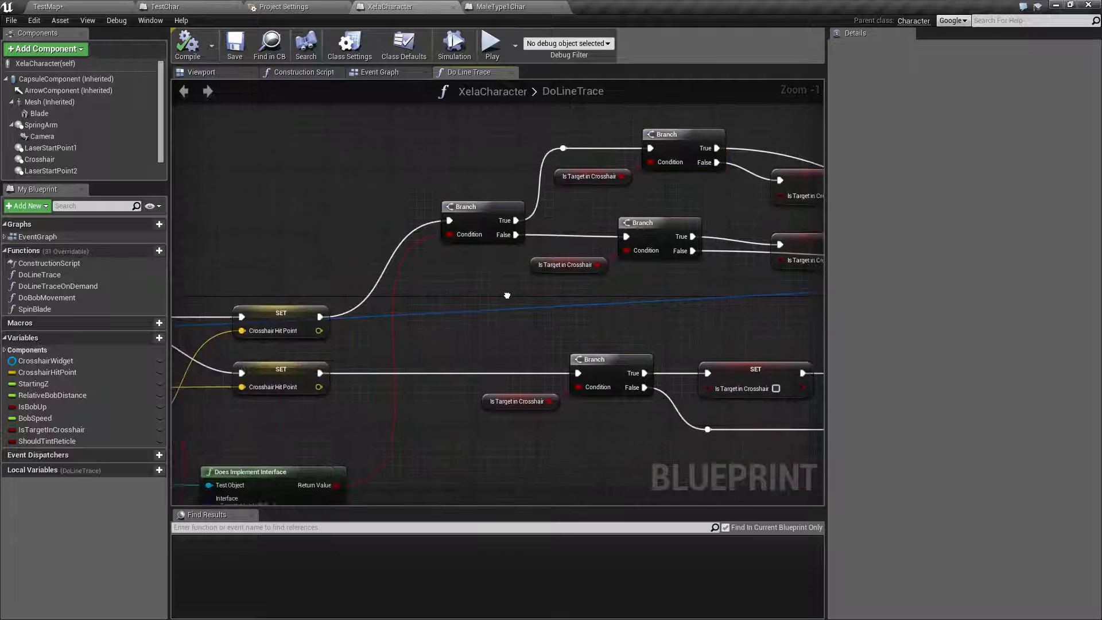
{"action": "right_click_drag", "start_coordinate": [453, 351], "coordinate": [457, 381]}
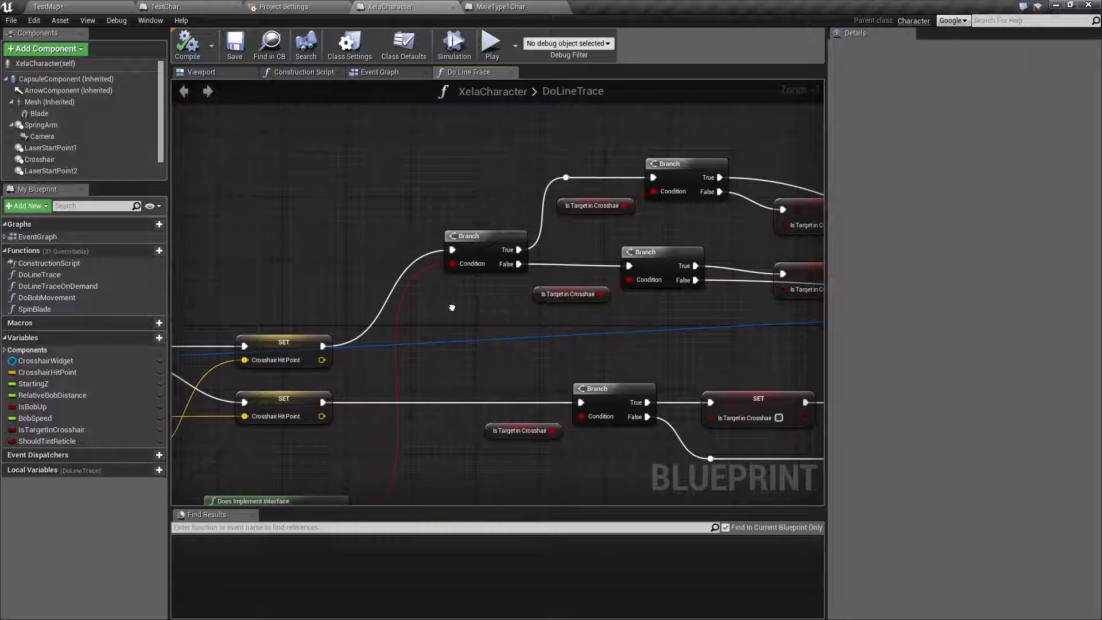
{"action": "right_click_drag", "start_coordinate": [452, 308], "coordinate": [445, 343]}
Add the node comment "Can we shoot this?" to the Branch directly after LineTraceByChannel.
{"action": "left_click", "coordinate": [460, 273]}
{"action": "right_click_drag", "start_coordinate": [291, 311], "coordinate": [399, 308]}
{"action": "left_click", "coordinate": [357, 302]}
{"action": "right_click", "coordinate": [357, 302]}
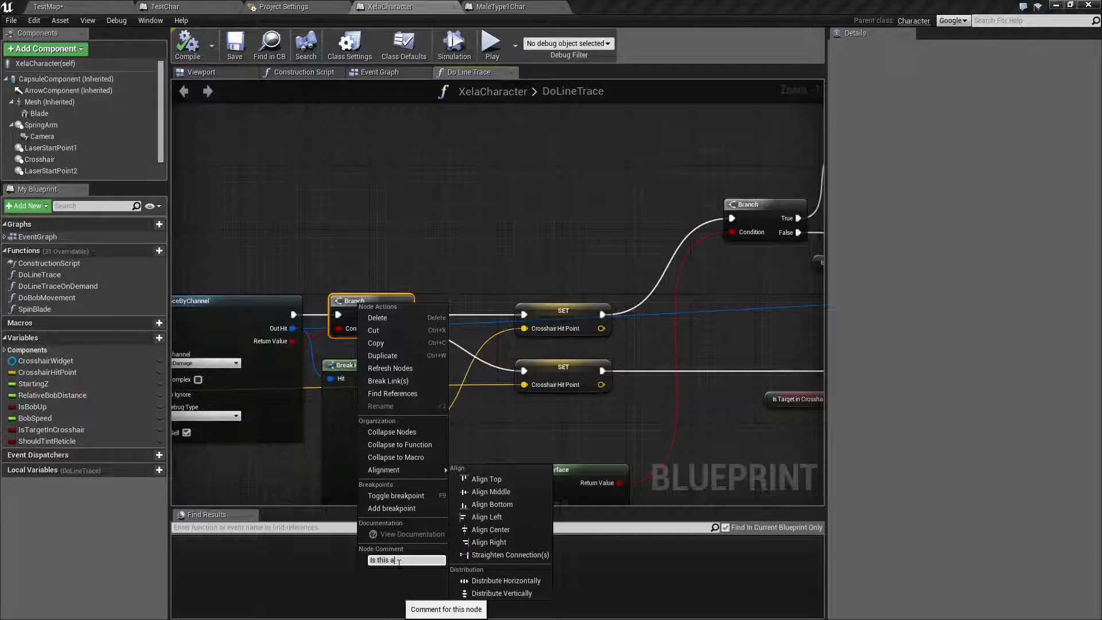
{"action": "type", "text": "Is this a player damage target"}
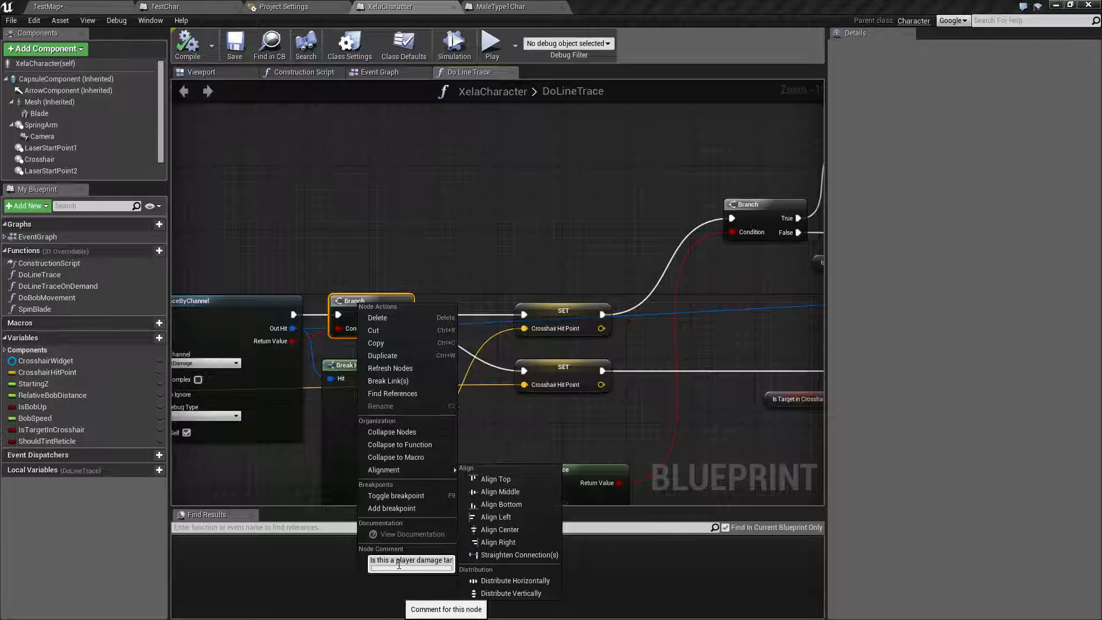
{"action": "key", "text": "ctrl+a"}
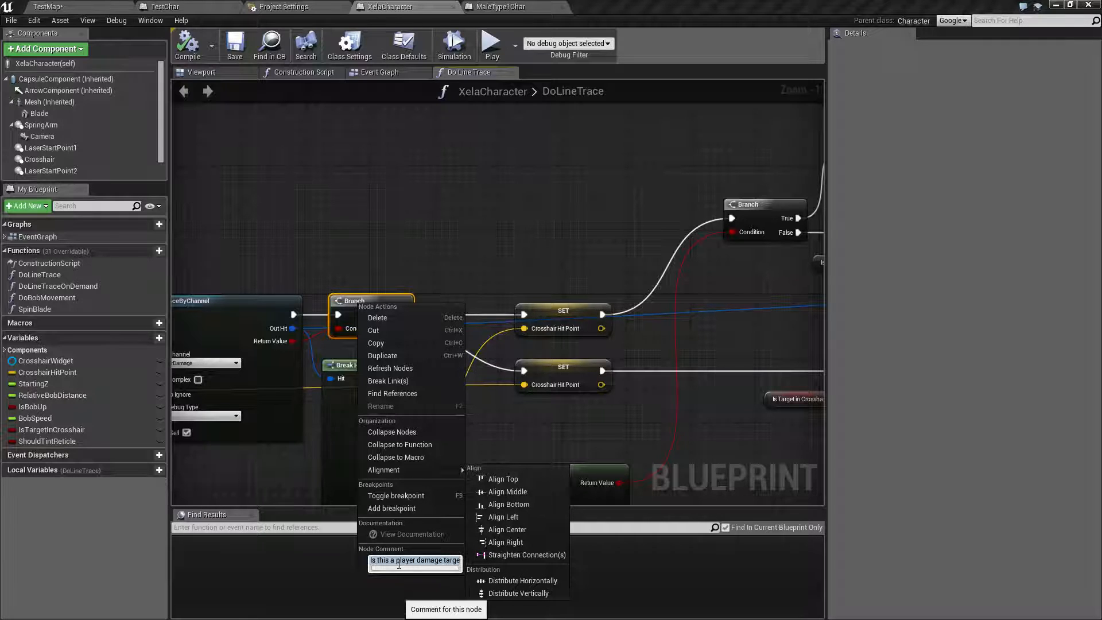
{"action": "type", "text": "Can we sh"}
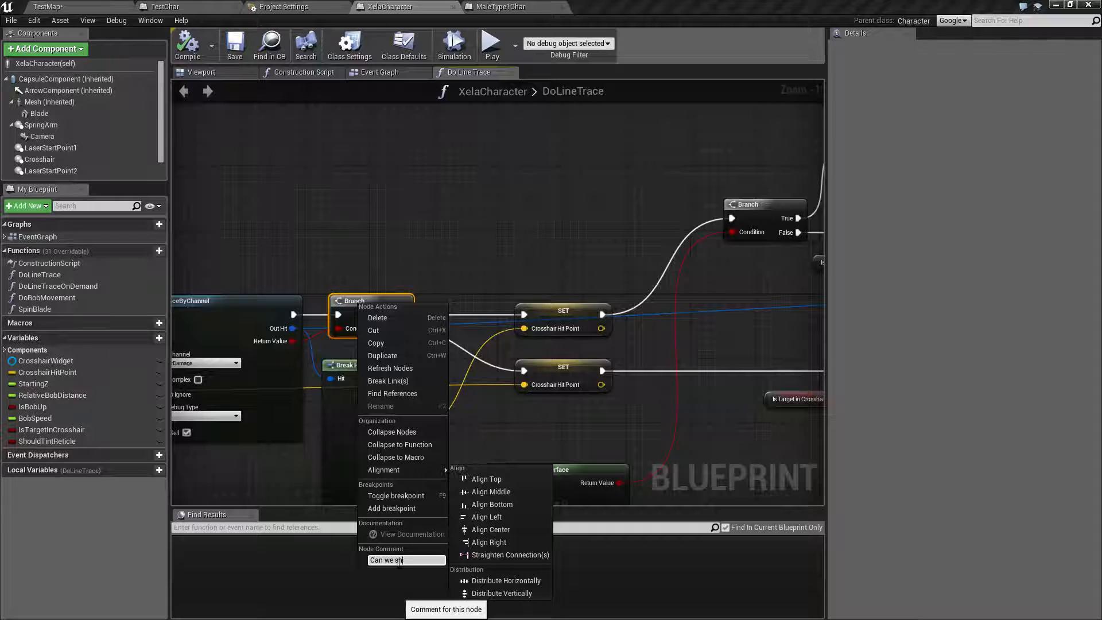
{"action": "key", "text": "Return"}
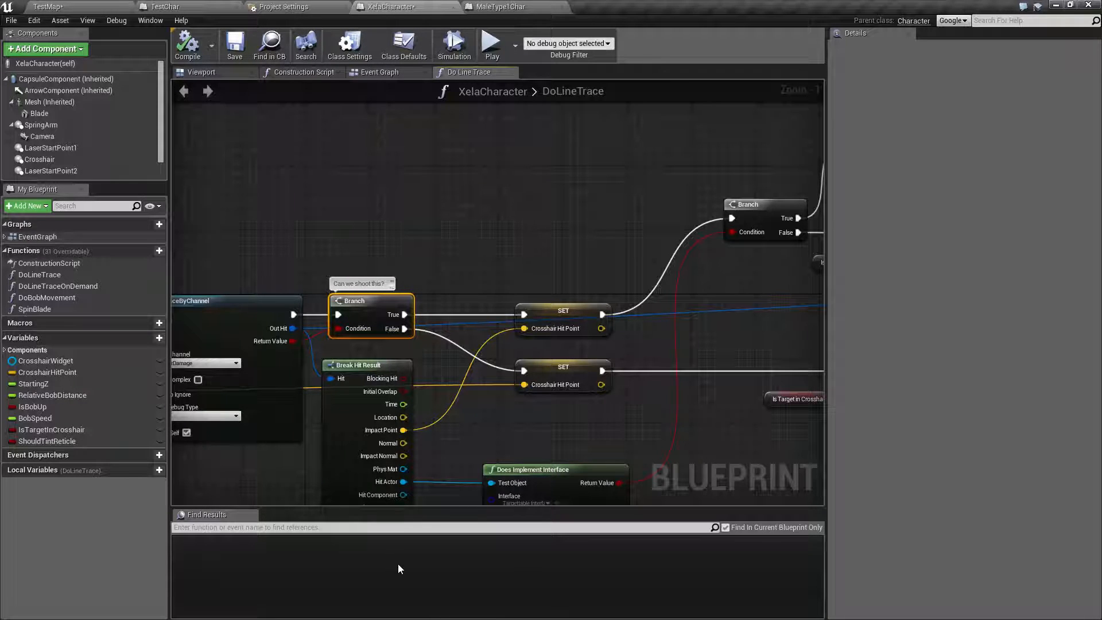
{"action": "left_click", "coordinate": [416, 249]}
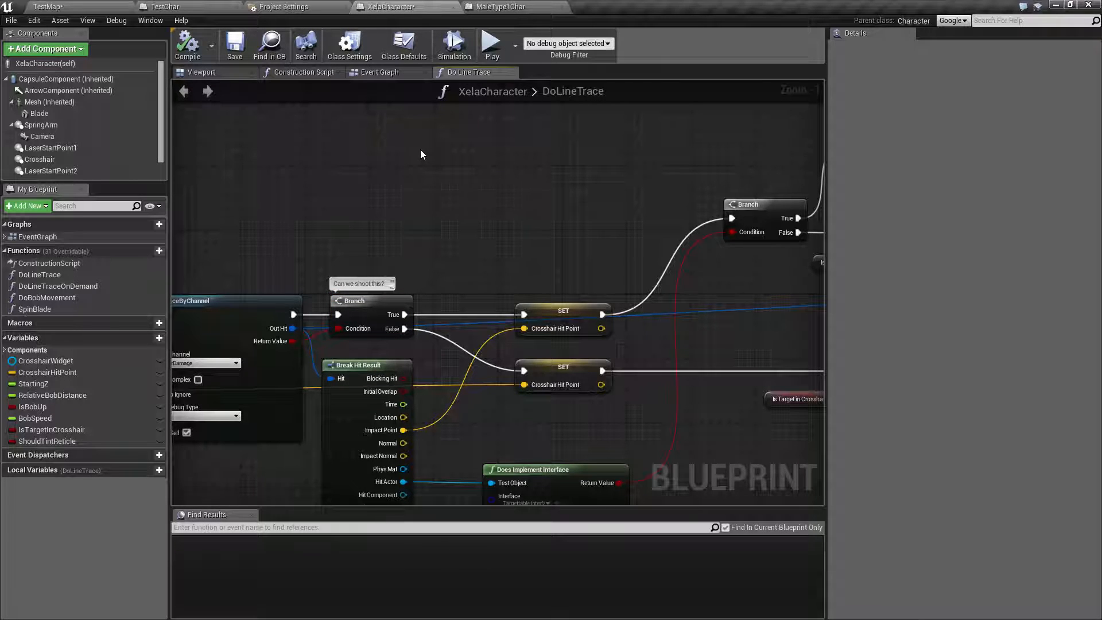
Set LineTraceByChannel's Draw Debug Type to For One Frame and run the game preview.
{"action": "right_click_drag", "start_coordinate": [624, 254], "coordinate": [373, 294]}
{"action": "left_click", "coordinate": [498, 293]}
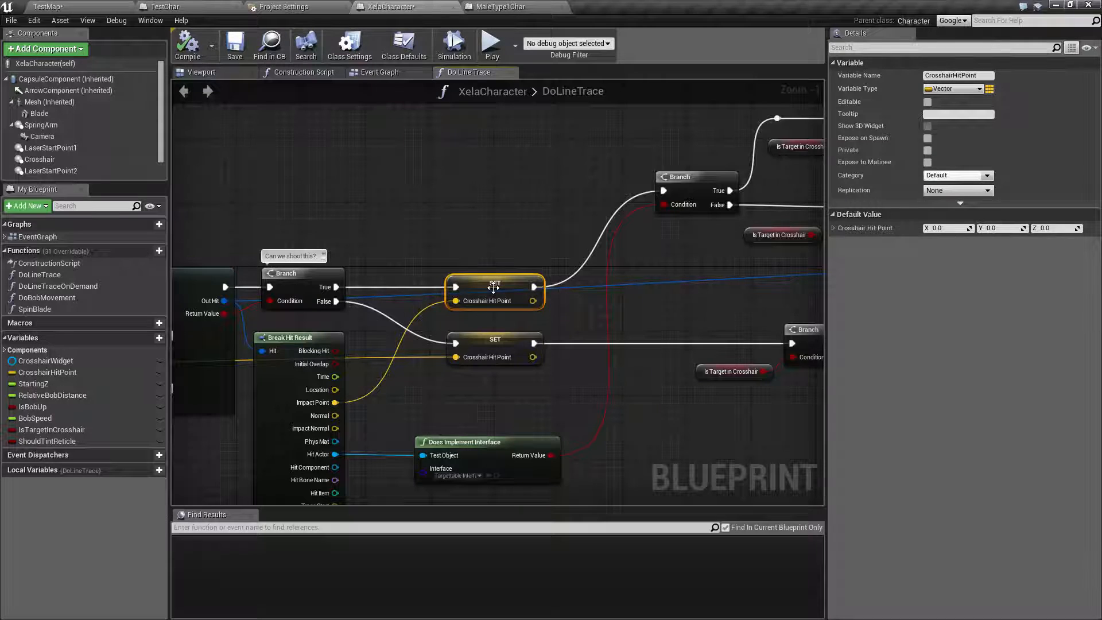
{"action": "right_click_drag", "start_coordinate": [425, 175], "coordinate": [696, 134]}
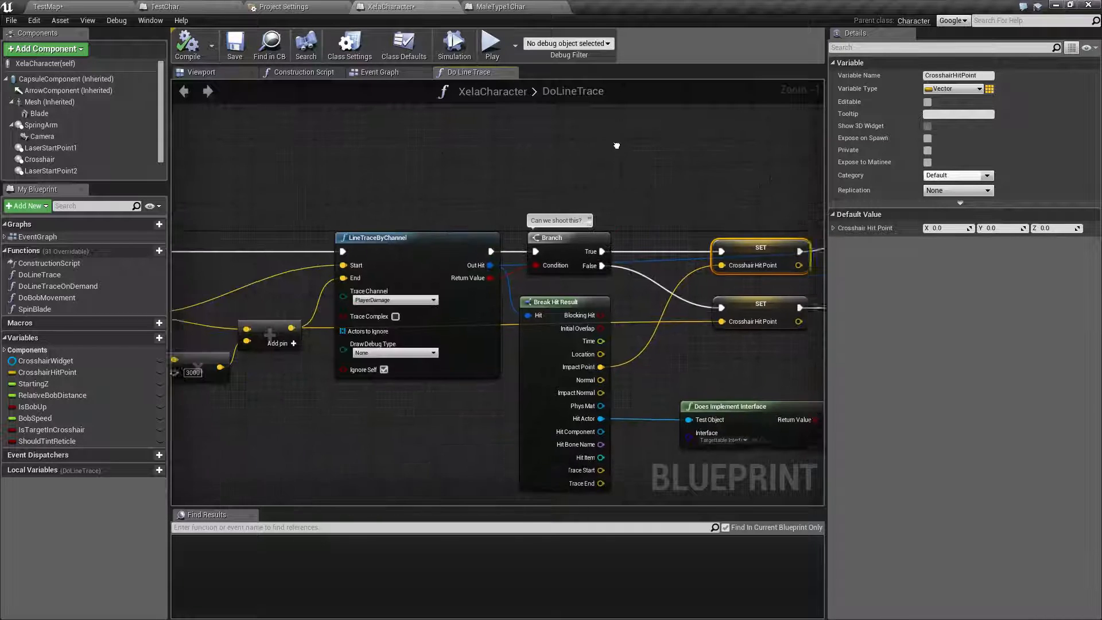
{"action": "left_click", "coordinate": [400, 347]}
{"action": "left_click", "coordinate": [394, 370]}
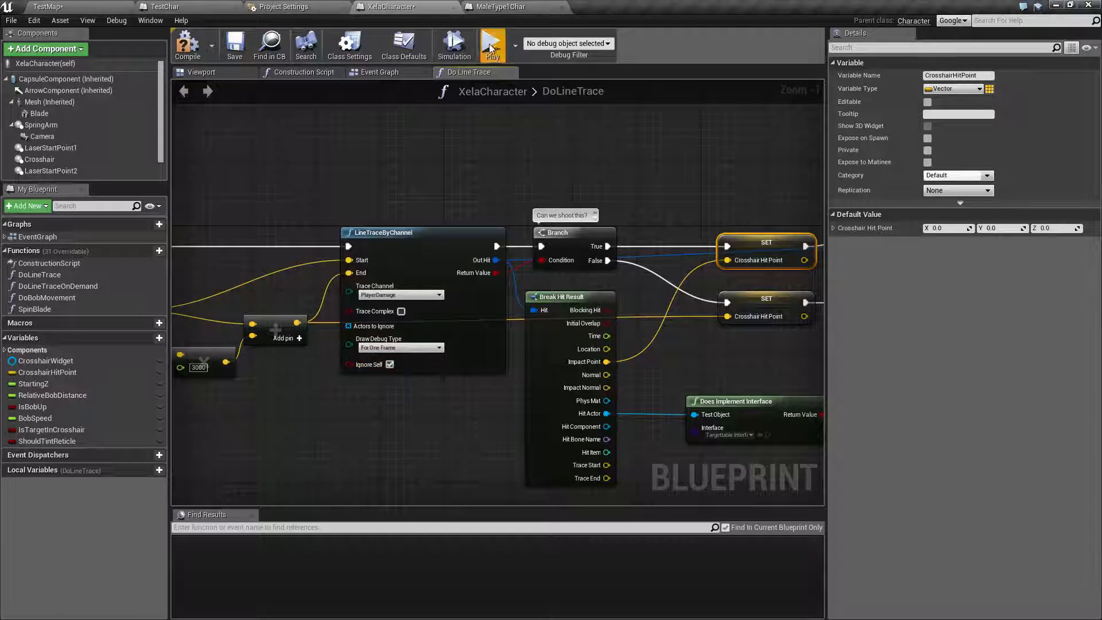
{"action": "left_click", "coordinate": [491, 45]}
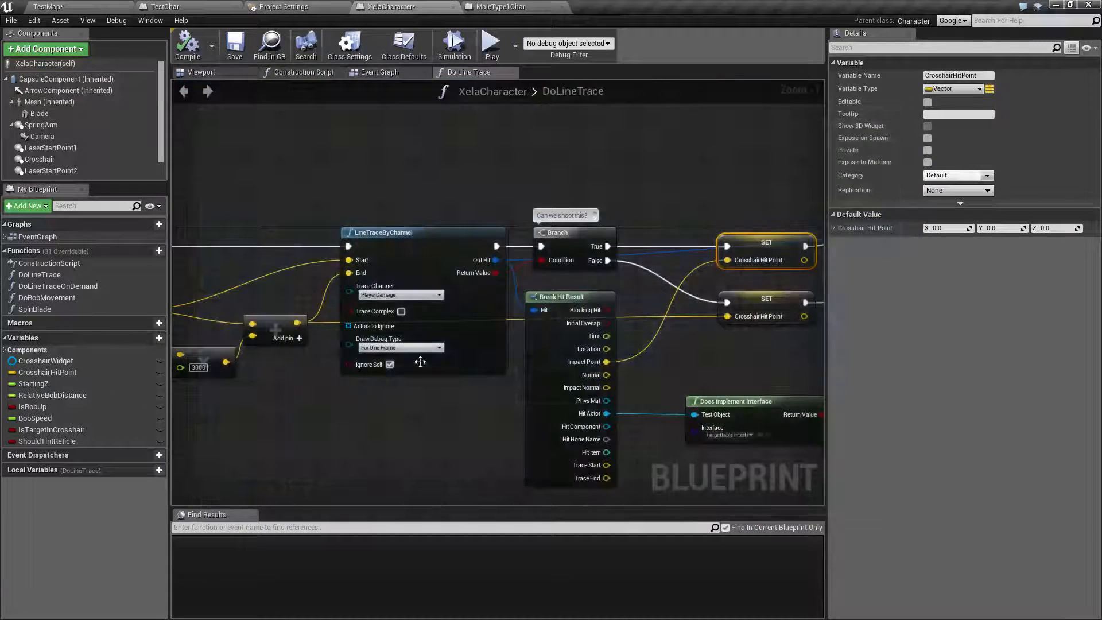
Set LineTraceByChannel's Draw Debug Type to Persistent, then run and stop the game preview.
{"action": "left_click", "coordinate": [402, 348]}
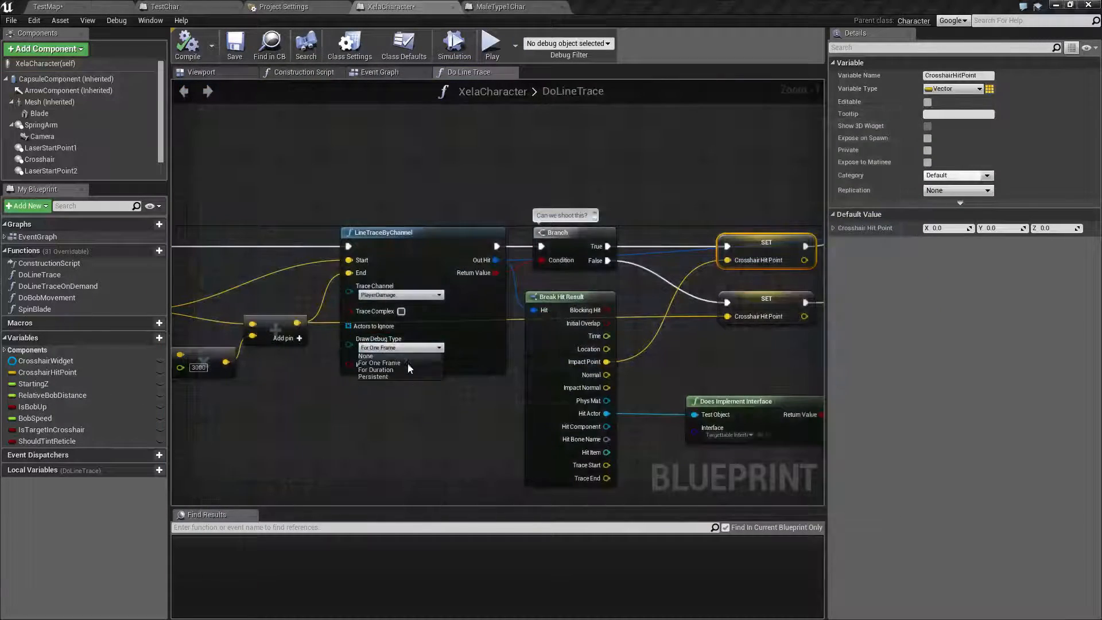
{"action": "left_click", "coordinate": [380, 376]}
{"action": "left_click", "coordinate": [491, 43]}
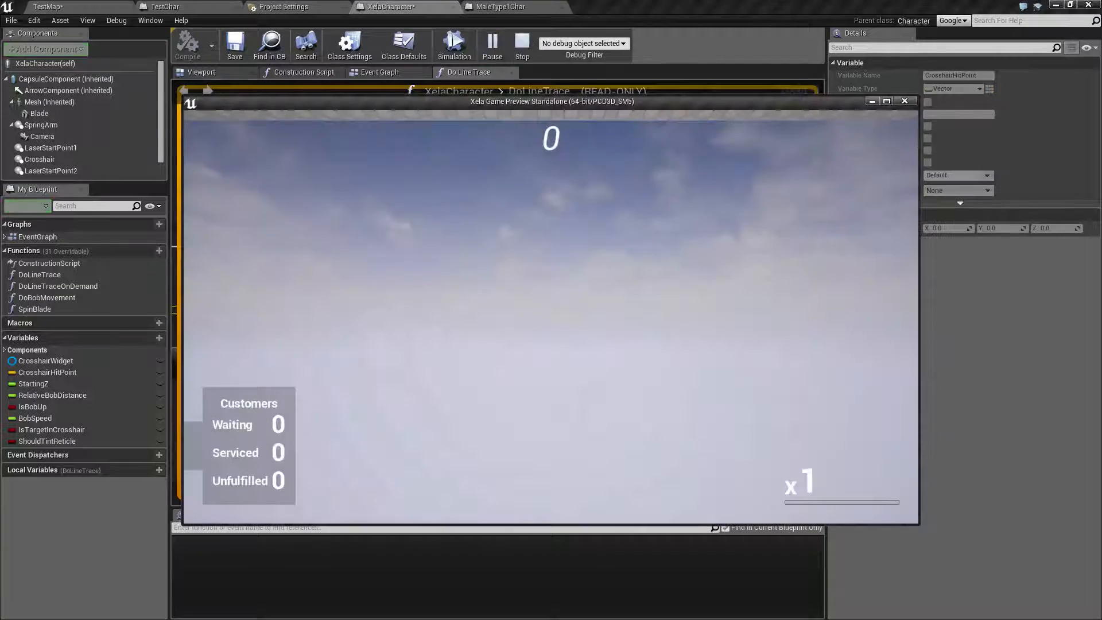
{"action": "key", "text": "Escape"}
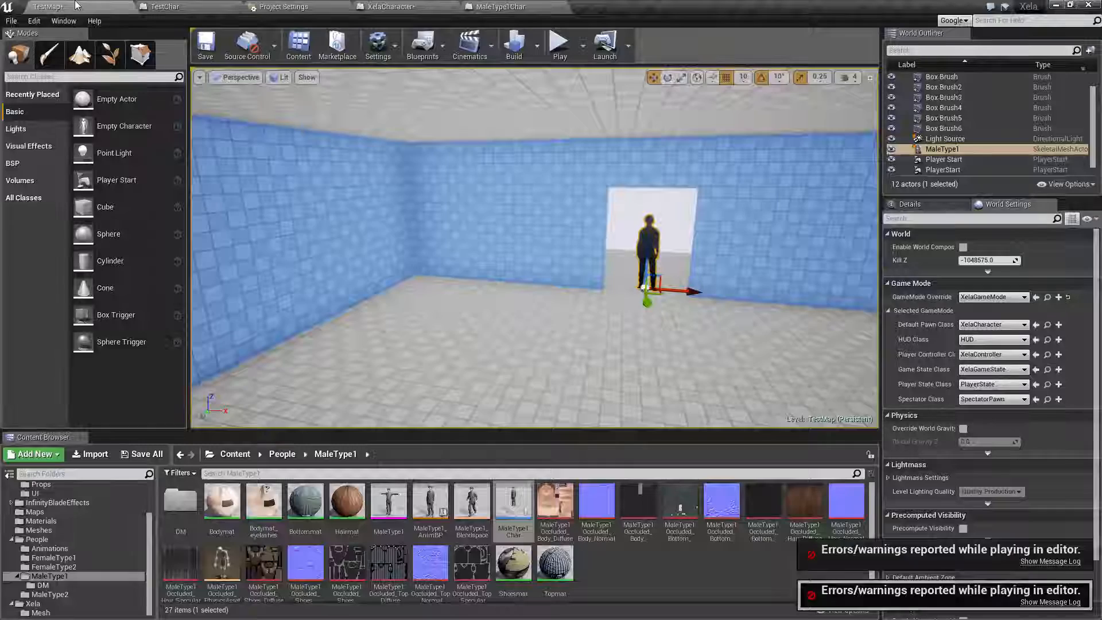
Play TestMap inside the level viewport and aim the crosshair around the room to draw trace lines.
{"action": "left_click", "coordinate": [560, 45]}
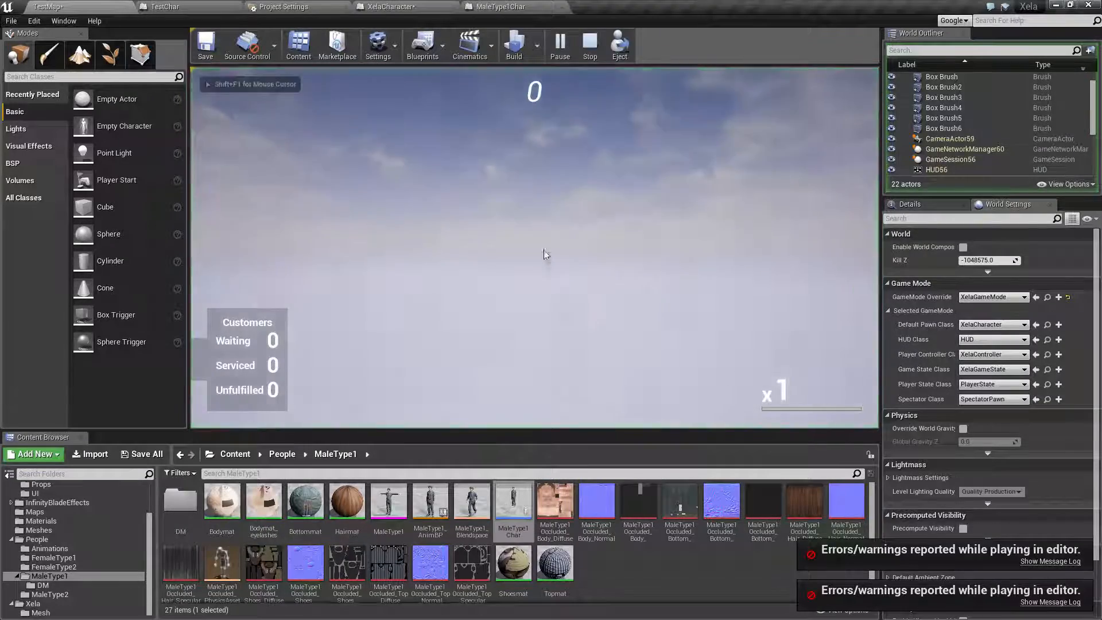
{"action": "key", "text": "Escape"}
{"action": "right_click_drag", "start_coordinate": [571, 315], "coordinate": [605, 326]}
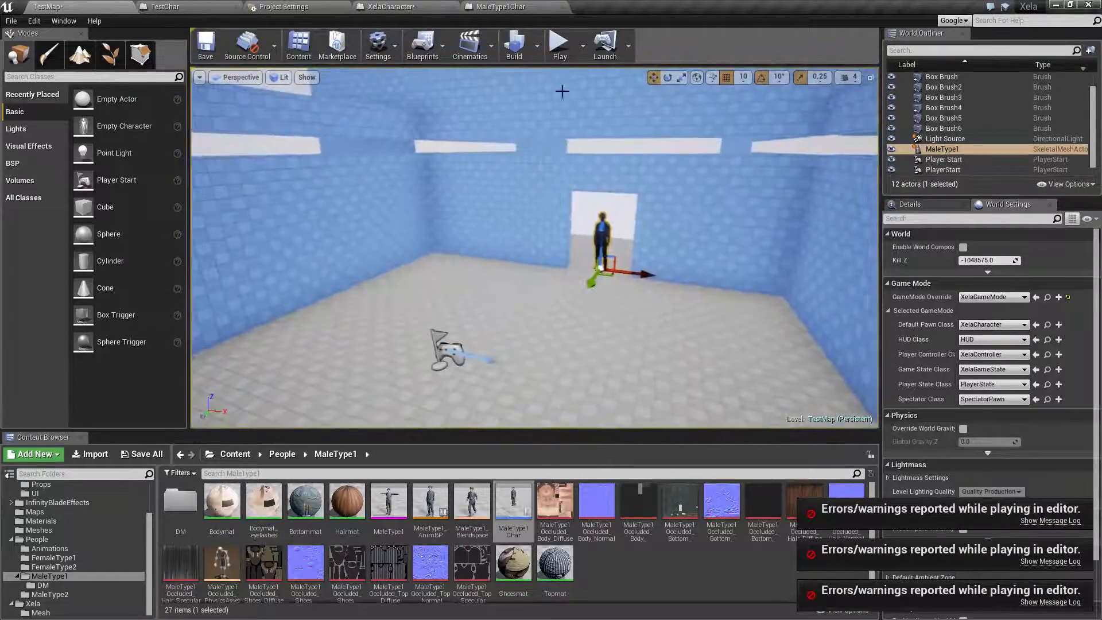
{"action": "left_click", "coordinate": [561, 44]}
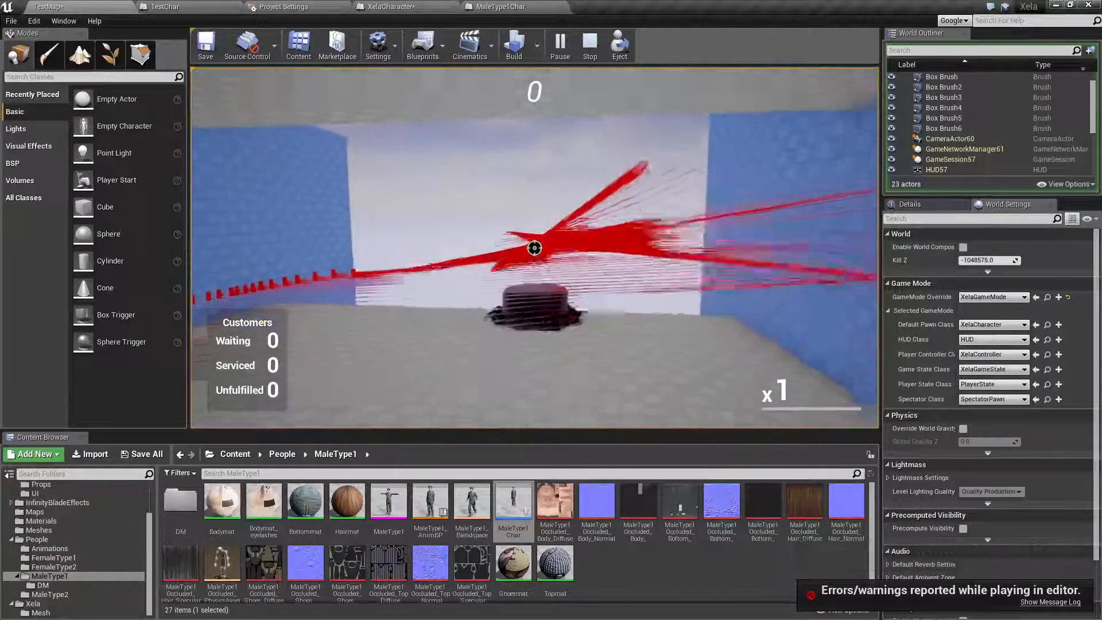
Eject from the player character, examine where the debug traces hit the walls, and end the play session.
{"action": "key", "text": "shift+F1"}
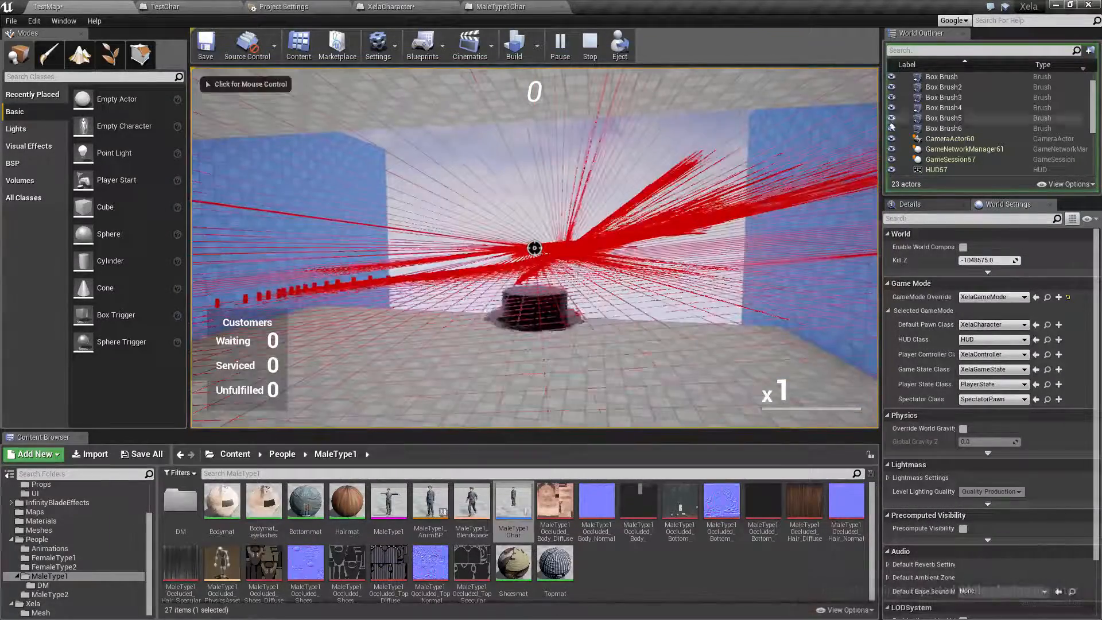
{"action": "left_click", "coordinate": [620, 46]}
{"action": "right_click_drag", "start_coordinate": [618, 307], "coordinate": [689, 285]}
{"action": "key", "text": "w"}
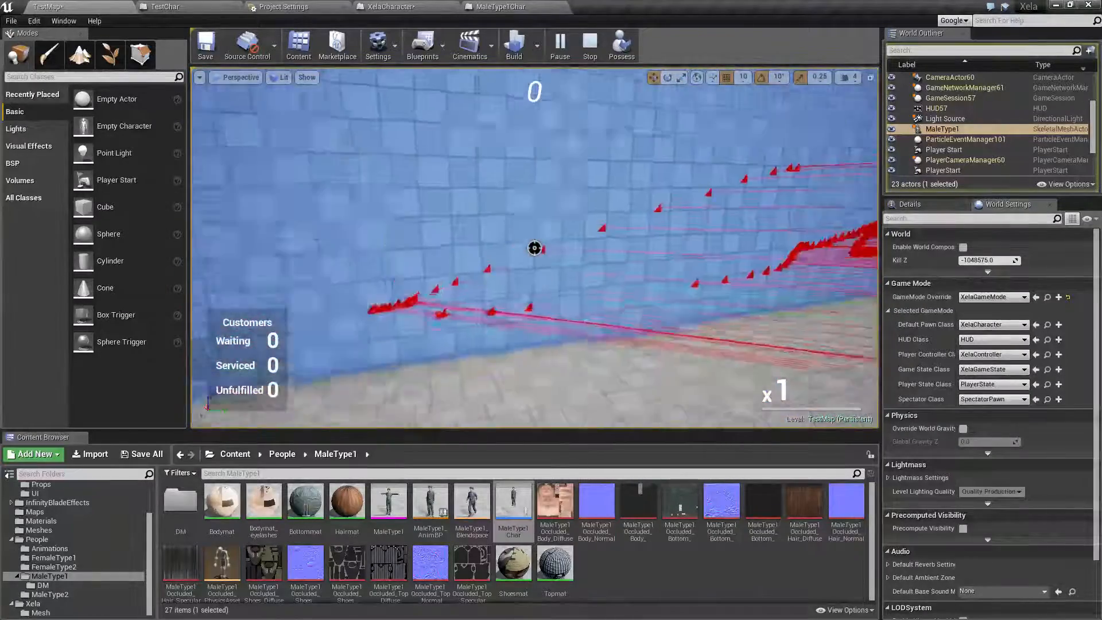
{"action": "right_click_drag", "start_coordinate": [535, 247], "coordinate": [707, 265]}
{"action": "right_click_drag", "start_coordinate": [534, 247], "coordinate": [707, 247]}
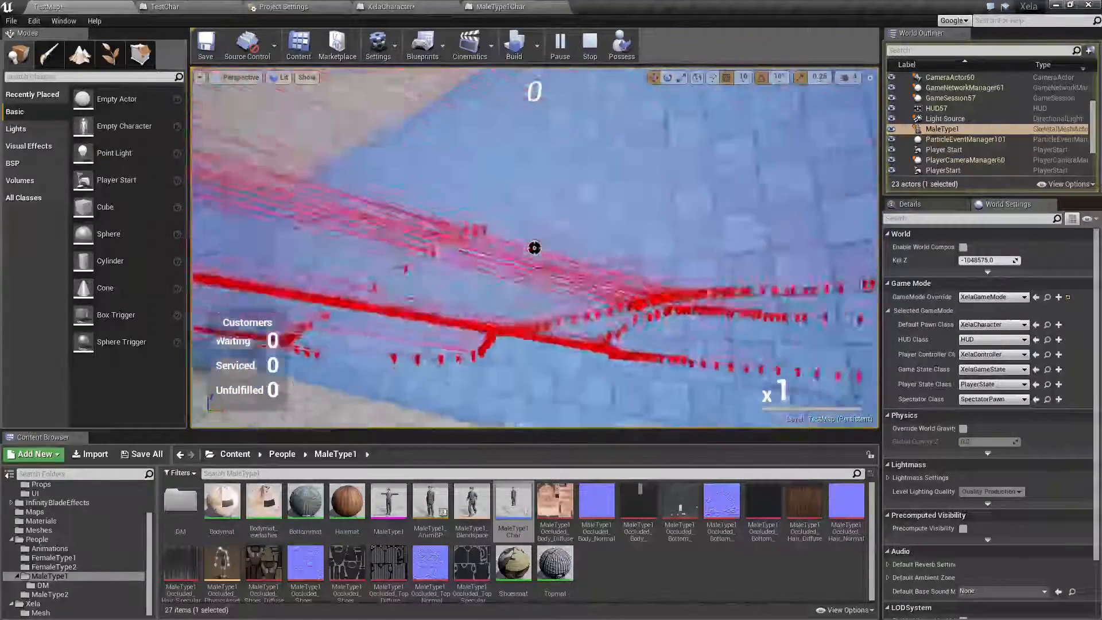
{"action": "right_click_drag", "start_coordinate": [535, 248], "coordinate": [707, 248]}
{"action": "left_click", "coordinate": [607, 295]}
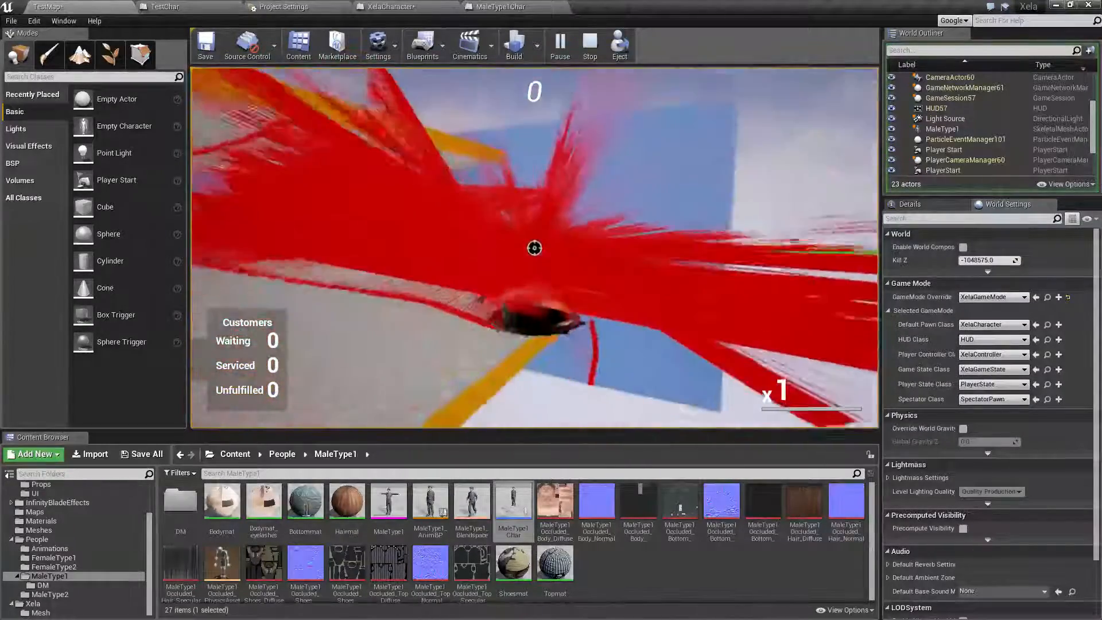
{"action": "key", "text": "Escape"}
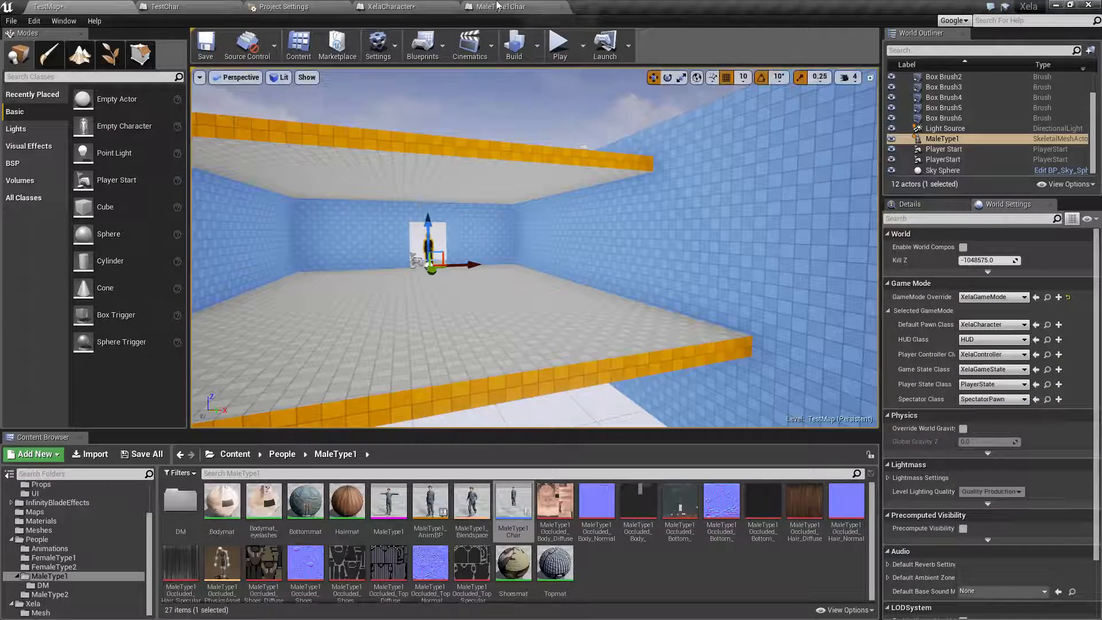
Return to XelaCharacter's DoLineTrace graph and show the Branch after the upper Crosshair Hit Point setter.
{"action": "left_click", "coordinate": [517, 6]}
{"action": "left_click", "coordinate": [396, 6]}
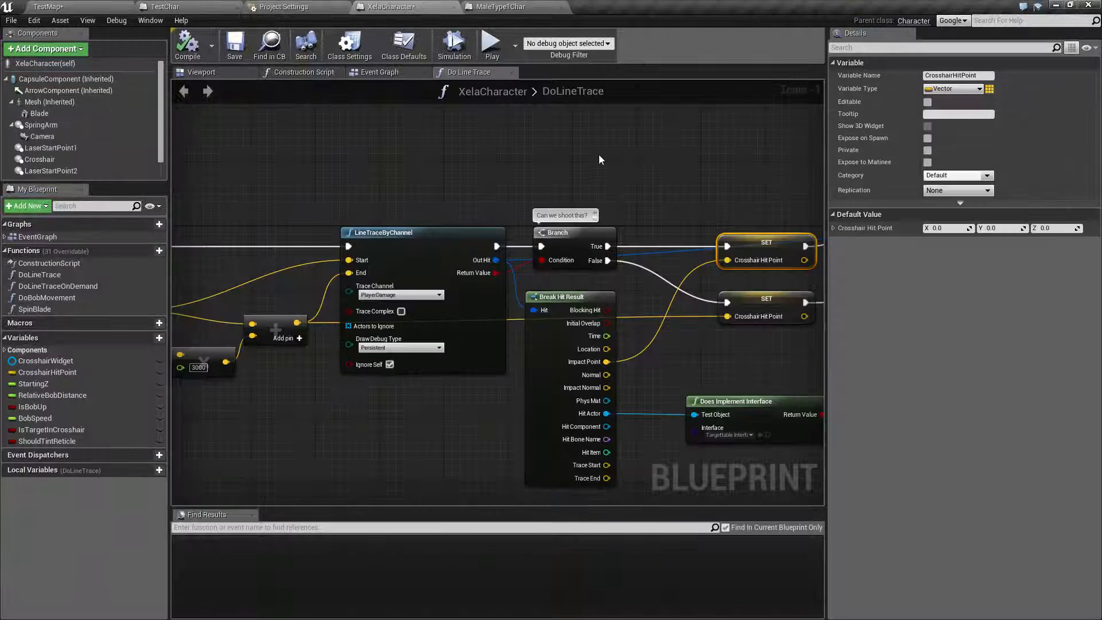
{"action": "right_click_drag", "start_coordinate": [600, 156], "coordinate": [460, 141]}
{"action": "right_click_drag", "start_coordinate": [601, 157], "coordinate": [199, 257]}
{"action": "left_click", "coordinate": [402, 218]}
{"action": "right_click", "coordinate": [401, 220]}
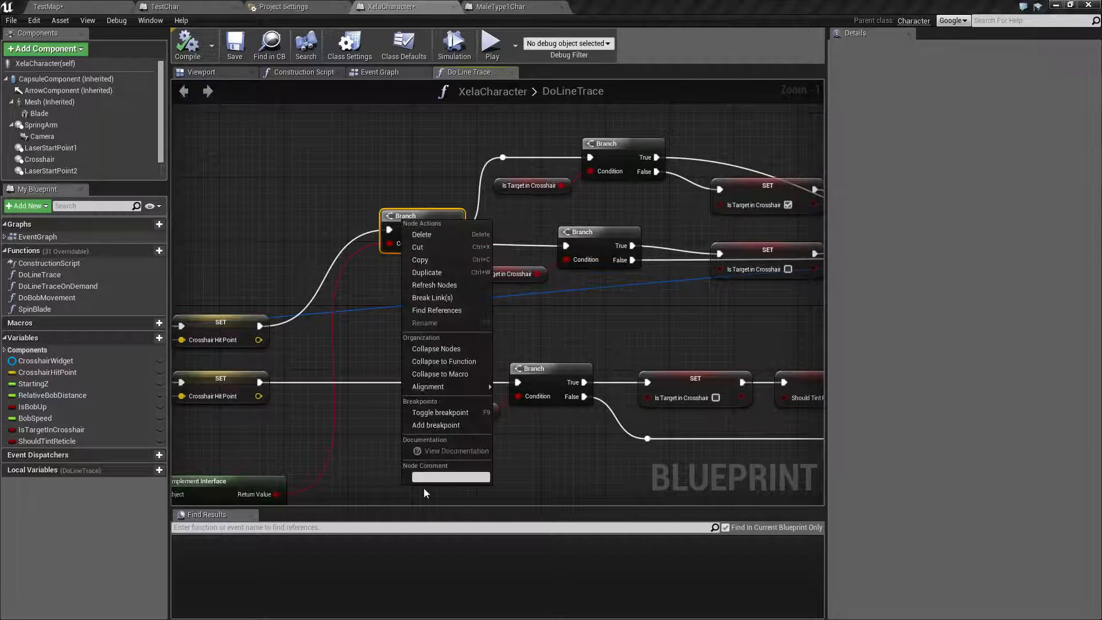
{"action": "left_click", "coordinate": [425, 477]}
{"action": "left_click", "coordinate": [306, 263]}
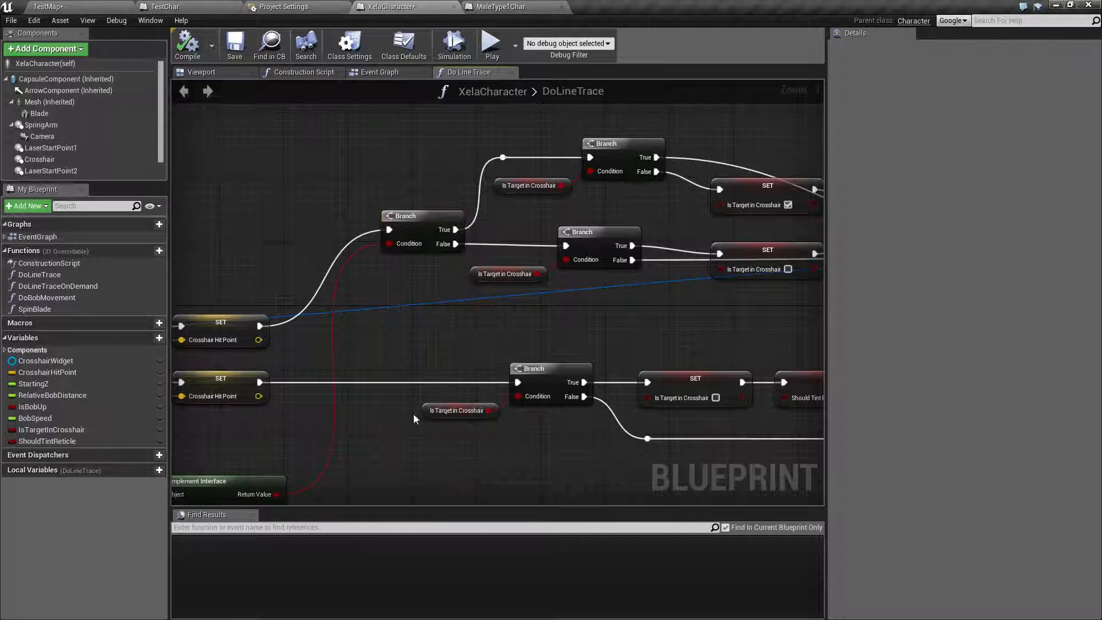
Add the node comment "Is this damageable" to the Branch driven by the Does Implement Interface result.
{"action": "right_click_drag", "start_coordinate": [603, 345], "coordinate": [514, 344]}
{"action": "right_click_drag", "start_coordinate": [661, 340], "coordinate": [381, 330]}
{"action": "right_click_drag", "start_coordinate": [275, 345], "coordinate": [688, 307]}
{"action": "right_click_drag", "start_coordinate": [383, 415], "coordinate": [479, 416]}
{"action": "right_click_drag", "start_coordinate": [569, 308], "coordinate": [543, 353]}
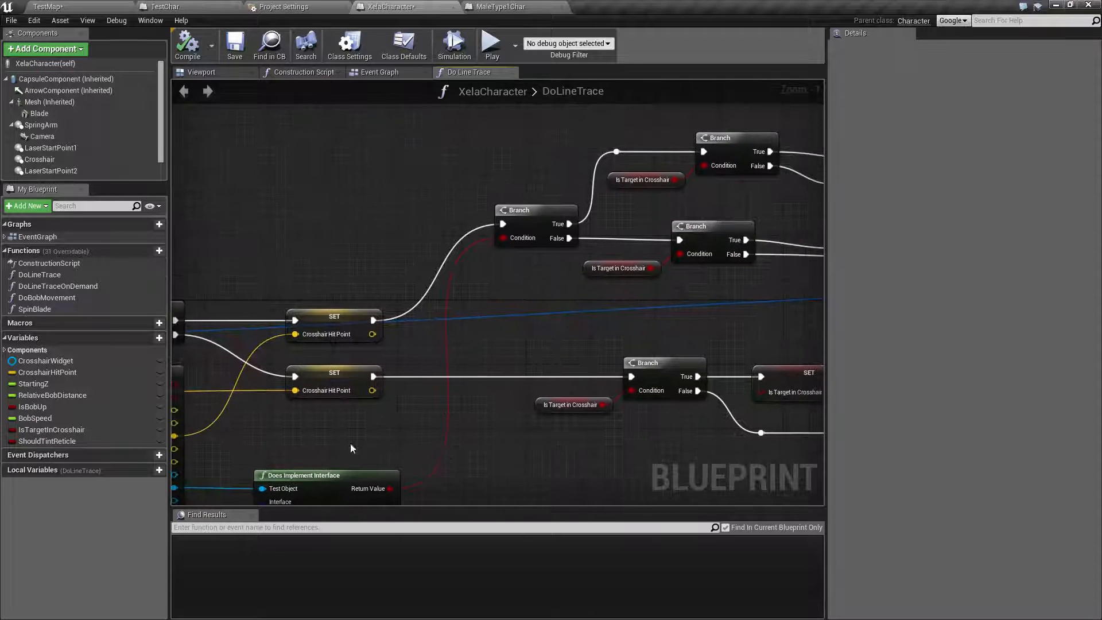
{"action": "right_click", "coordinate": [524, 213]}
{"action": "left_click", "coordinate": [574, 472]}
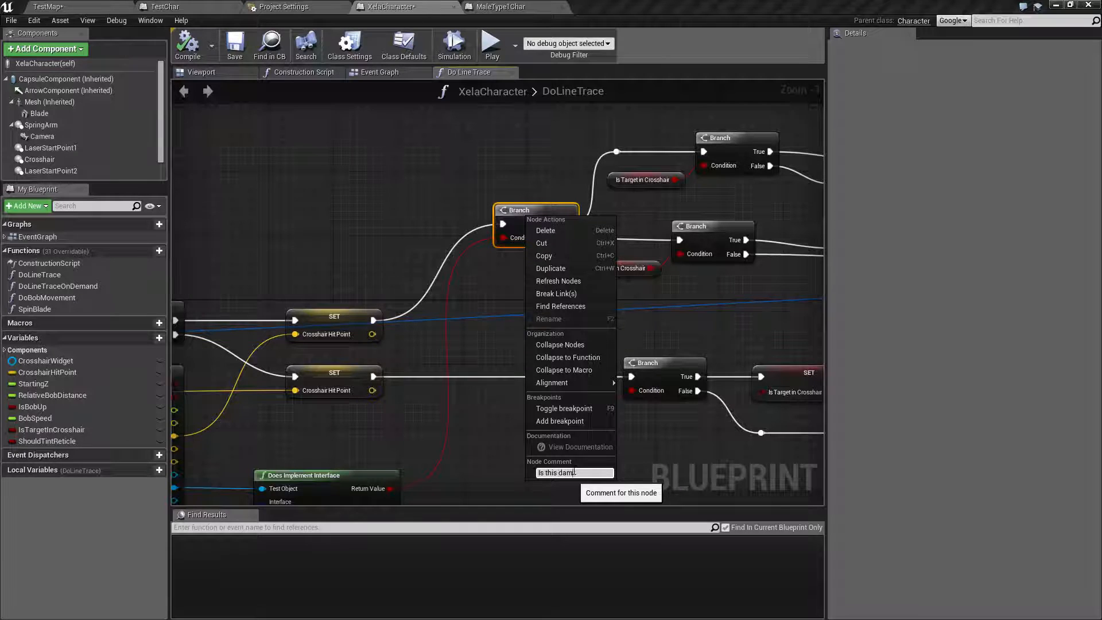
{"action": "type", "text": "Is this damageable"}
{"action": "key", "text": "Return"}
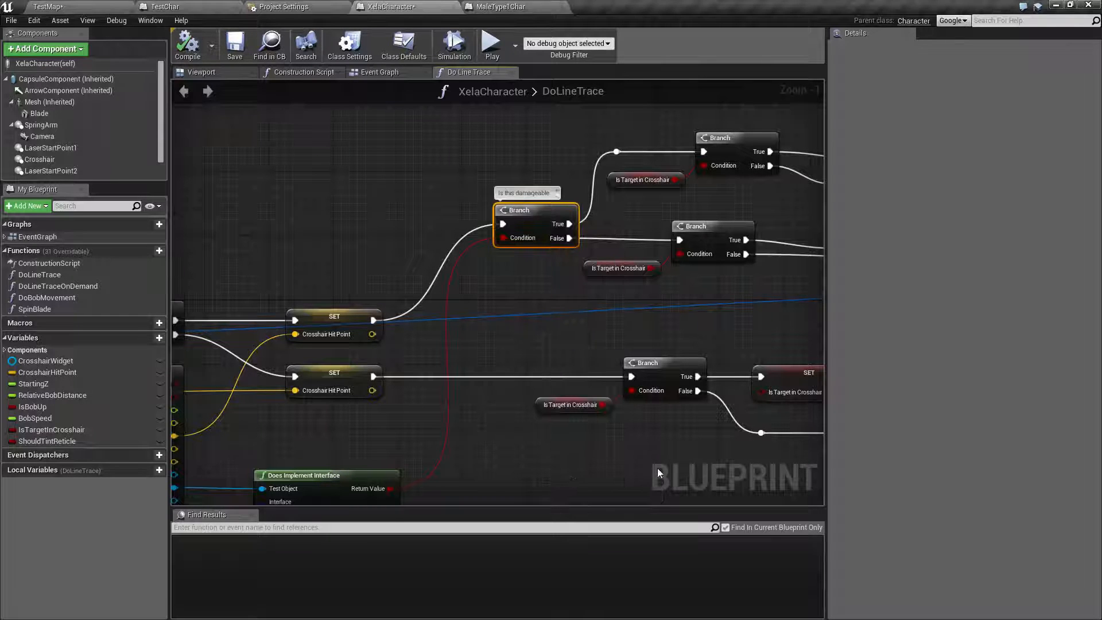
Locate the Targettable Interface asset referenced by the Does Implement Interface node in the project content.
{"action": "right_click_drag", "start_coordinate": [460, 467], "coordinate": [561, 404]}
{"action": "left_click", "coordinate": [425, 453]}
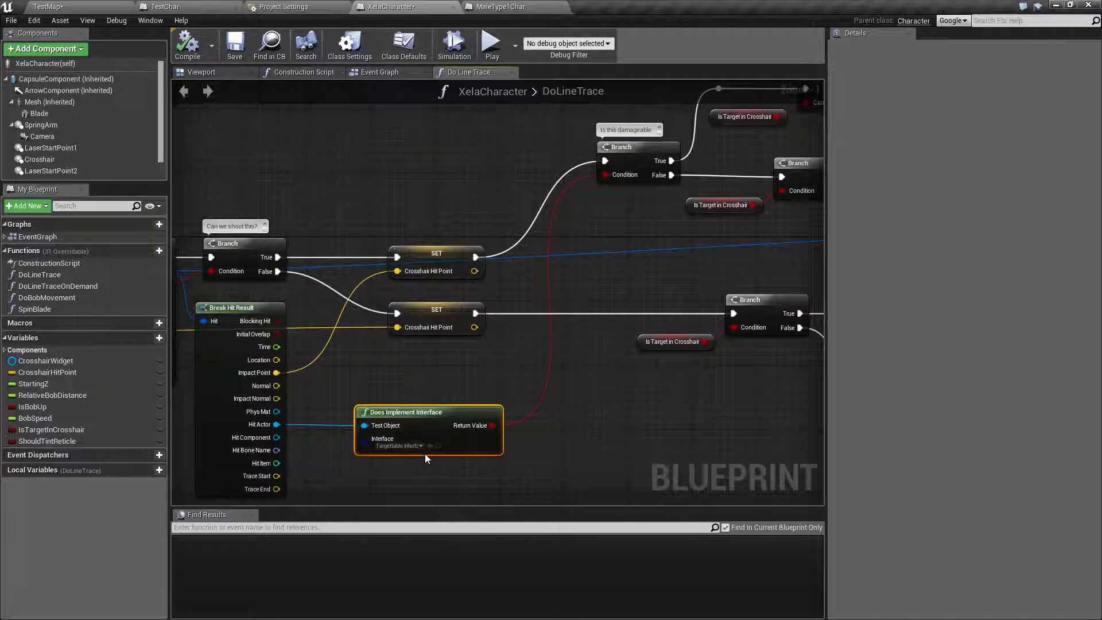
{"action": "left_click", "coordinate": [438, 447]}
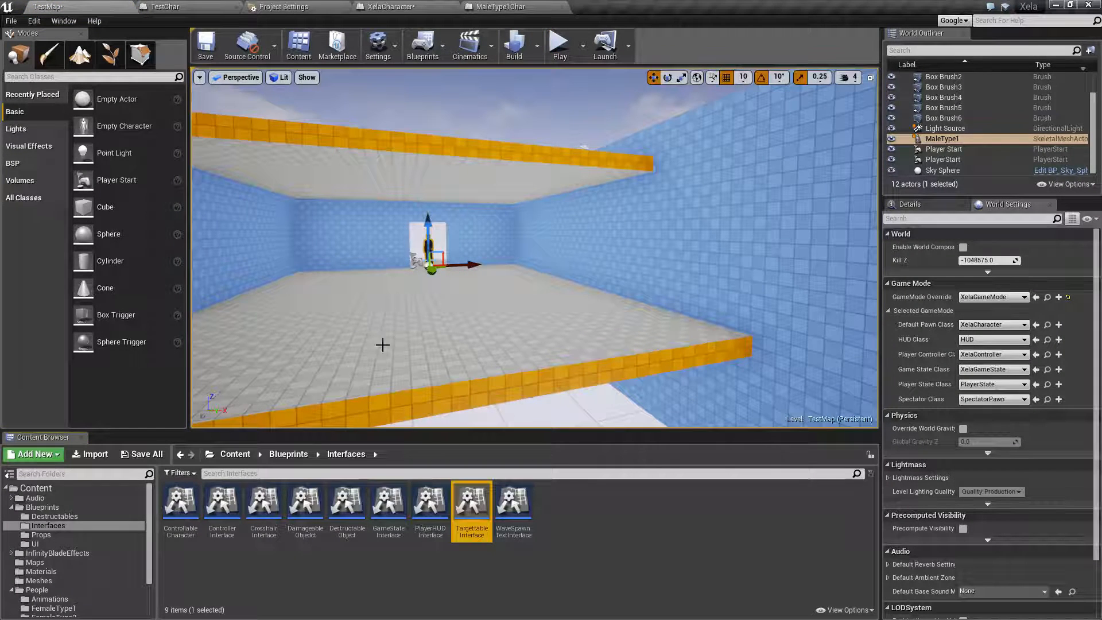
Open the People/MaleType1 folder in the project content.
{"action": "scroll", "coordinate": [69, 562], "scroll_direction": "down", "scroll_amount": 2}
{"action": "left_click", "coordinate": [51, 595]}
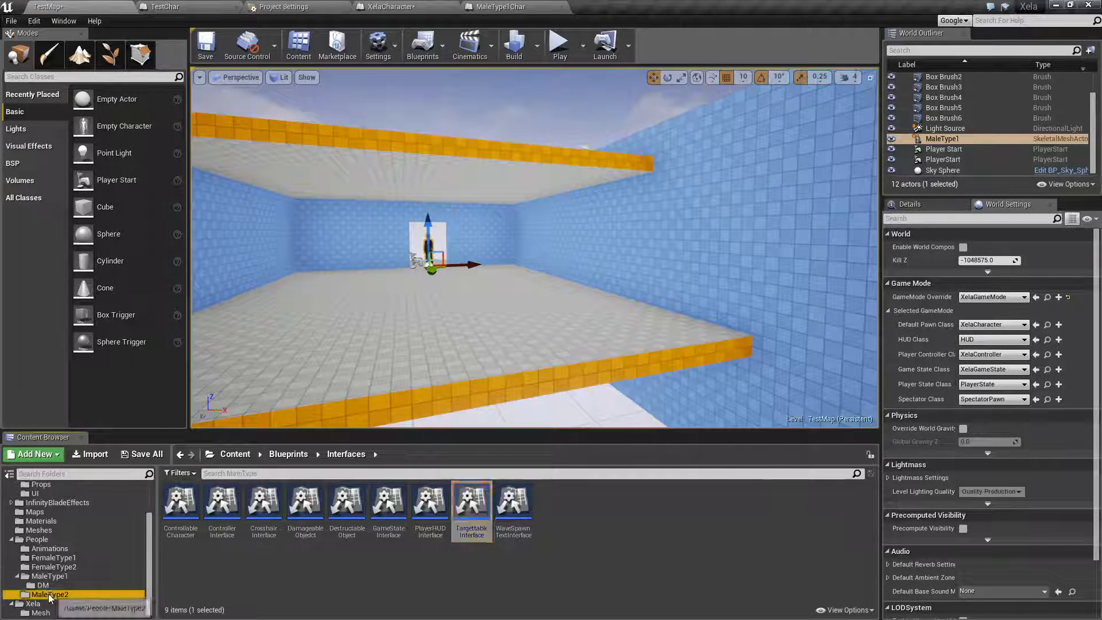
{"action": "left_click", "coordinate": [48, 585]}
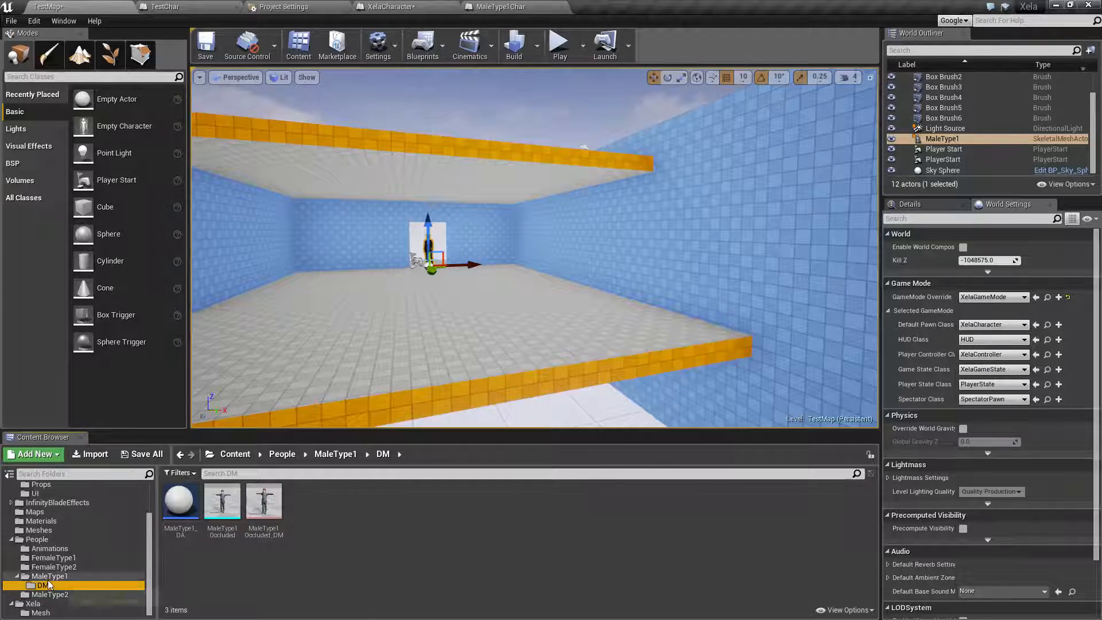
{"action": "left_click", "coordinate": [50, 576]}
Replace the MaleType1 skeletal mesh actor at the doorway with a MaleType1Char blueprint instance.
{"action": "key", "text": "w"}
{"action": "right_click_drag", "start_coordinate": [499, 261], "coordinate": [481, 223]}
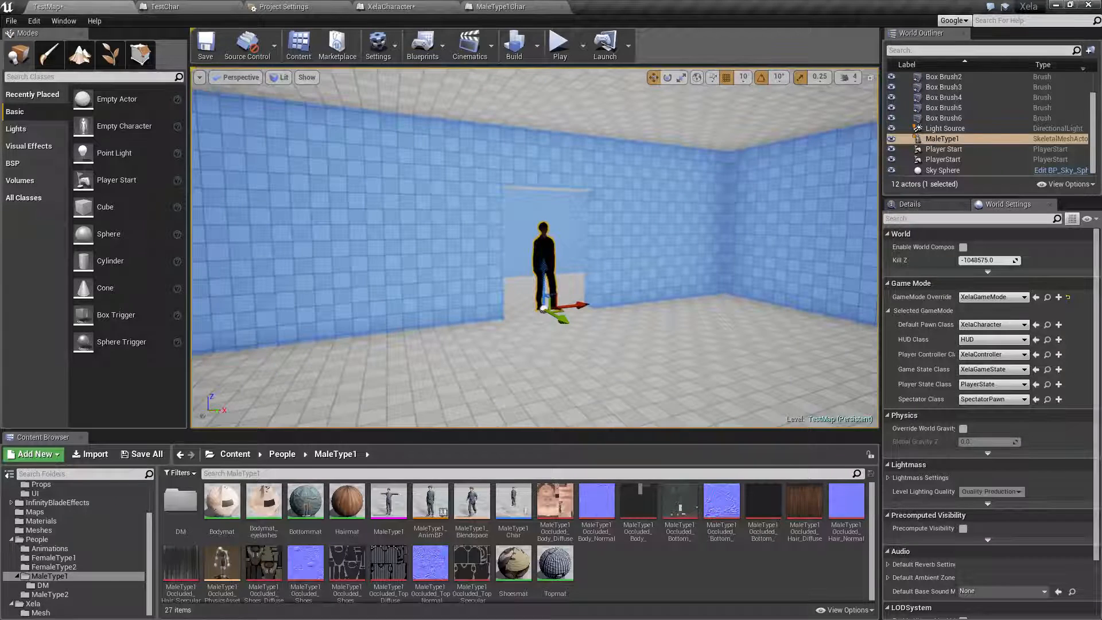
{"action": "key", "text": "Delete"}
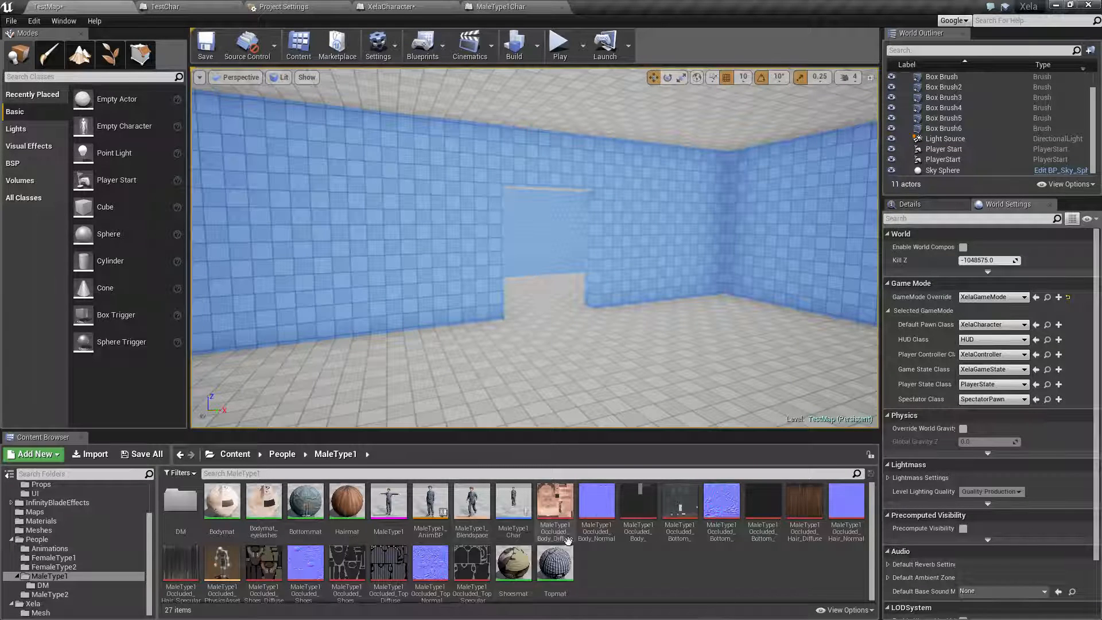
{"action": "left_click_drag", "start_coordinate": [513, 506], "coordinate": [591, 330]}
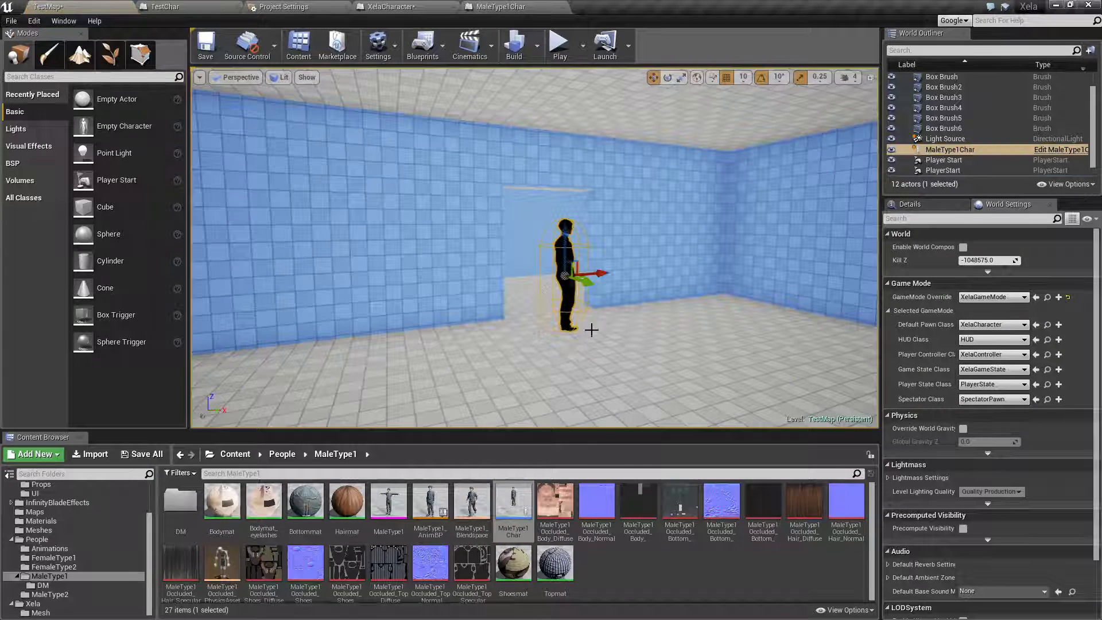
Rotate the placed MaleType1Char and start playing TestMap.
{"action": "key", "text": "e"}
{"action": "left_click_drag", "start_coordinate": [609, 290], "coordinate": [563, 286]}
{"action": "left_click", "coordinate": [559, 45]}
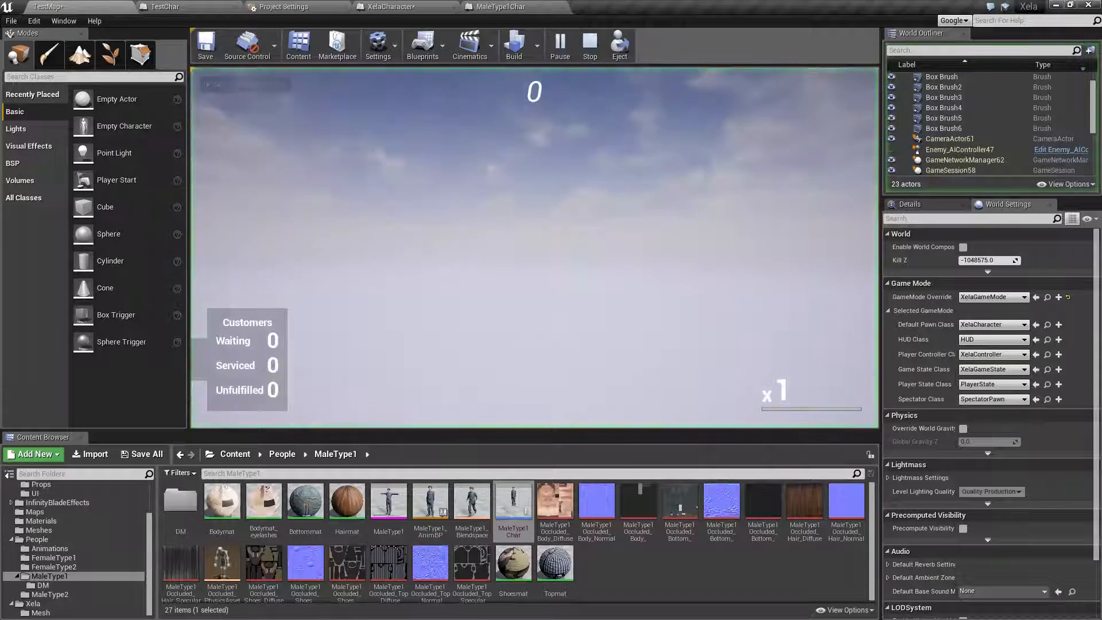
Move the viewpoint inside the room, play TestMap from there to view the debug traces, and stop the session.
{"action": "key", "text": "Escape"}
{"action": "right_click_drag", "start_coordinate": [582, 242], "coordinate": [650, 98]}
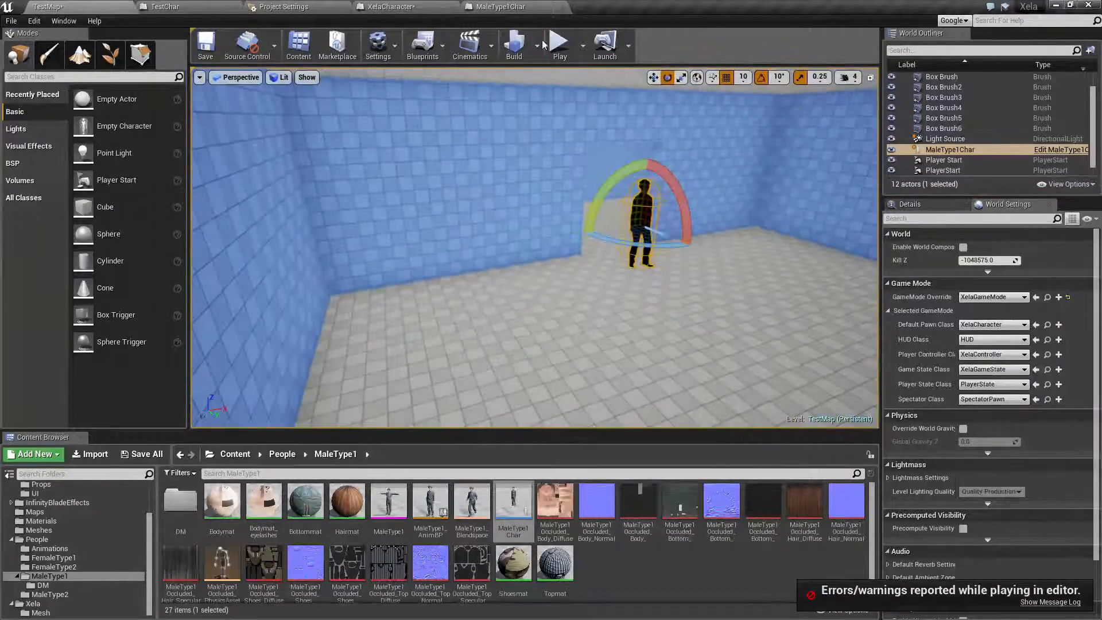
{"action": "left_click", "coordinate": [581, 46]}
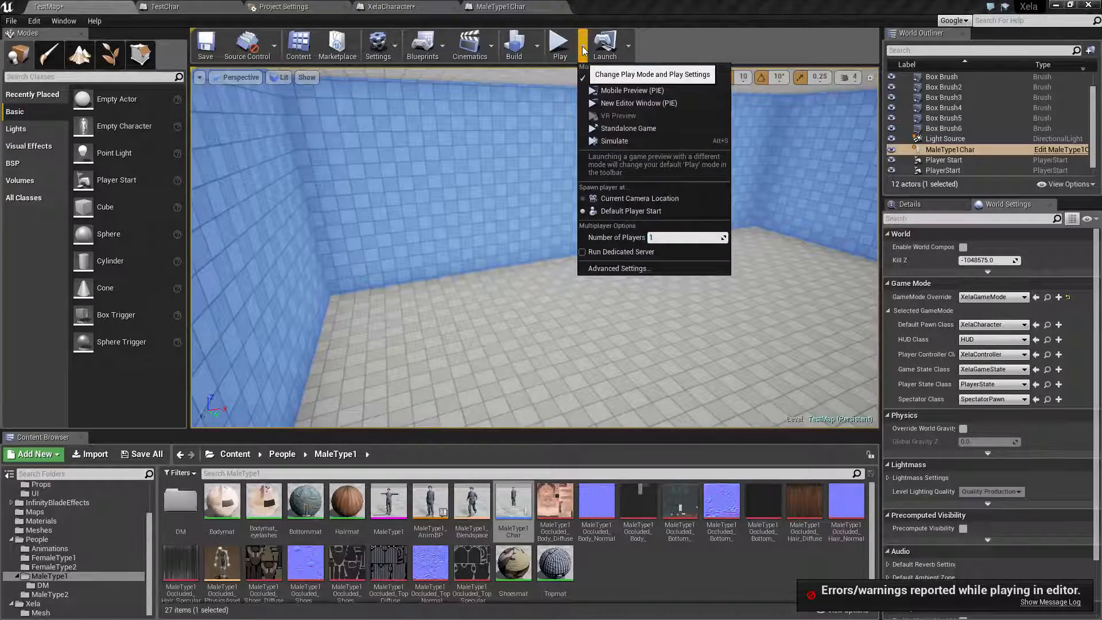
{"action": "left_click", "coordinate": [561, 45]}
{"action": "left_click", "coordinate": [566, 86]}
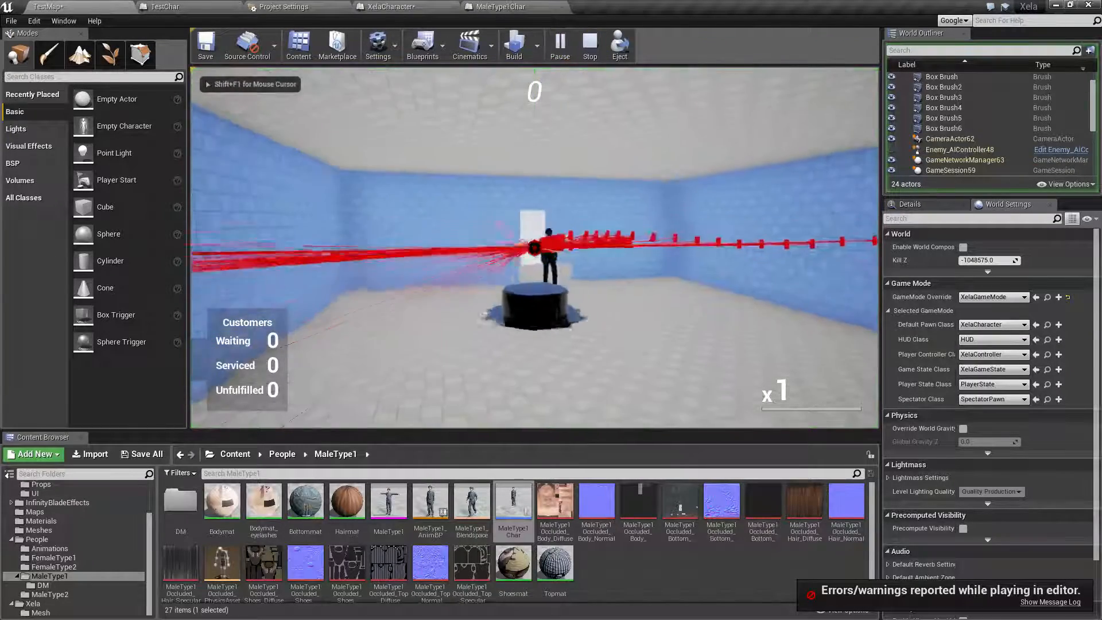
{"action": "key", "text": "Escape"}
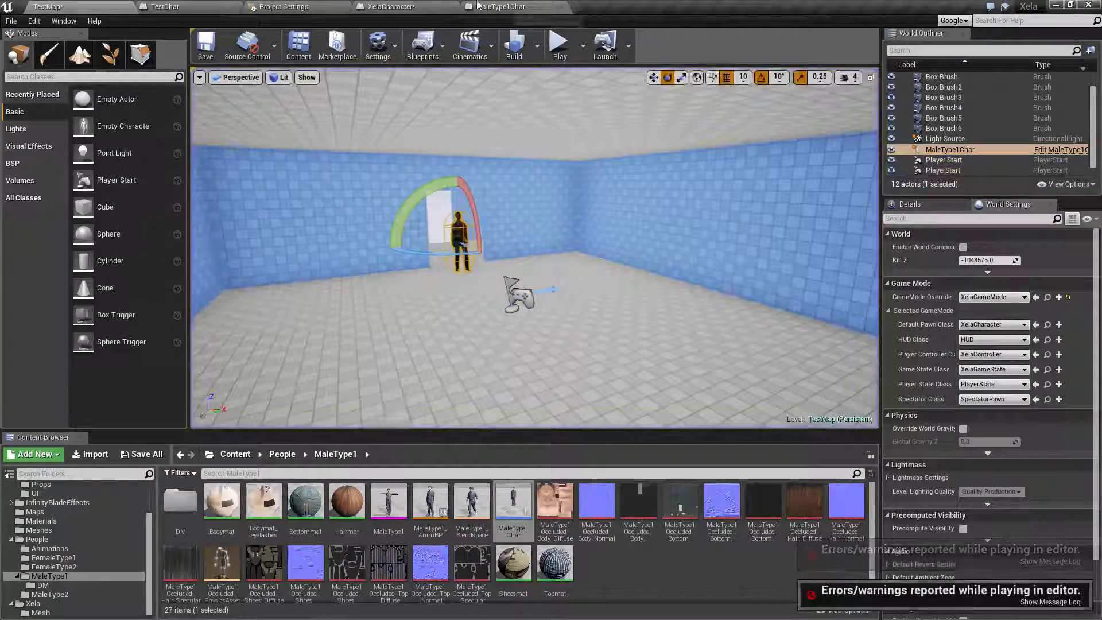
Set the Draw Debug Type of the LineTraceByChannel node in XelaCharacter's DoLineTrace to None.
{"action": "left_click", "coordinate": [390, 7]}
{"action": "right_click_drag", "start_coordinate": [329, 458], "coordinate": [564, 356]}
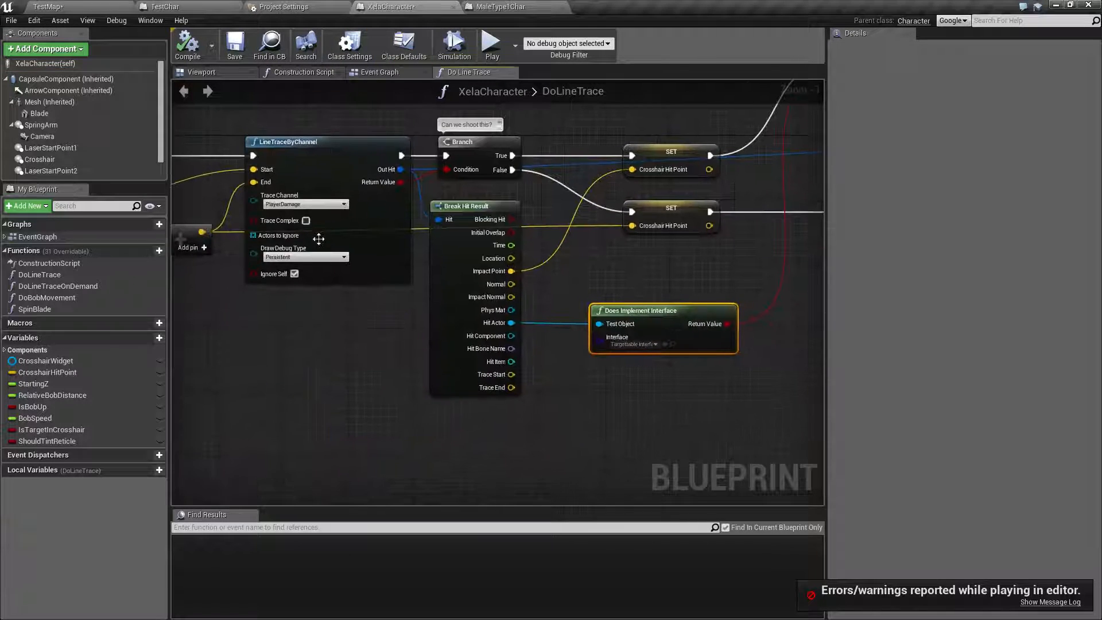
{"action": "left_click", "coordinate": [305, 257]}
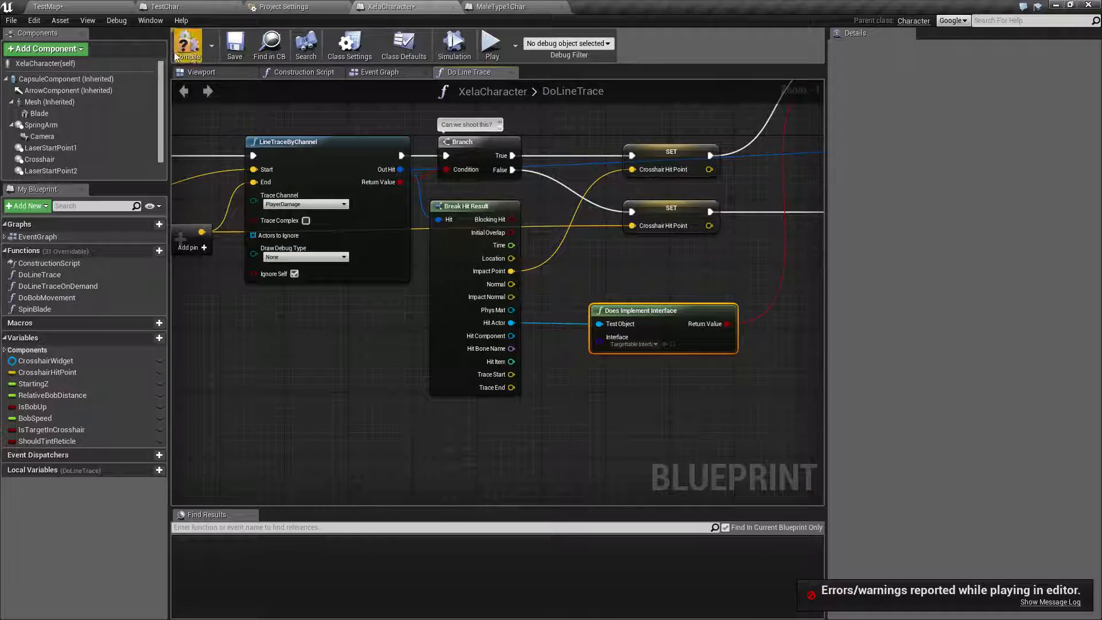
Play TestMap and back out of the room while aiming at the MaleType1Char, then stop the session.
{"action": "left_click", "coordinate": [89, 6]}
{"action": "left_click", "coordinate": [557, 41]}
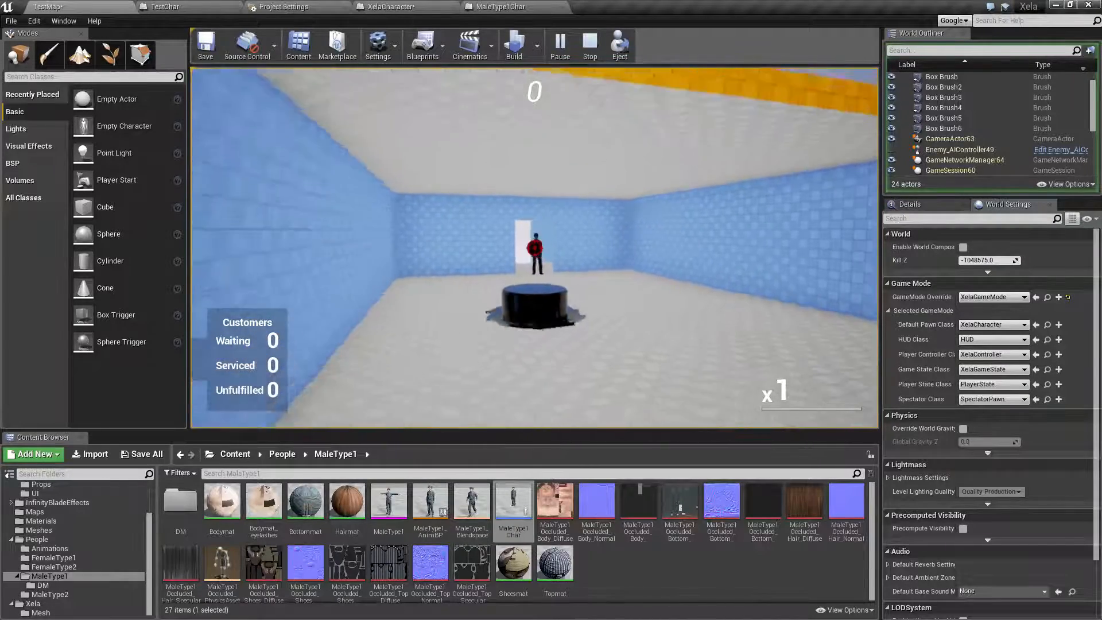
{"action": "key", "text": "s"}
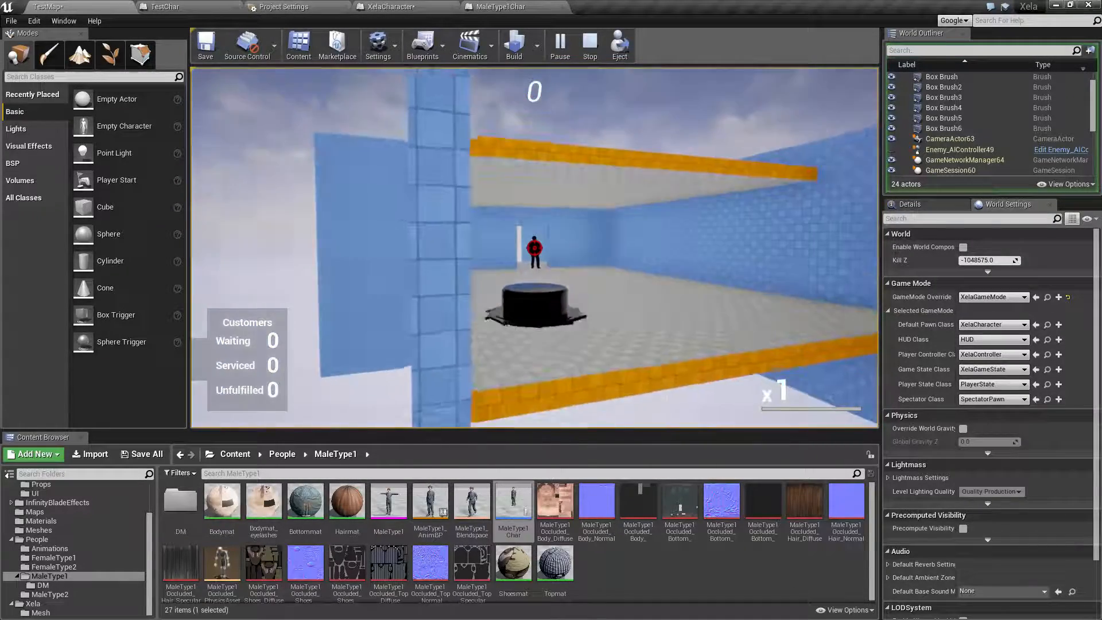
{"action": "key", "text": "Escape"}
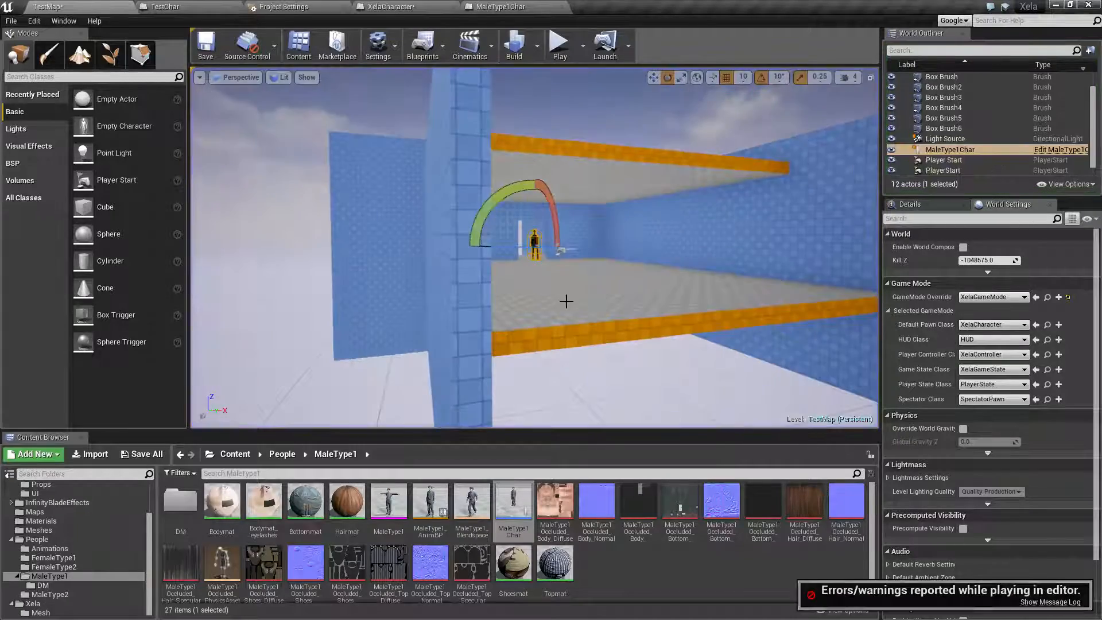
Move the placed MaleType1Char back into the doorway at the far wall.
{"action": "right_click_drag", "start_coordinate": [596, 317], "coordinate": [566, 302]}
{"action": "key", "text": "w"}
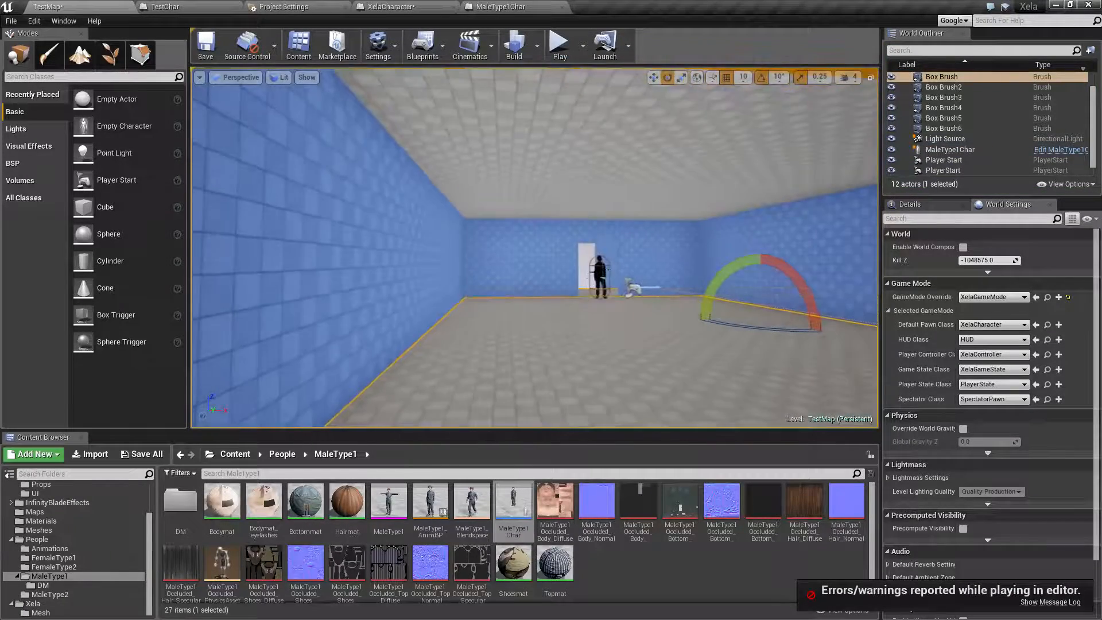
{"action": "left_click", "coordinate": [602, 278]}
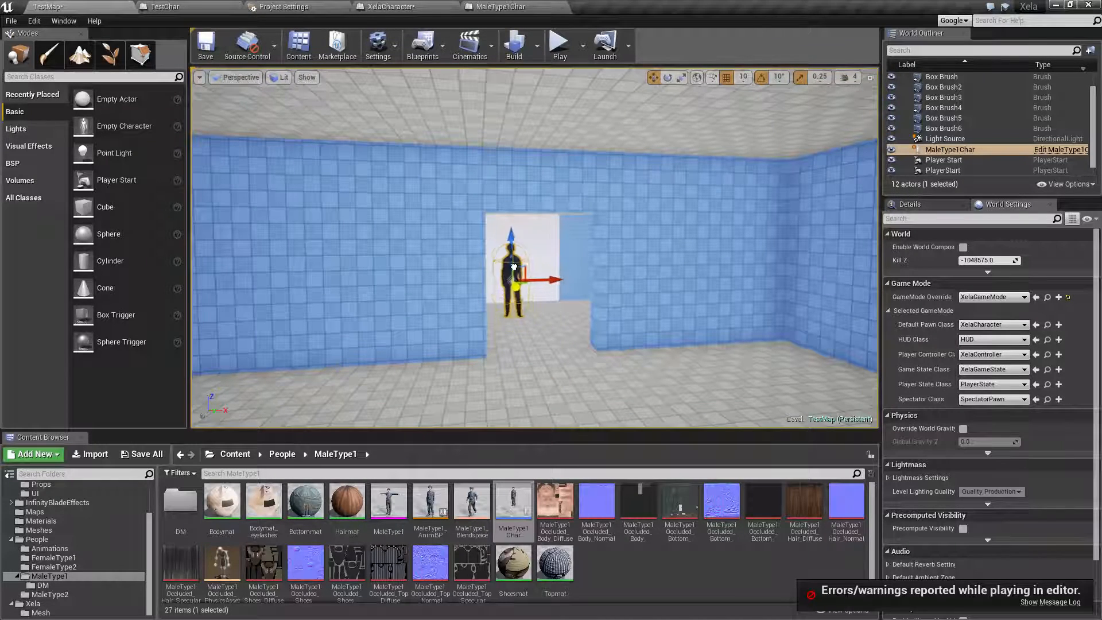
Playtest the crosshair on the MaleType1Char in the doorway while backing toward the room's open end, then stop.
{"action": "left_click", "coordinate": [561, 62]}
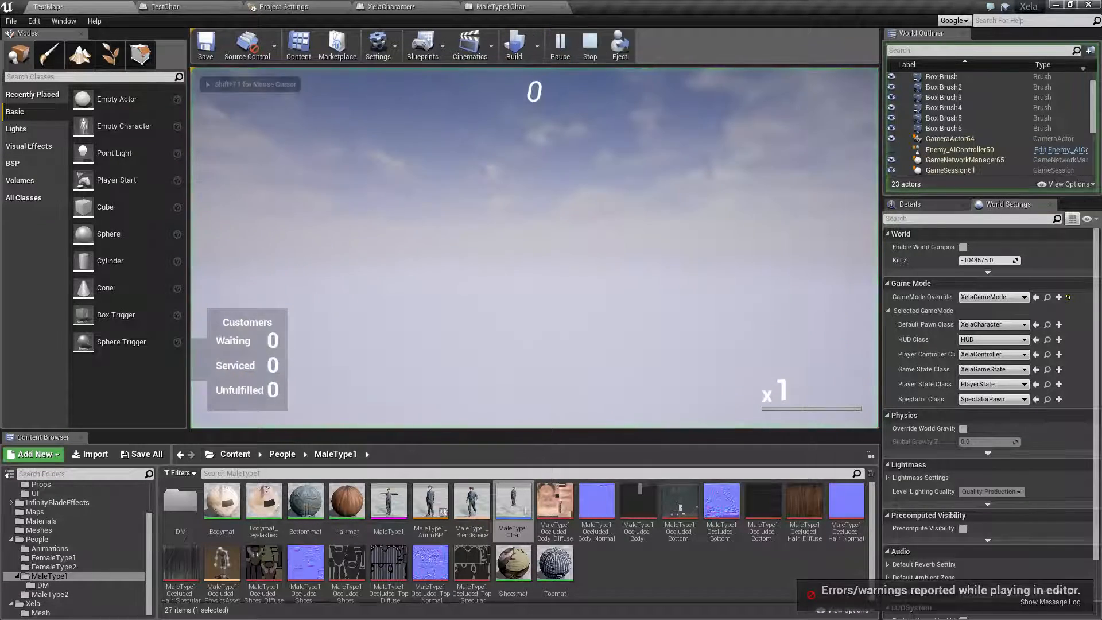
{"action": "key", "text": "Escape"}
{"action": "right_click_drag", "start_coordinate": [568, 207], "coordinate": [620, 281]}
{"action": "key", "text": "s"}
{"action": "left_click", "coordinate": [560, 46]}
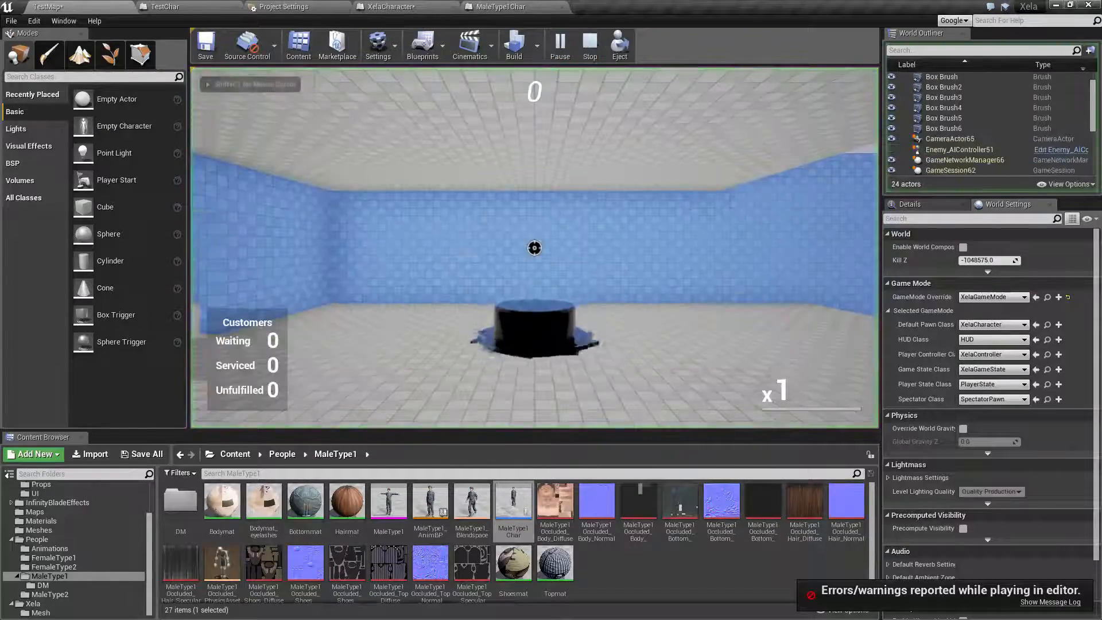
{"action": "key", "text": "s"}
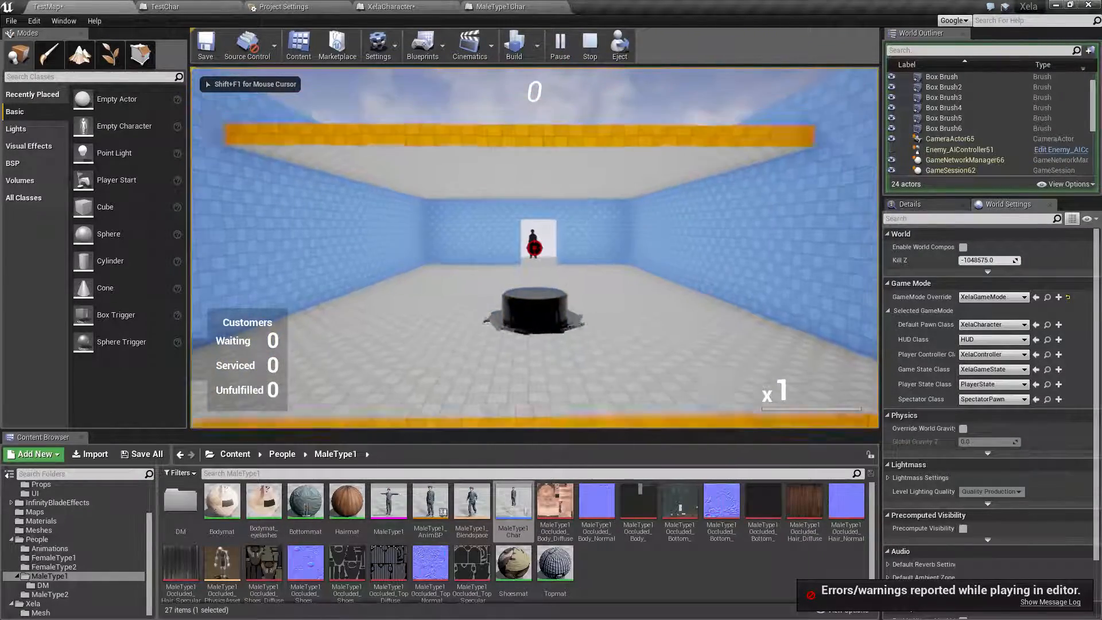
{"action": "key", "text": "Escape"}
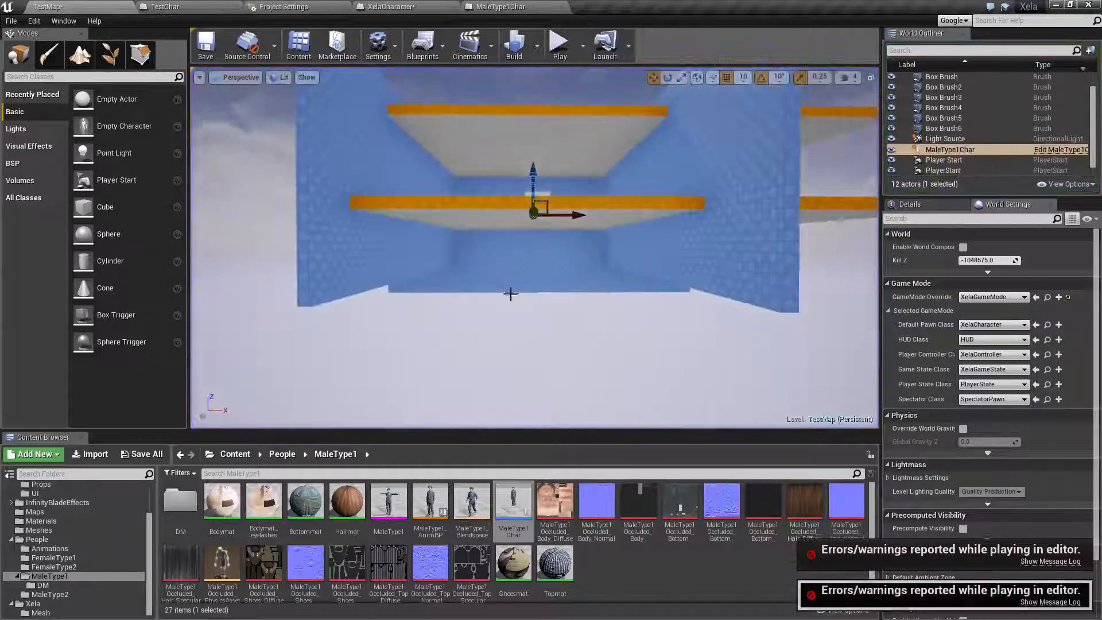
Enlarge the floor Box Brush to about 7803 in X and 8218 in Y.
{"action": "key", "text": "w"}
{"action": "mouse_move", "coordinate": [536, 292]}
{"action": "right_mouse_down"}
{"action": "mouse_move", "coordinate": [560, 264]}
{"action": "mouse_move", "coordinate": [574, 321]}
{"action": "mouse_move", "coordinate": [569, 285]}
{"action": "mouse_move", "coordinate": [610, 304]}
{"action": "right_mouse_up"}
{"action": "left_click", "coordinate": [537, 291]}
{"action": "key", "text": "e"}
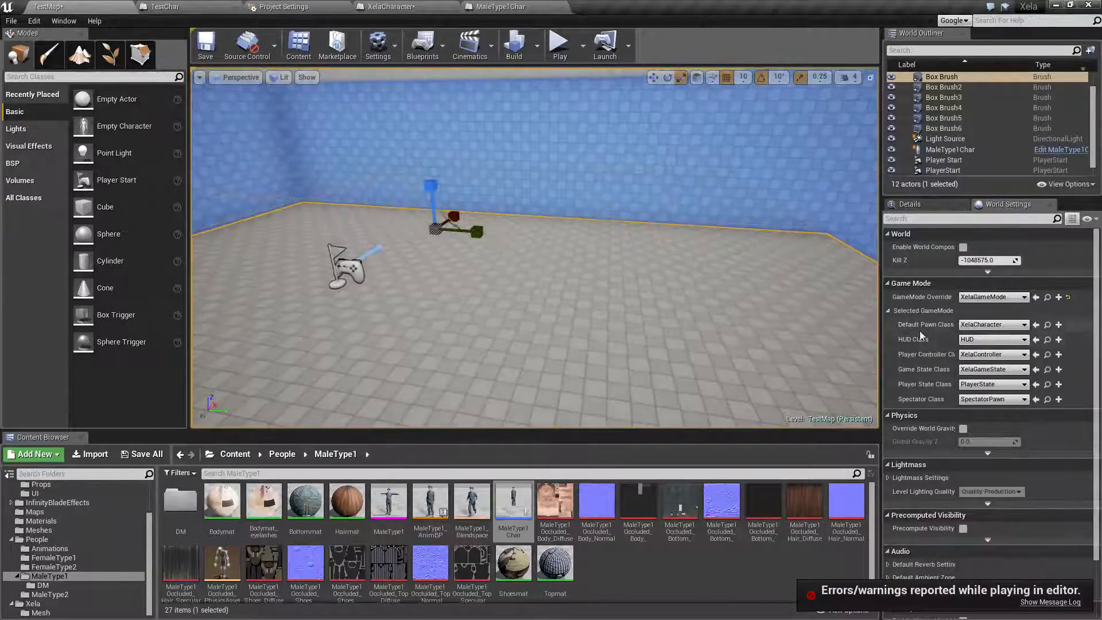
{"action": "left_click", "coordinate": [910, 204]}
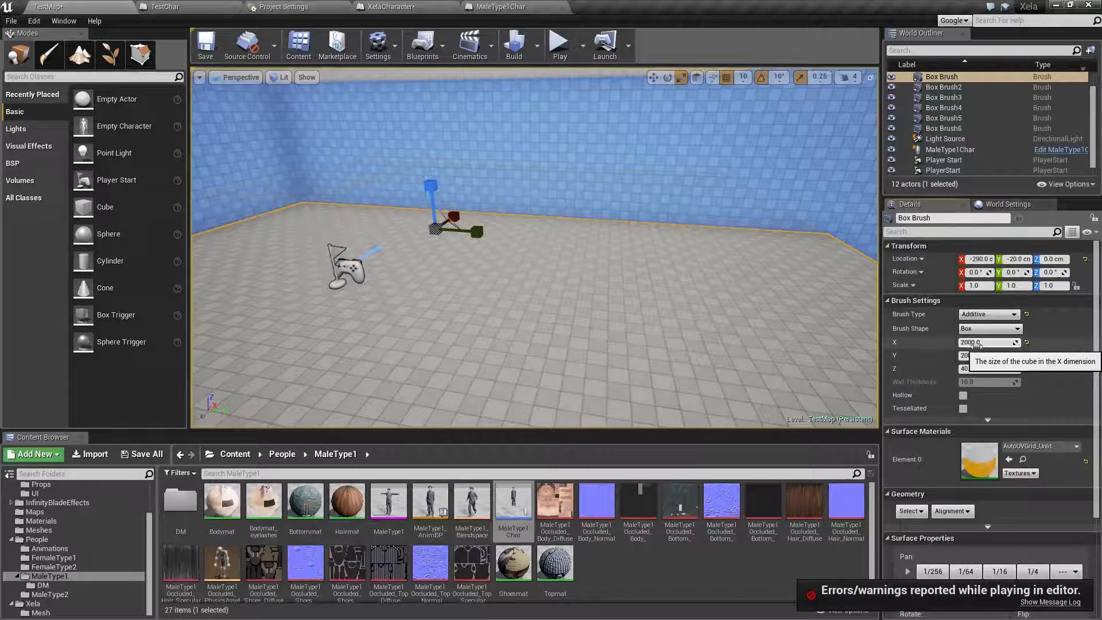
{"action": "mouse_move", "coordinate": [976, 345]}
{"action": "left_mouse_down"}
{"action": "mouse_move", "coordinate": [999, 345]}
{"action": "mouse_move", "coordinate": [971, 354]}
{"action": "left_mouse_up"}
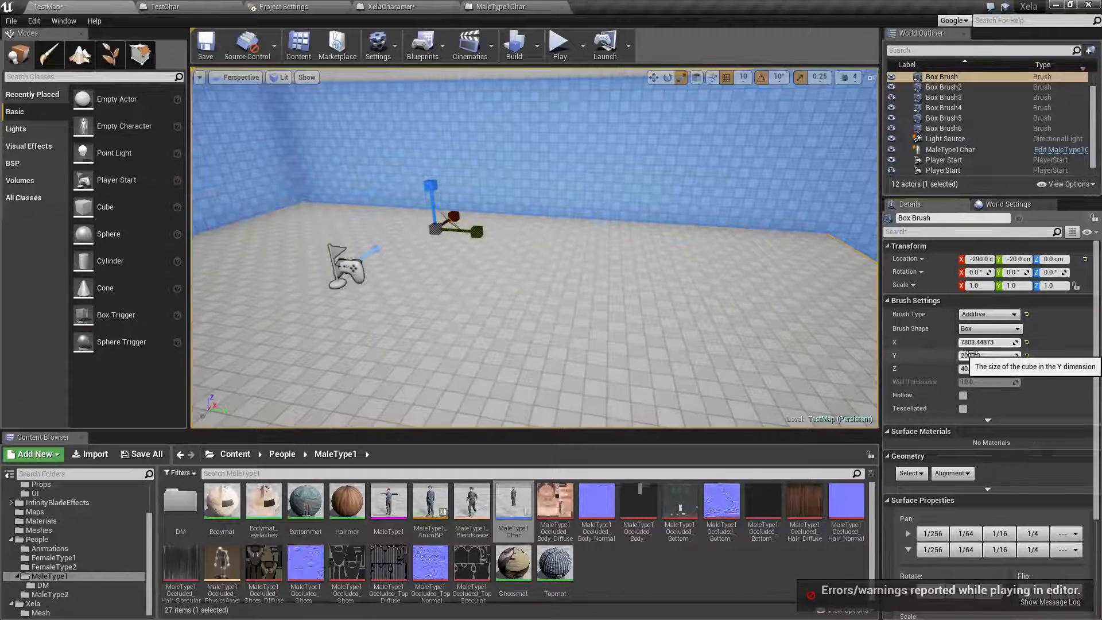
Play TestMap and move back and forth across the enlarged floor to test the crosshair's targeting range on the MaleType1Char.
{"action": "left_click", "coordinate": [560, 43]}
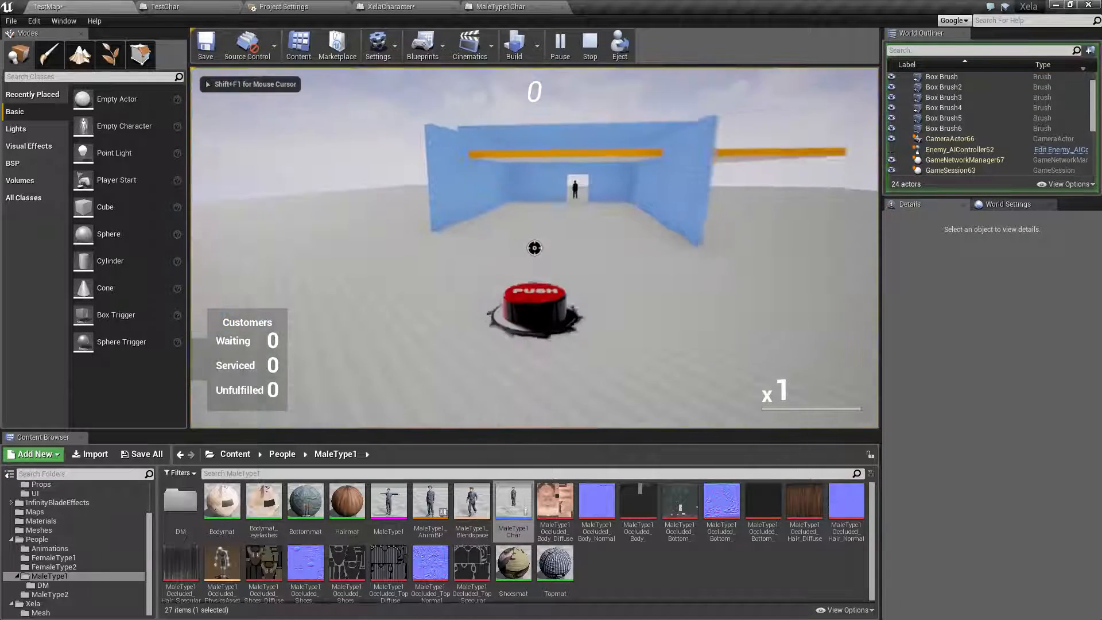
{"action": "key", "text": "s"}
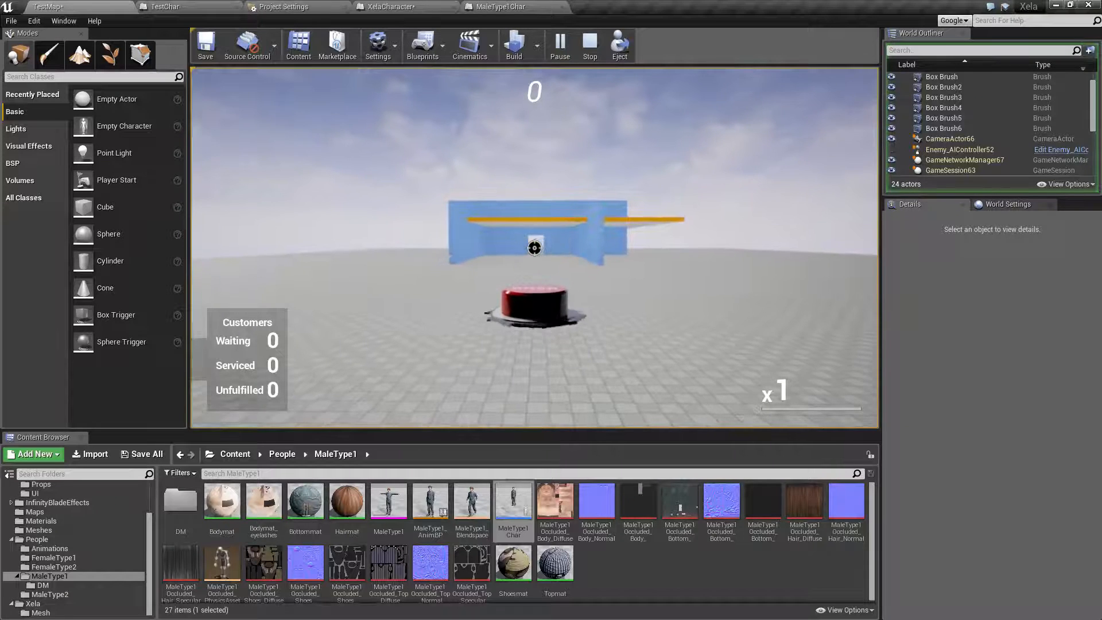
{"action": "key", "text": "w"}
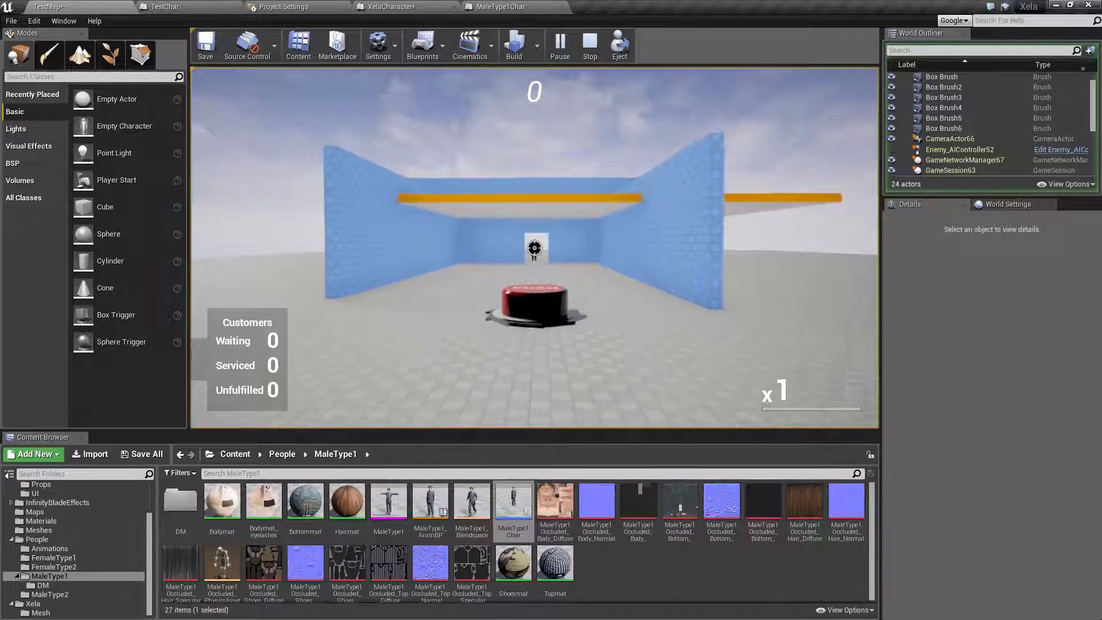
{"action": "key", "text": "s"}
{"action": "key", "text": "w"}
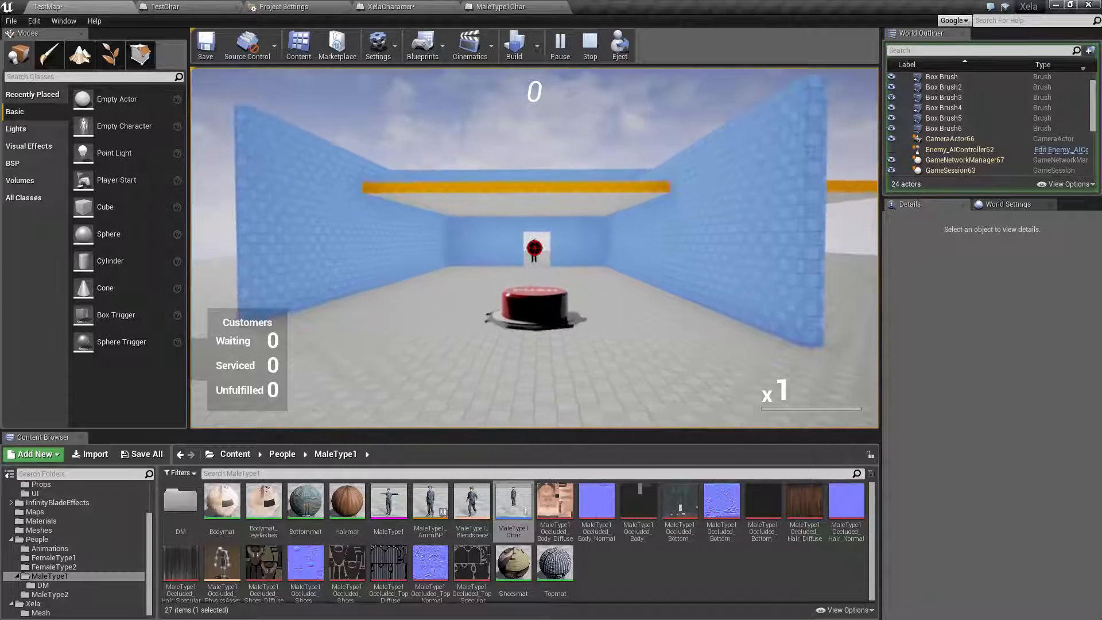
{"action": "key", "text": "s"}
{"action": "key", "text": "a"}
{"action": "key", "text": "w"}
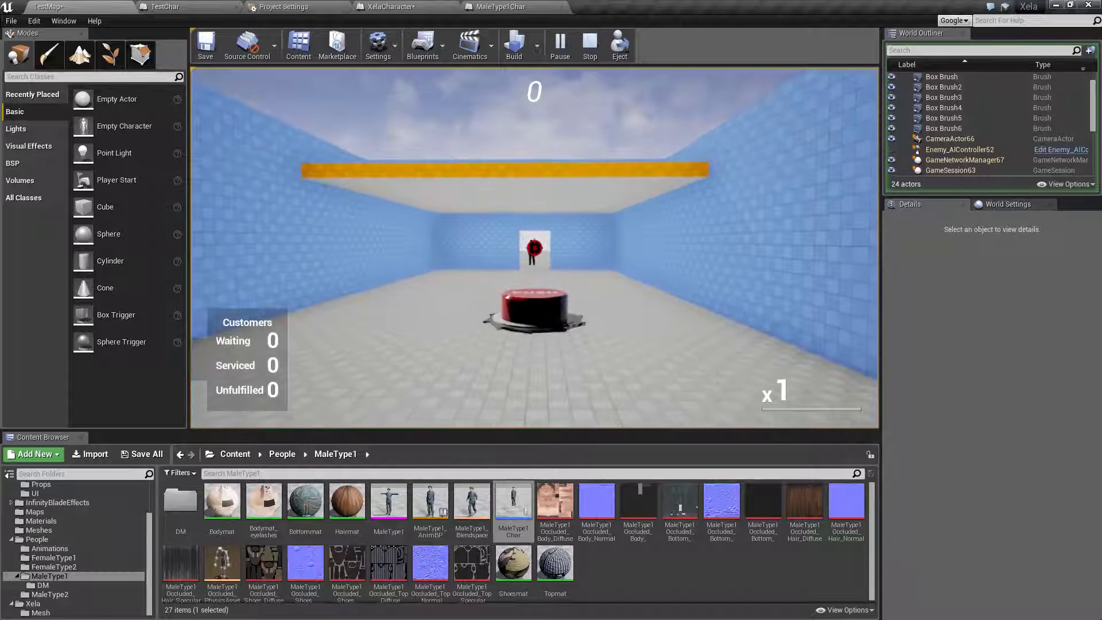
{"action": "key", "text": "s"}
{"action": "key", "text": "s"}
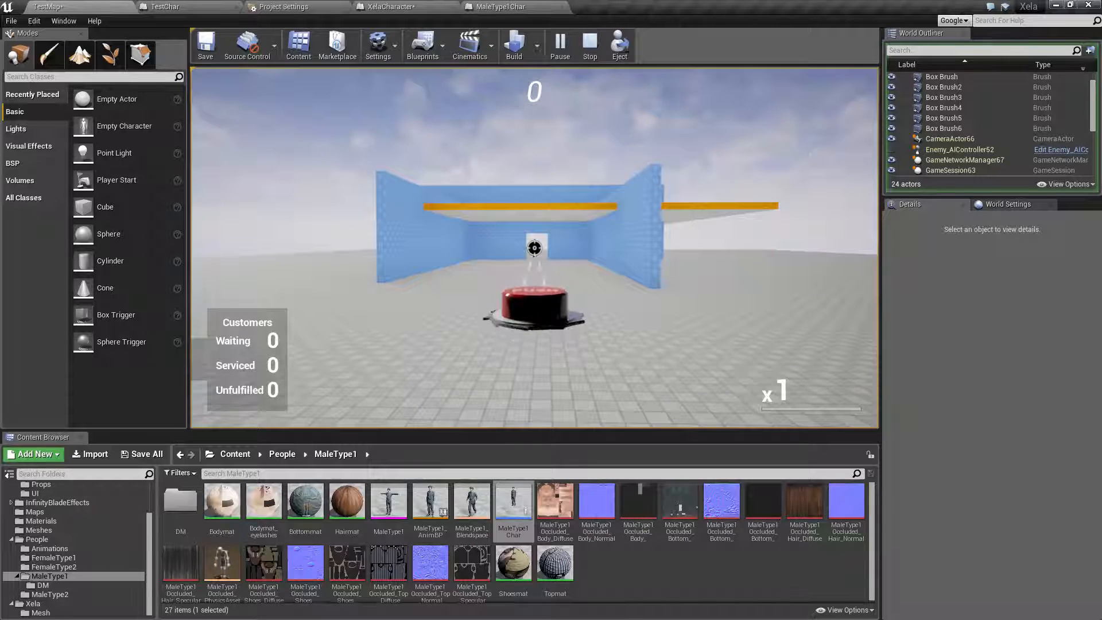
{"action": "key", "text": "w"}
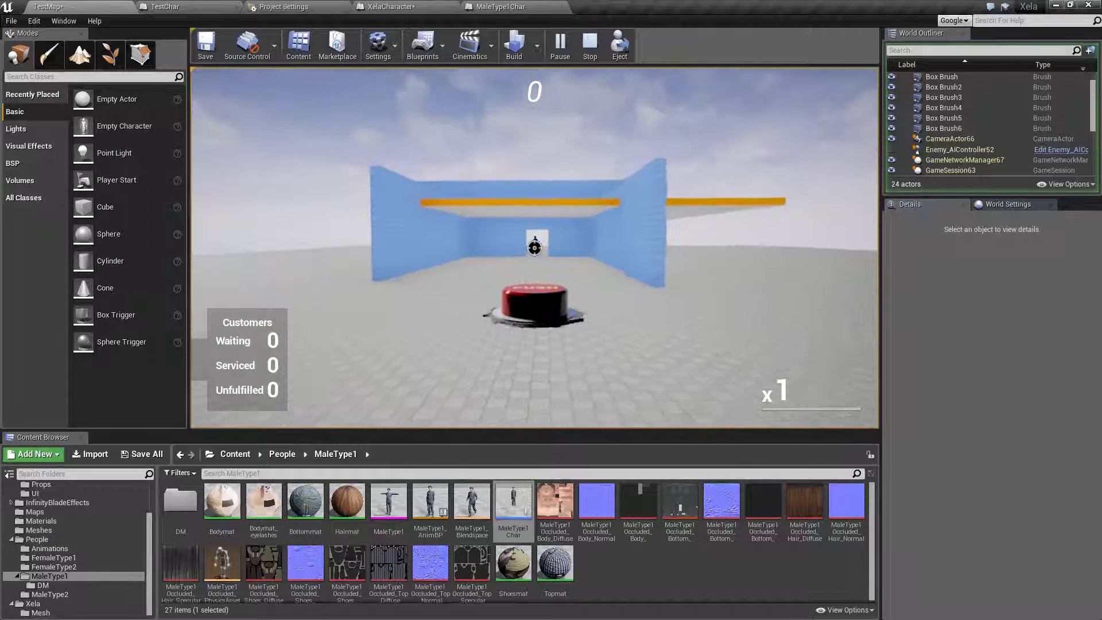
Attack the targeted MaleType1Char in the doorway and end the play session.
{"action": "left_click", "coordinate": [534, 248]}
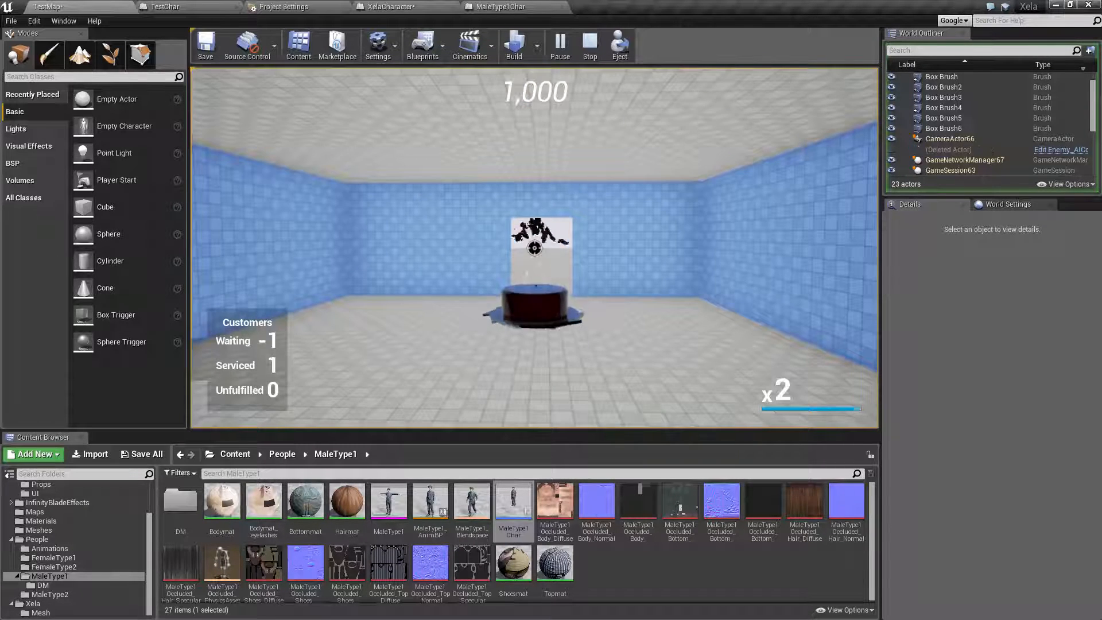
{"action": "key", "text": "shift+F1"}
{"action": "key", "text": "Escape"}
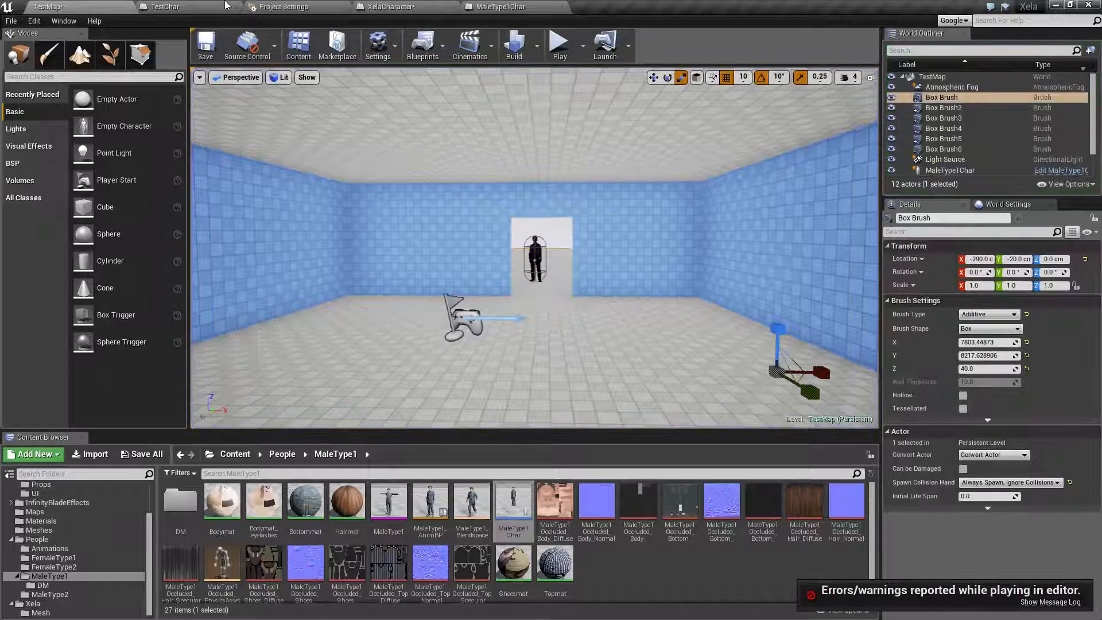
Examine DoLineTrace's Crosshair Hit Point SET nodes and the Does Implement Interface check on the hit actor.
{"action": "left_click", "coordinate": [517, 6]}
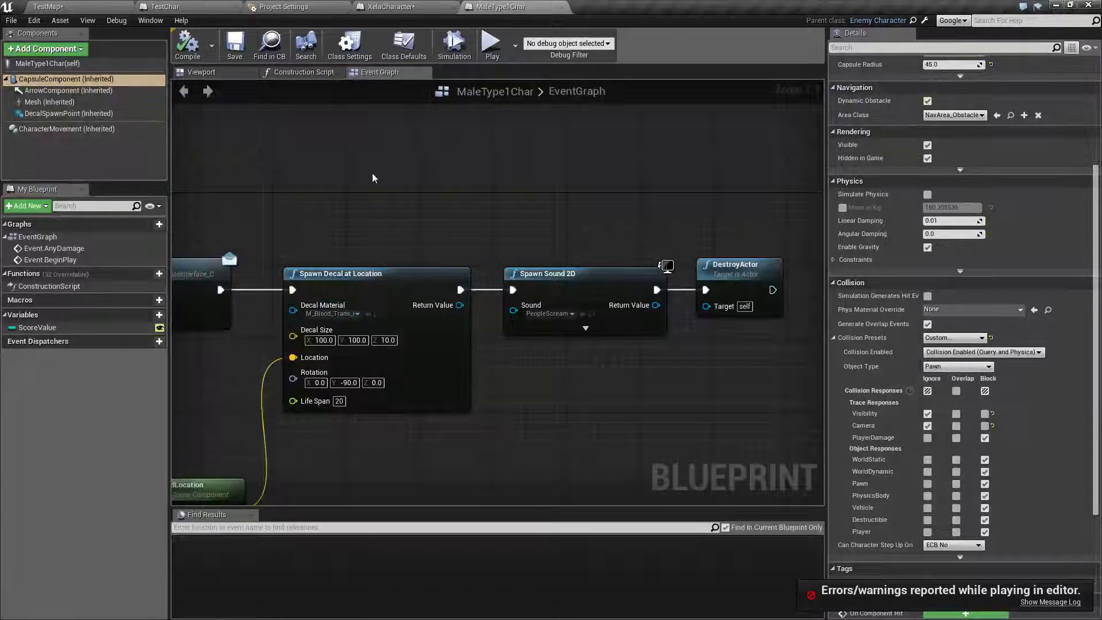
{"action": "left_click", "coordinate": [384, 7]}
{"action": "right_click_drag", "start_coordinate": [287, 388], "coordinate": [339, 409]}
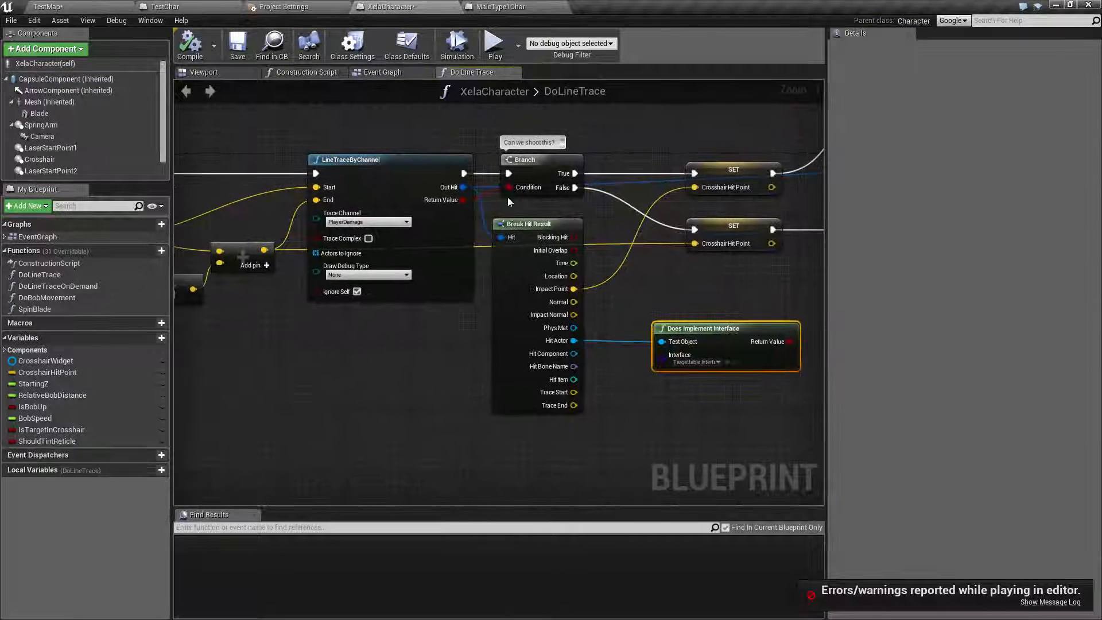
{"action": "right_click_drag", "start_coordinate": [606, 463], "coordinate": [476, 489]}
{"action": "right_click_drag", "start_coordinate": [501, 296], "coordinate": [435, 304]}
{"action": "left_click", "coordinate": [581, 219]}
{"action": "left_click", "coordinate": [600, 236]}
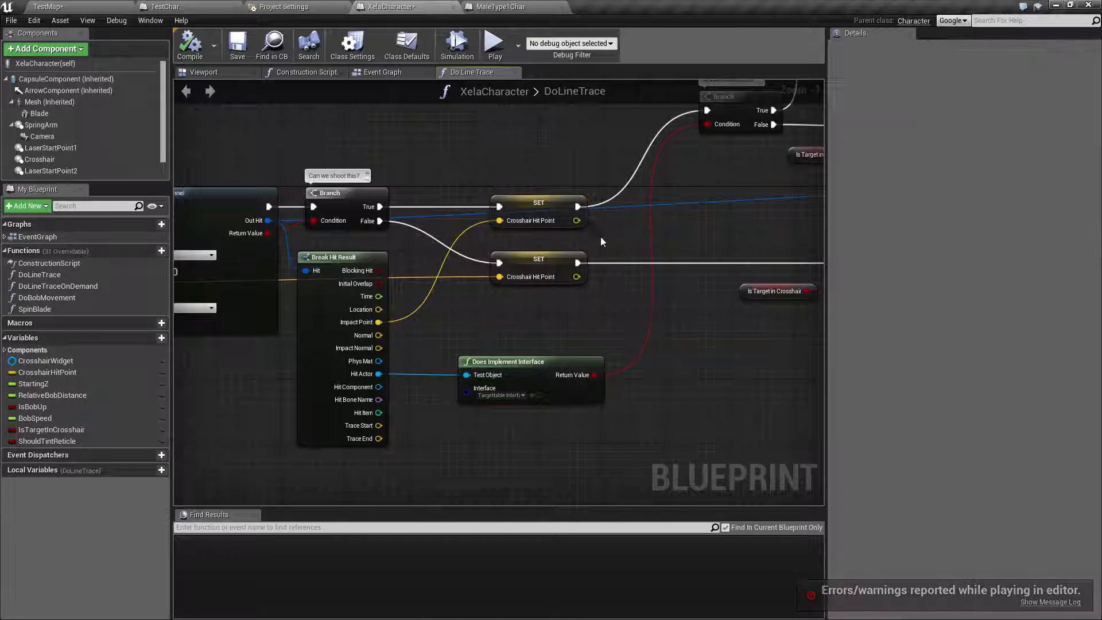
{"action": "mouse_move", "coordinate": [501, 255]}
{"action": "left_mouse_down"}
{"action": "mouse_move", "coordinate": [573, 303]}
{"action": "mouse_move", "coordinate": [498, 251]}
{"action": "left_mouse_up"}
{"action": "right_click_drag", "start_coordinate": [580, 304], "coordinate": [493, 303]}
{"action": "scroll", "coordinate": [405, 319], "scroll_direction": "up", "scroll_amount": 1}
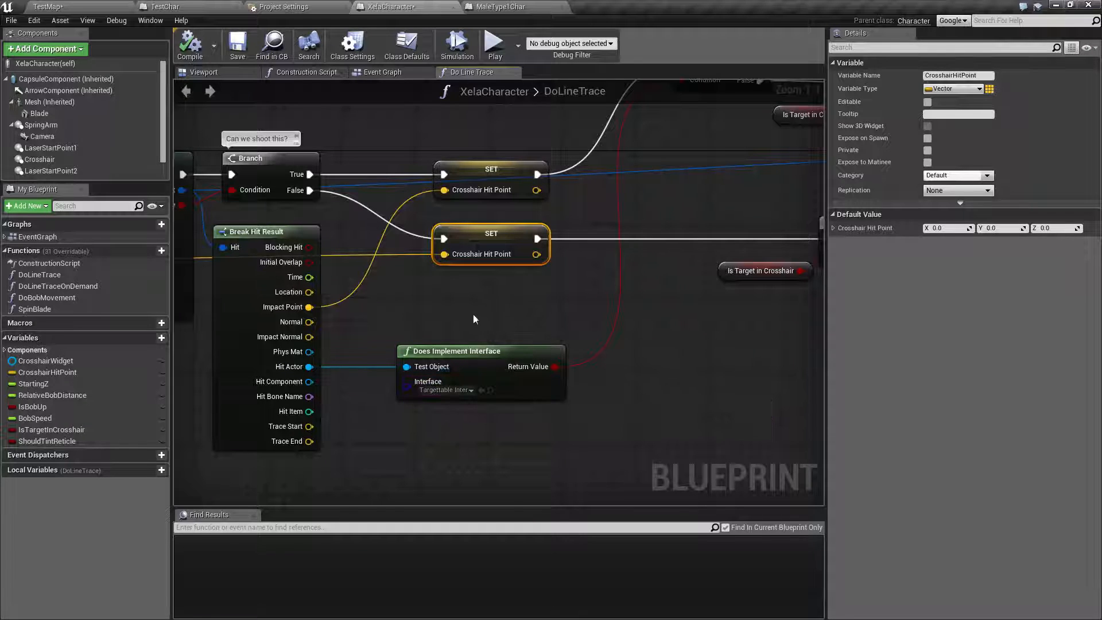
Open the Targettable Interface asset used by Does Implement Interface to inspect its functions, then close it and return to TestMap.
{"action": "left_click", "coordinate": [490, 391]}
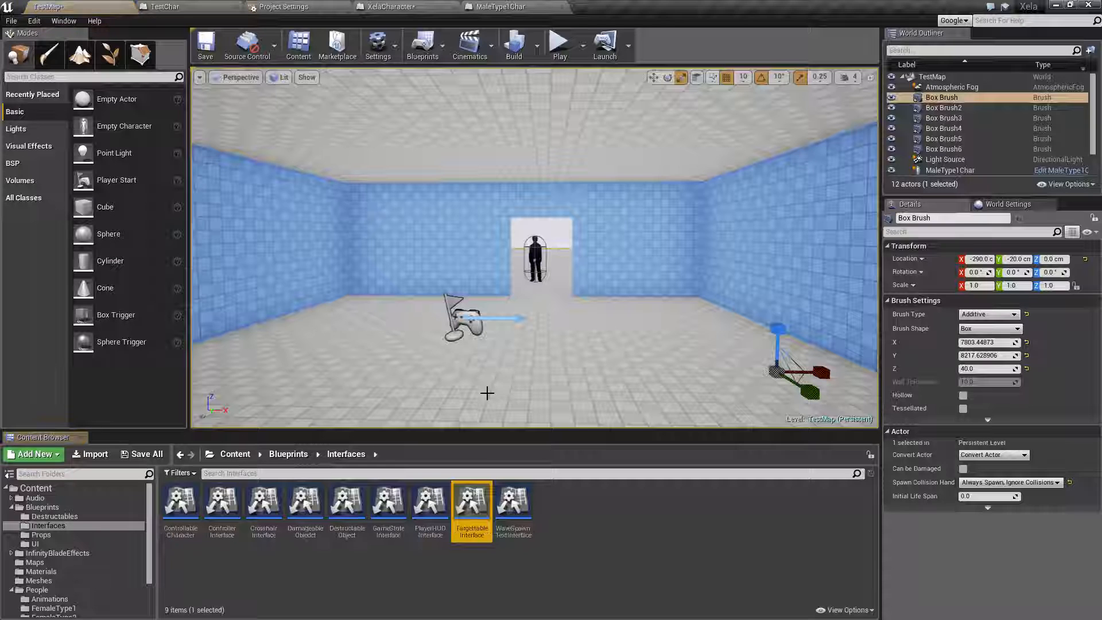
{"action": "double_click", "coordinate": [462, 515]}
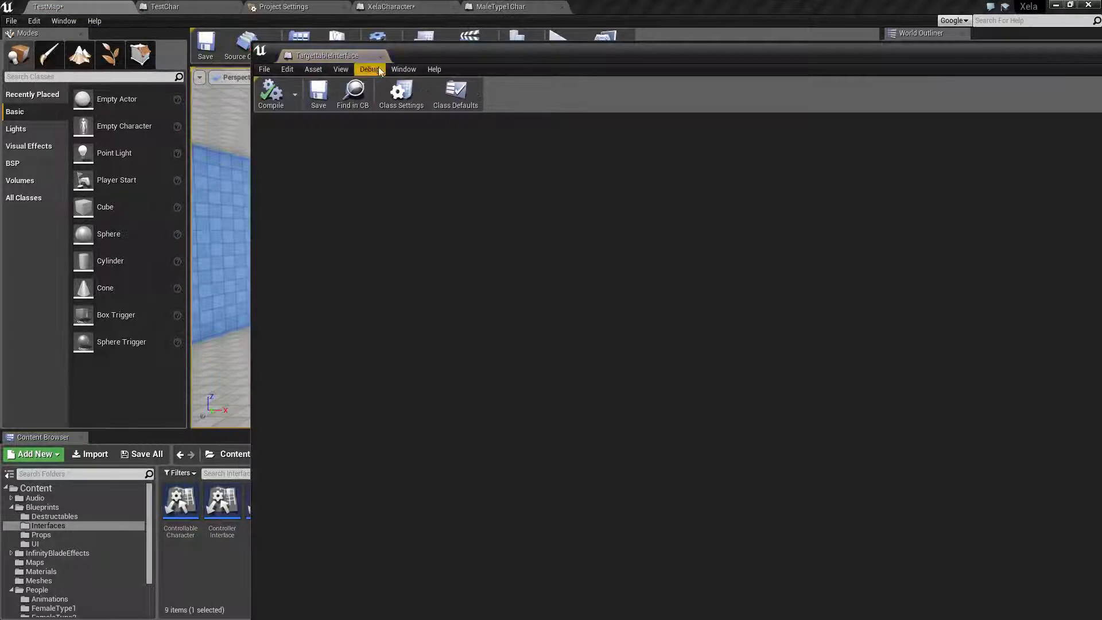
{"action": "left_click_drag", "start_coordinate": [345, 55], "coordinate": [595, 6]}
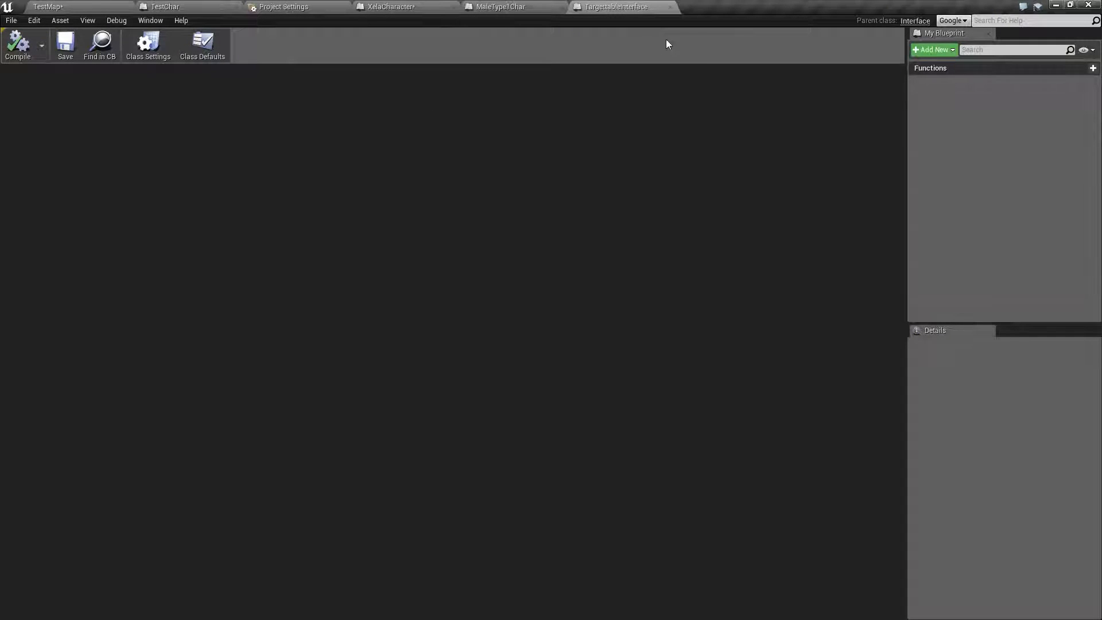
{"action": "left_click", "coordinate": [670, 6]}
{"action": "left_click", "coordinate": [82, 6]}
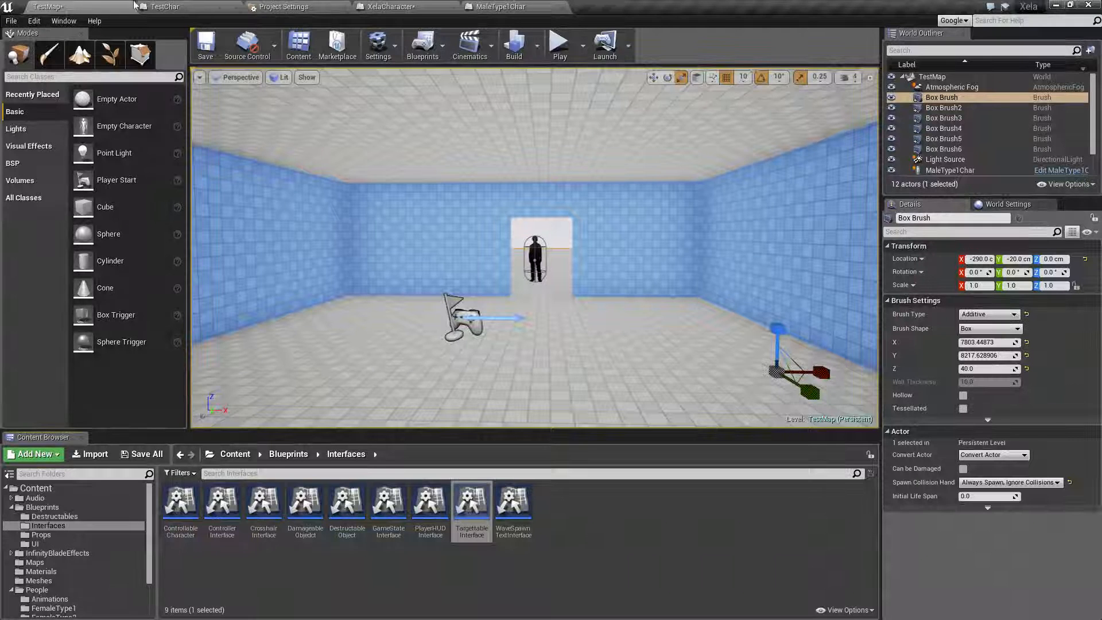
Return to XelaCharacter's DoLineTrace graph and examine the "Is this damageable" Branch fed by Does Implement Interface.
{"action": "left_click", "coordinate": [514, 6]}
{"action": "right_click_drag", "start_coordinate": [386, 455], "coordinate": [554, 437]}
{"action": "left_click", "coordinate": [404, 5]}
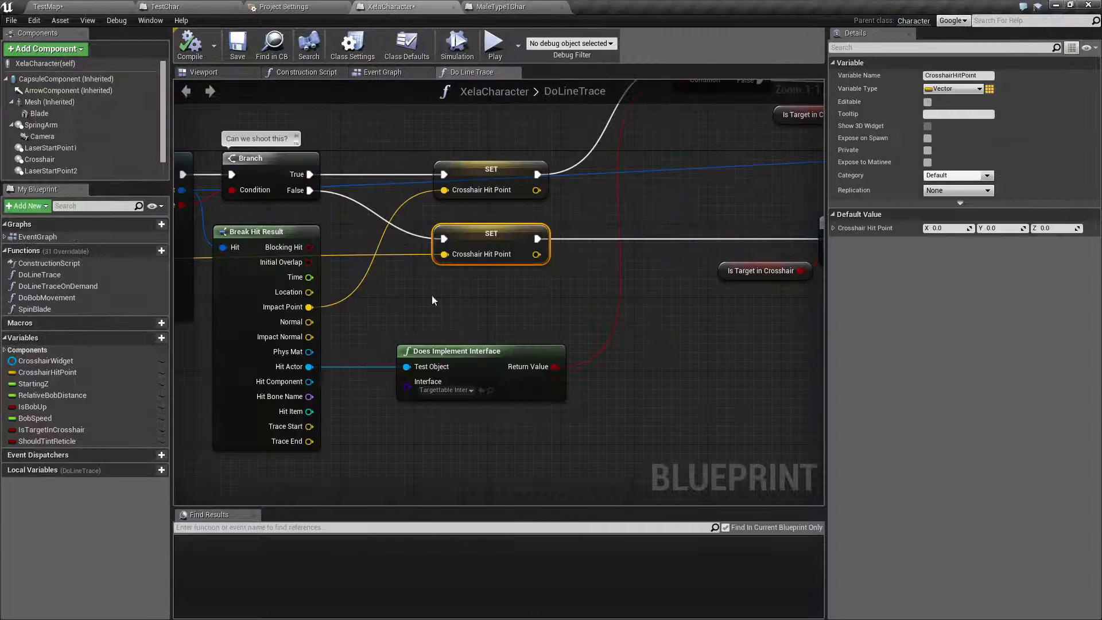
{"action": "right_click_drag", "start_coordinate": [602, 329], "coordinate": [483, 415]}
{"action": "right_click_drag", "start_coordinate": [502, 294], "coordinate": [475, 303]}
{"action": "right_click_drag", "start_coordinate": [512, 244], "coordinate": [344, 298]}
{"action": "right_click_drag", "start_coordinate": [451, 222], "coordinate": [398, 229]}
{"action": "left_click_drag", "start_coordinate": [248, 167], "coordinate": [307, 299]}
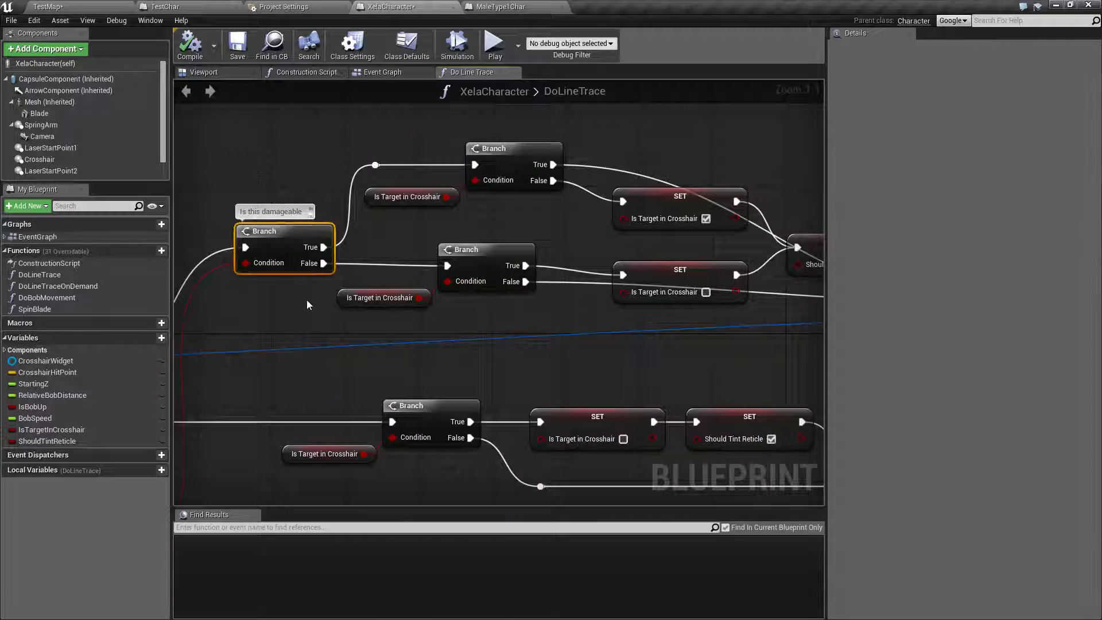
{"action": "left_click", "coordinate": [310, 300]}
{"action": "right_click_drag", "start_coordinate": [458, 230], "coordinate": [426, 236]}
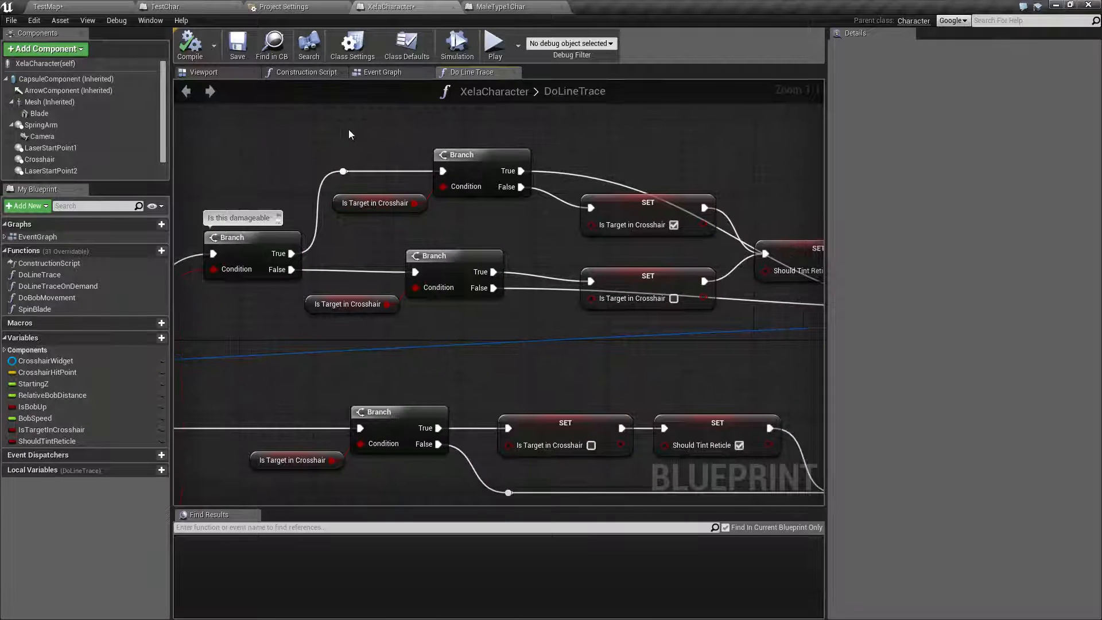
Examine the upper Is Target in Crosshair Branch and its path through the Is Target in Crosshair and Should Tint Reticle SET nodes.
{"action": "left_click_drag", "start_coordinate": [347, 128], "coordinate": [461, 228]}
{"action": "left_click", "coordinate": [459, 228]}
{"action": "left_click", "coordinate": [378, 201]}
{"action": "left_click", "coordinate": [439, 222]}
{"action": "right_click_drag", "start_coordinate": [482, 221], "coordinate": [404, 220]}
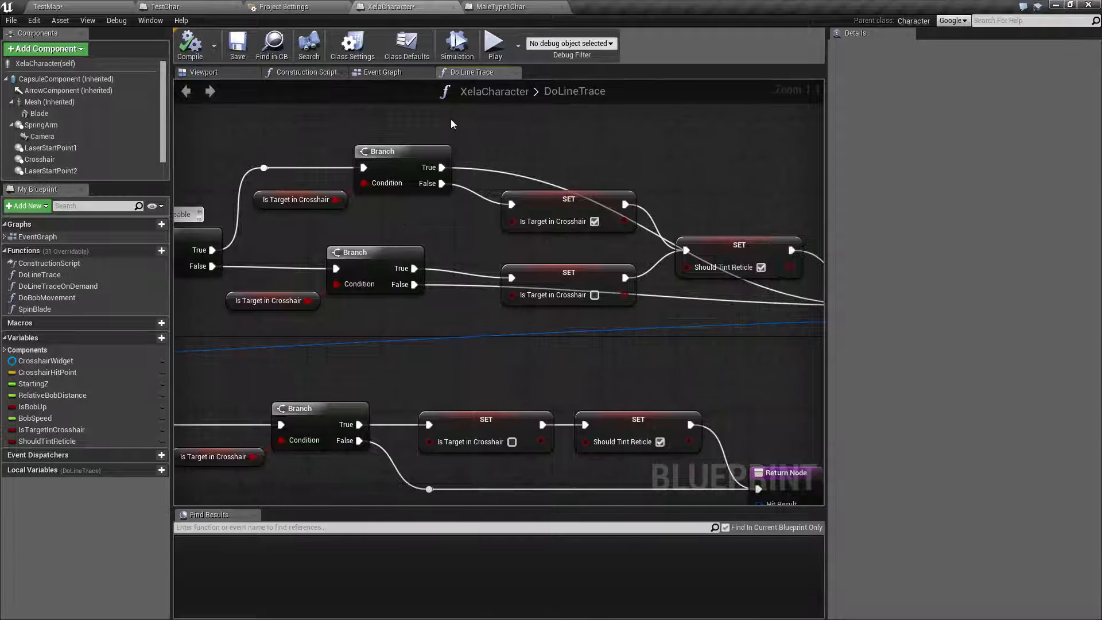
{"action": "left_click_drag", "start_coordinate": [467, 153], "coordinate": [541, 154]}
{"action": "right_click_drag", "start_coordinate": [691, 328], "coordinate": [640, 317]}
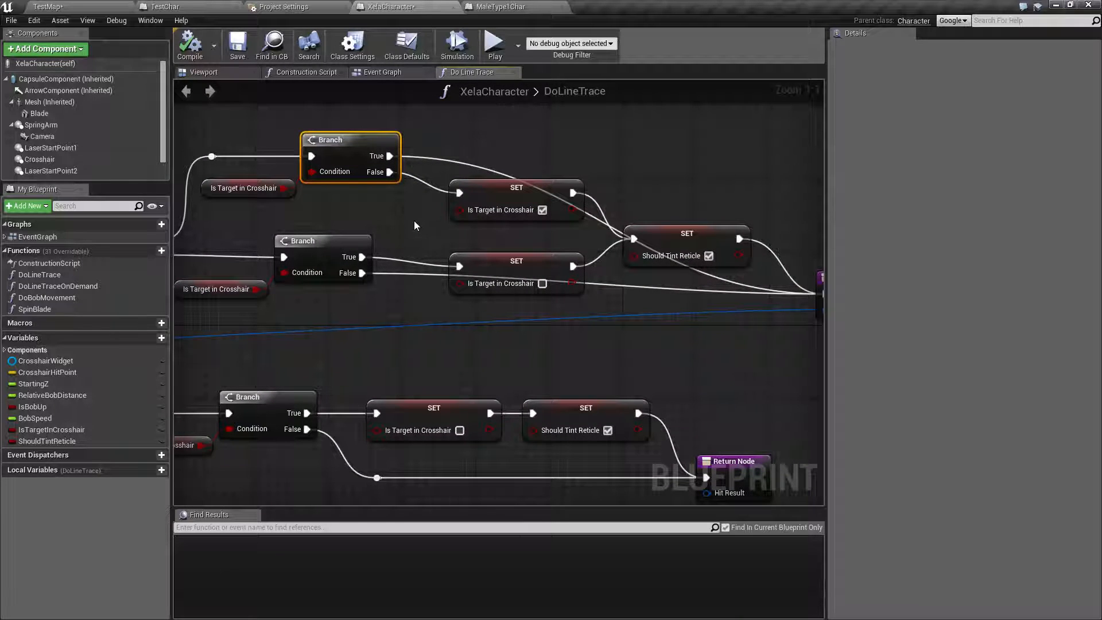
{"action": "left_click", "coordinate": [500, 217]}
{"action": "right_click_drag", "start_coordinate": [502, 228], "coordinate": [443, 205]}
{"action": "left_click", "coordinate": [566, 200]}
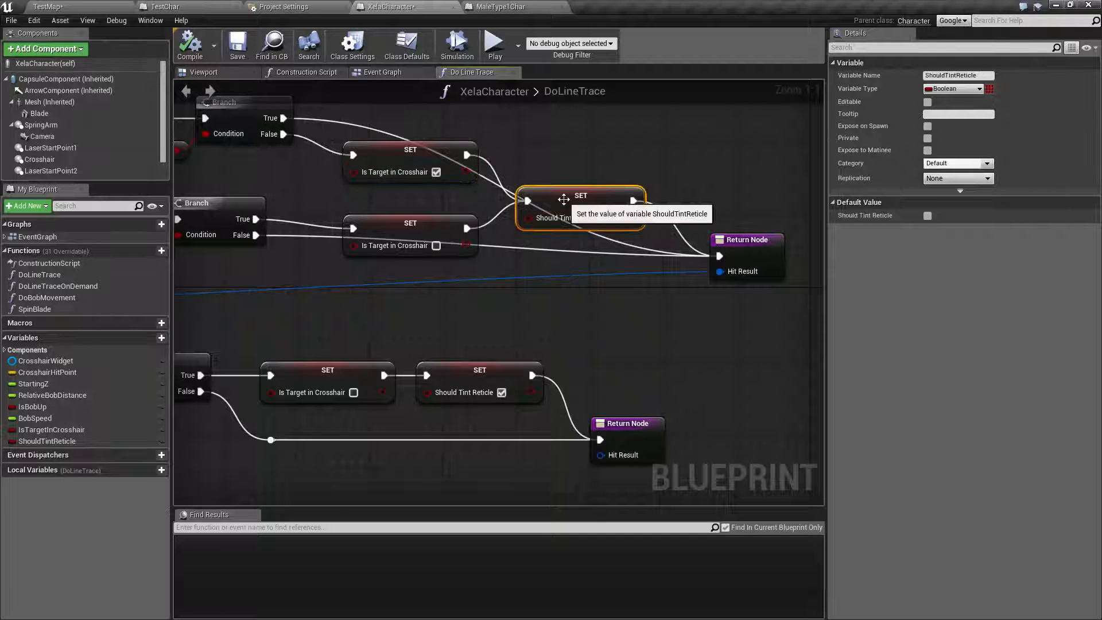
{"action": "right_click_drag", "start_coordinate": [448, 260], "coordinate": [339, 235]}
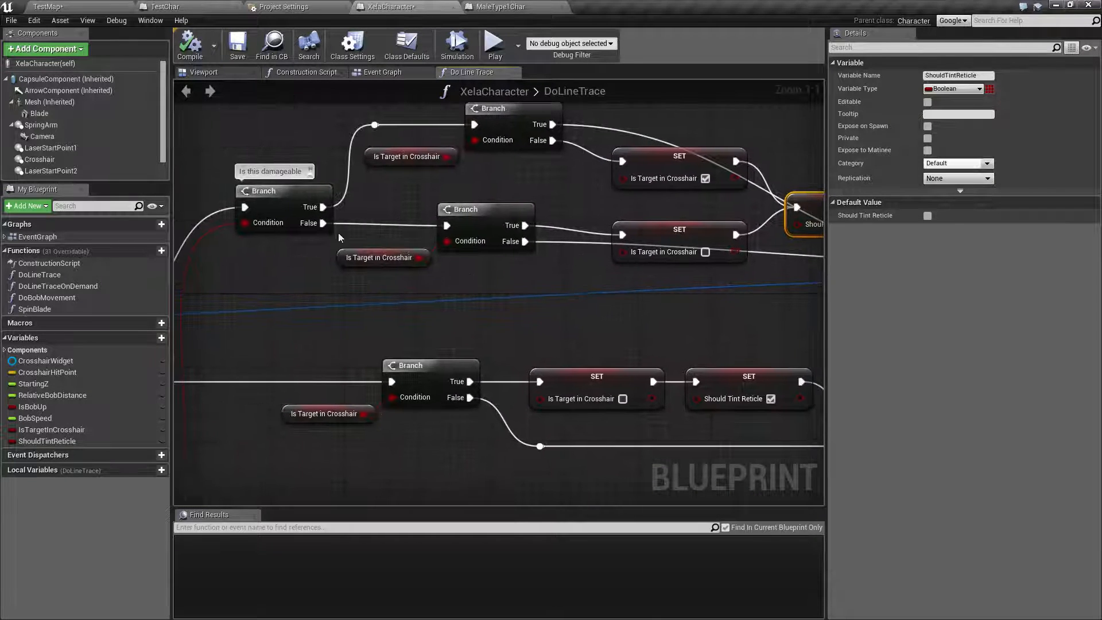
Select the damageable-check node group and trace DoLineTrace back to its entry node and LineTraceByChannel.
{"action": "scroll", "coordinate": [380, 328], "scroll_direction": "down", "scroll_amount": 1}
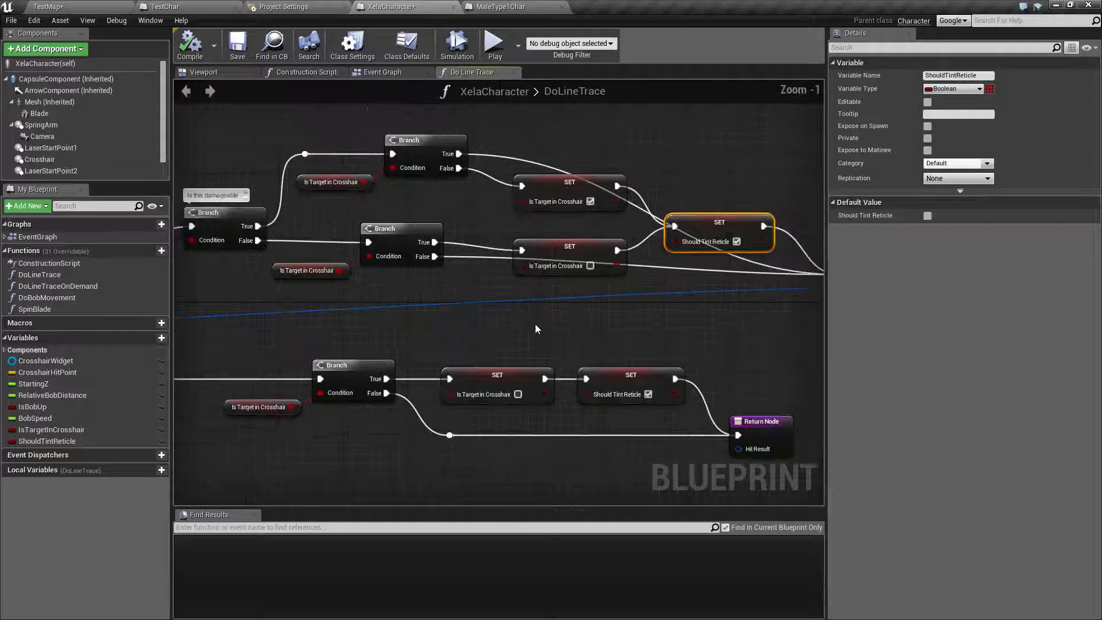
{"action": "scroll", "coordinate": [527, 326], "scroll_direction": "down", "scroll_amount": 1}
{"action": "left_click_drag", "start_coordinate": [220, 158], "coordinate": [731, 320]}
{"action": "right_click_drag", "start_coordinate": [491, 311], "coordinate": [582, 332]}
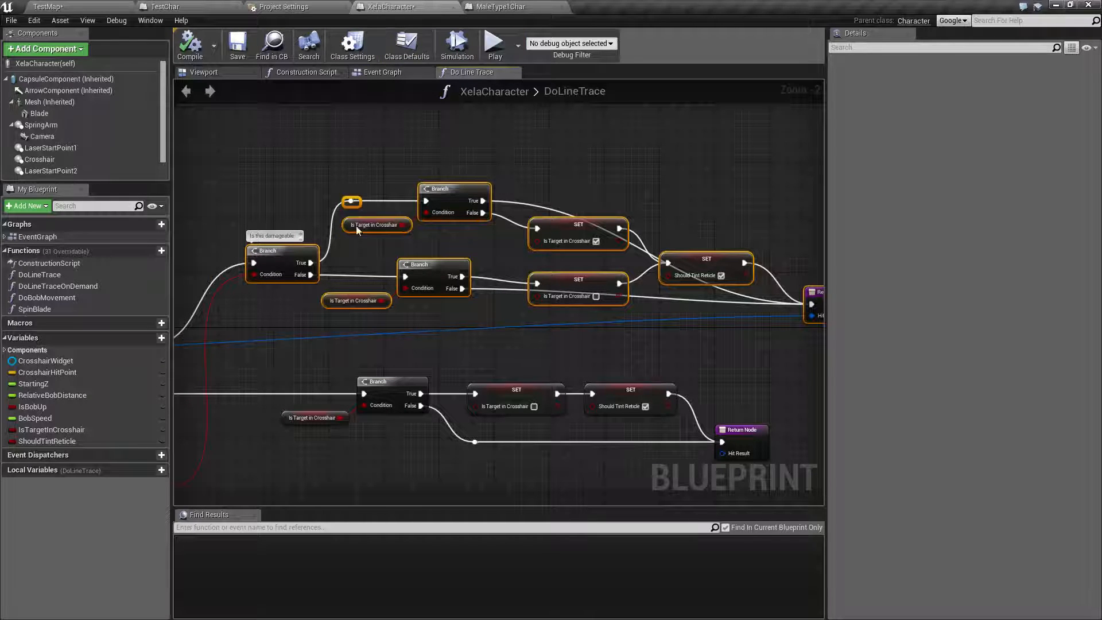
{"action": "mouse_move", "coordinate": [285, 339]}
{"action": "right_mouse_down"}
{"action": "mouse_move", "coordinate": [514, 339]}
{"action": "mouse_move", "coordinate": [721, 319]}
{"action": "right_mouse_up"}
{"action": "right_click_drag", "start_coordinate": [210, 290], "coordinate": [669, 208]}
{"action": "mouse_move", "coordinate": [458, 206]}
{"action": "right_mouse_down"}
{"action": "mouse_move", "coordinate": [519, 186]}
{"action": "mouse_move", "coordinate": [488, 183]}
{"action": "right_mouse_up"}
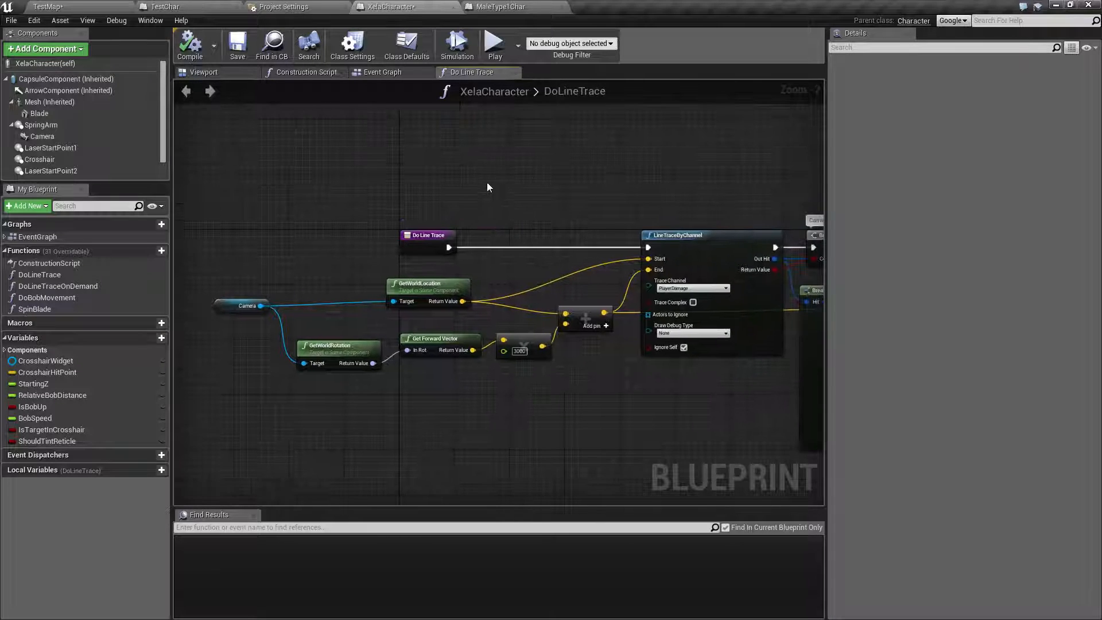
{"action": "right_click_drag", "start_coordinate": [599, 213], "coordinate": [442, 209]}
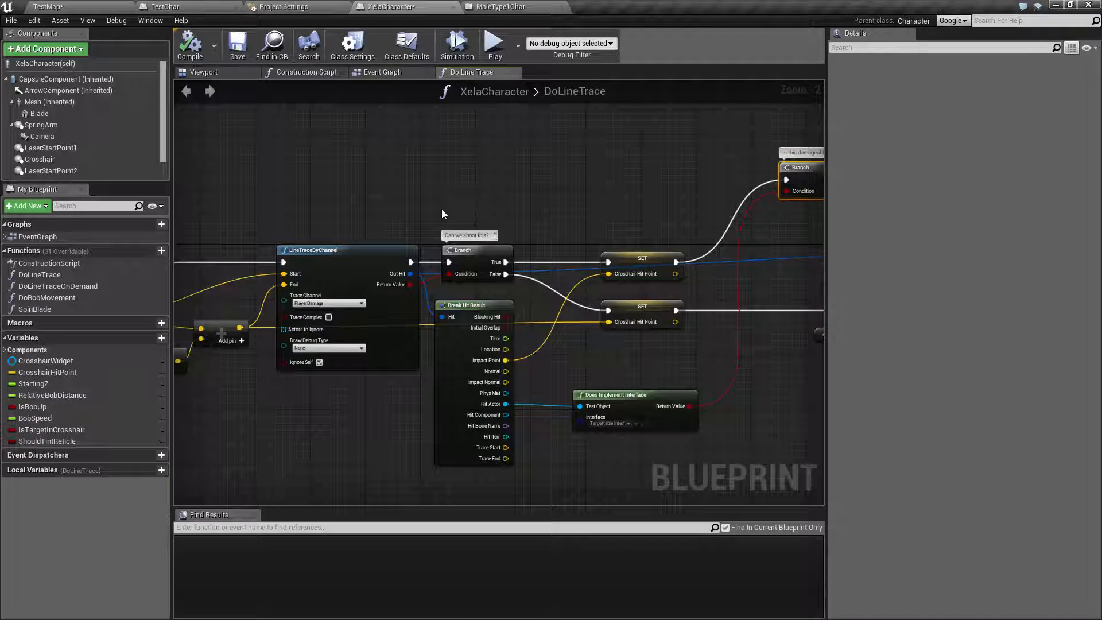
Play the level, move forward with the crosshair aimed at the character in the doorway, and end the session.
{"action": "left_click", "coordinate": [494, 43]}
{"action": "key", "text": "w"}
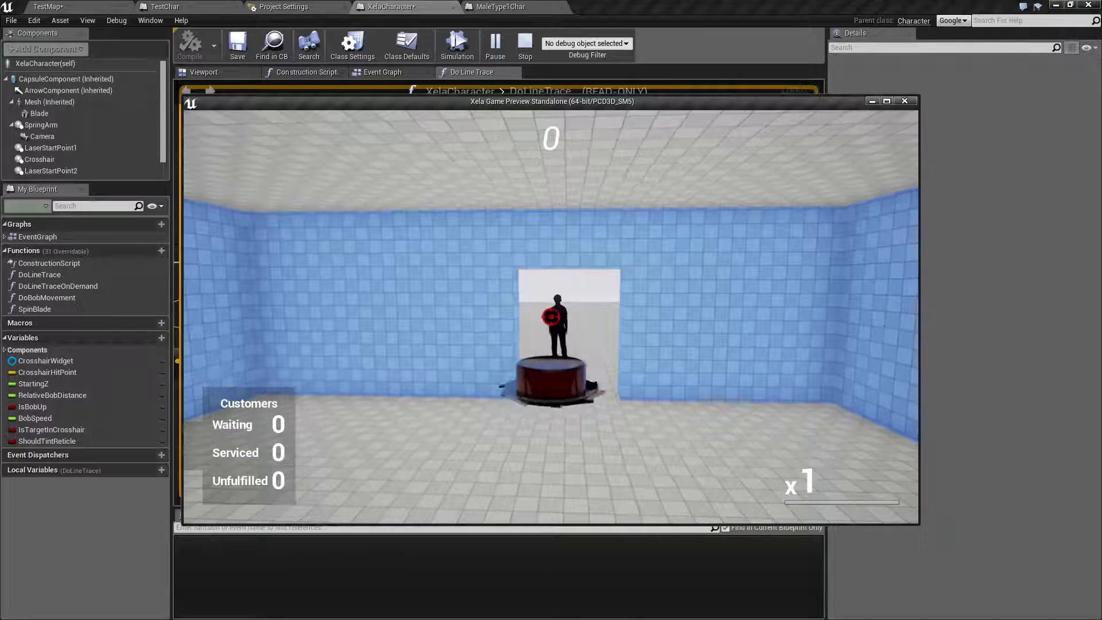
{"action": "key", "text": "Escape"}
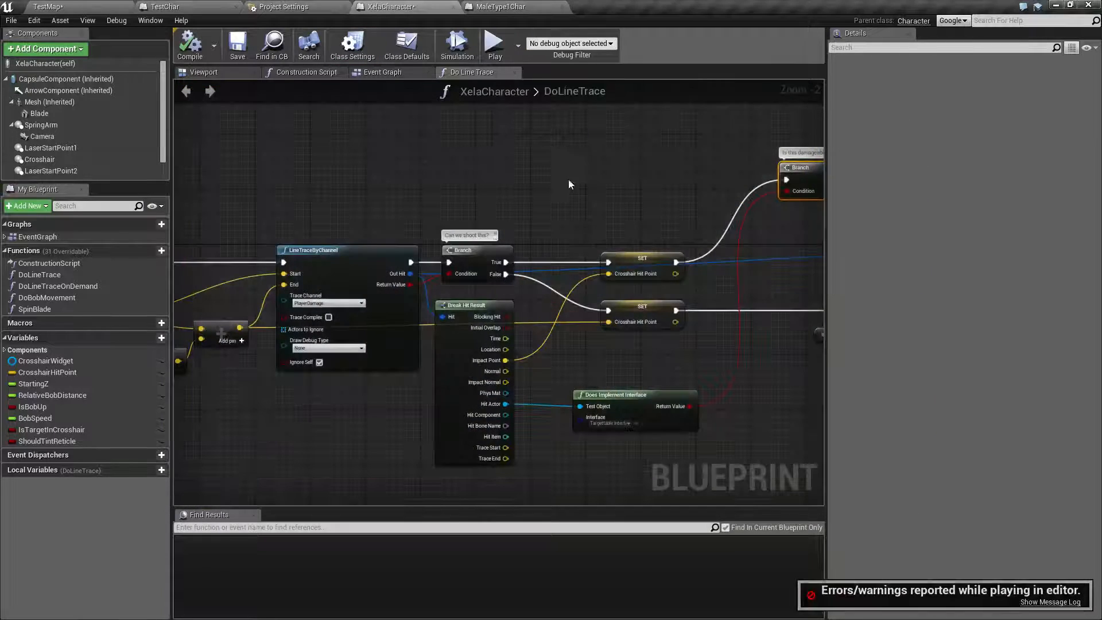
Review the Is Target in Crosshair condition and the SET nodes following the "Is this damageable" Branch.
{"action": "right_click_drag", "start_coordinate": [737, 220], "coordinate": [474, 230]}
{"action": "right_click_drag", "start_coordinate": [567, 256], "coordinate": [386, 281]}
{"action": "scroll", "coordinate": [386, 282], "scroll_direction": "up", "scroll_amount": 2}
{"action": "right_click_drag", "start_coordinate": [582, 170], "coordinate": [413, 236]}
{"action": "left_click_drag", "start_coordinate": [412, 235], "coordinate": [341, 208]}
{"action": "left_click", "coordinate": [384, 238]}
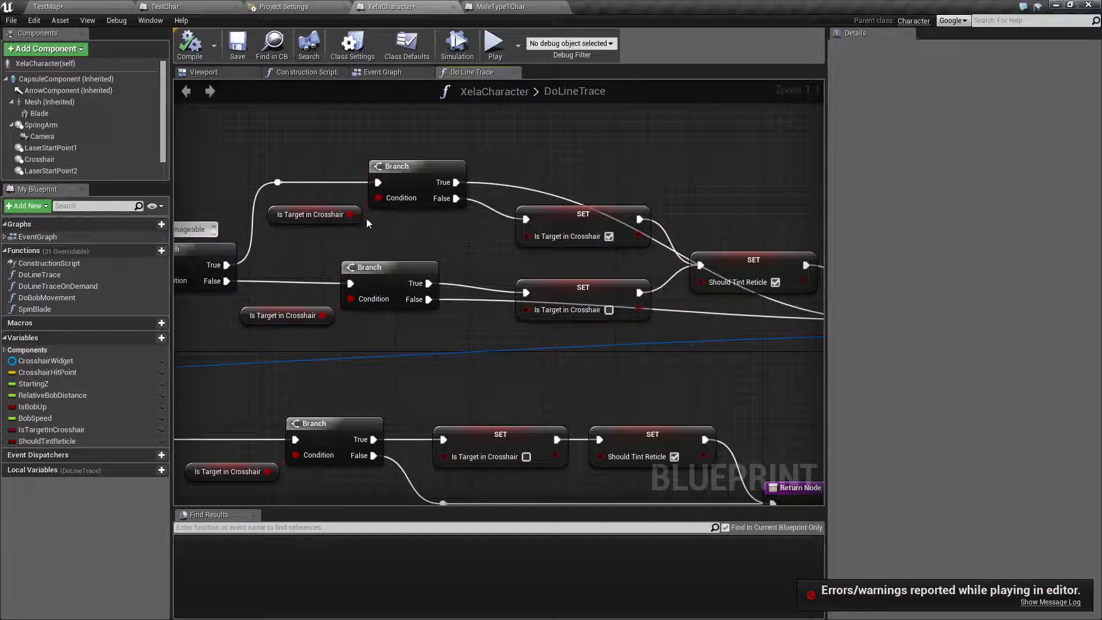
{"action": "right_click_drag", "start_coordinate": [368, 224], "coordinate": [291, 201]}
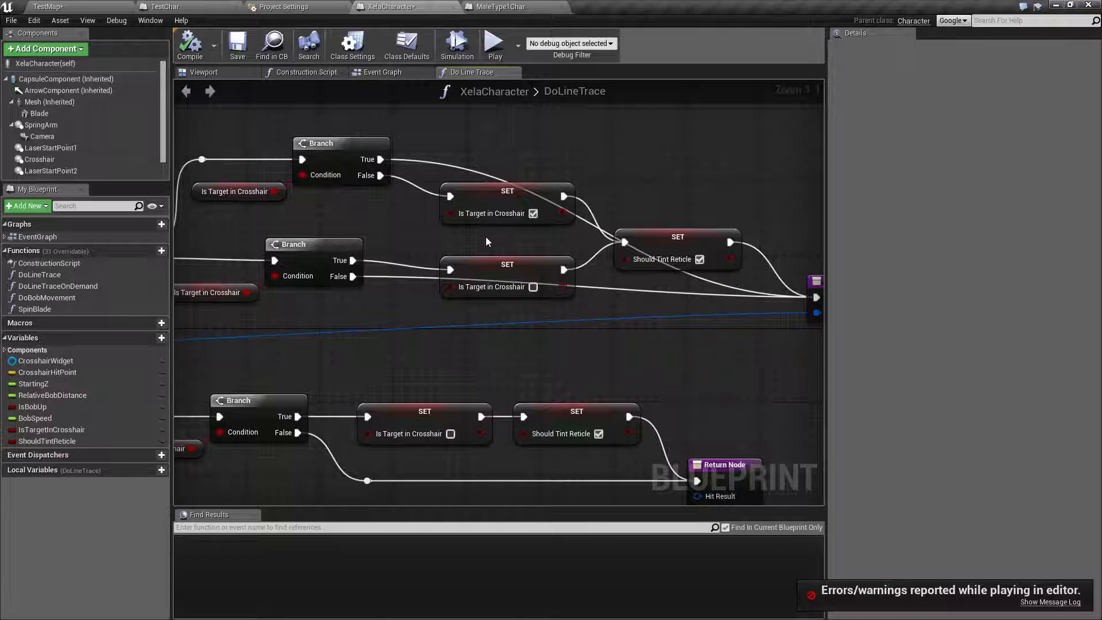